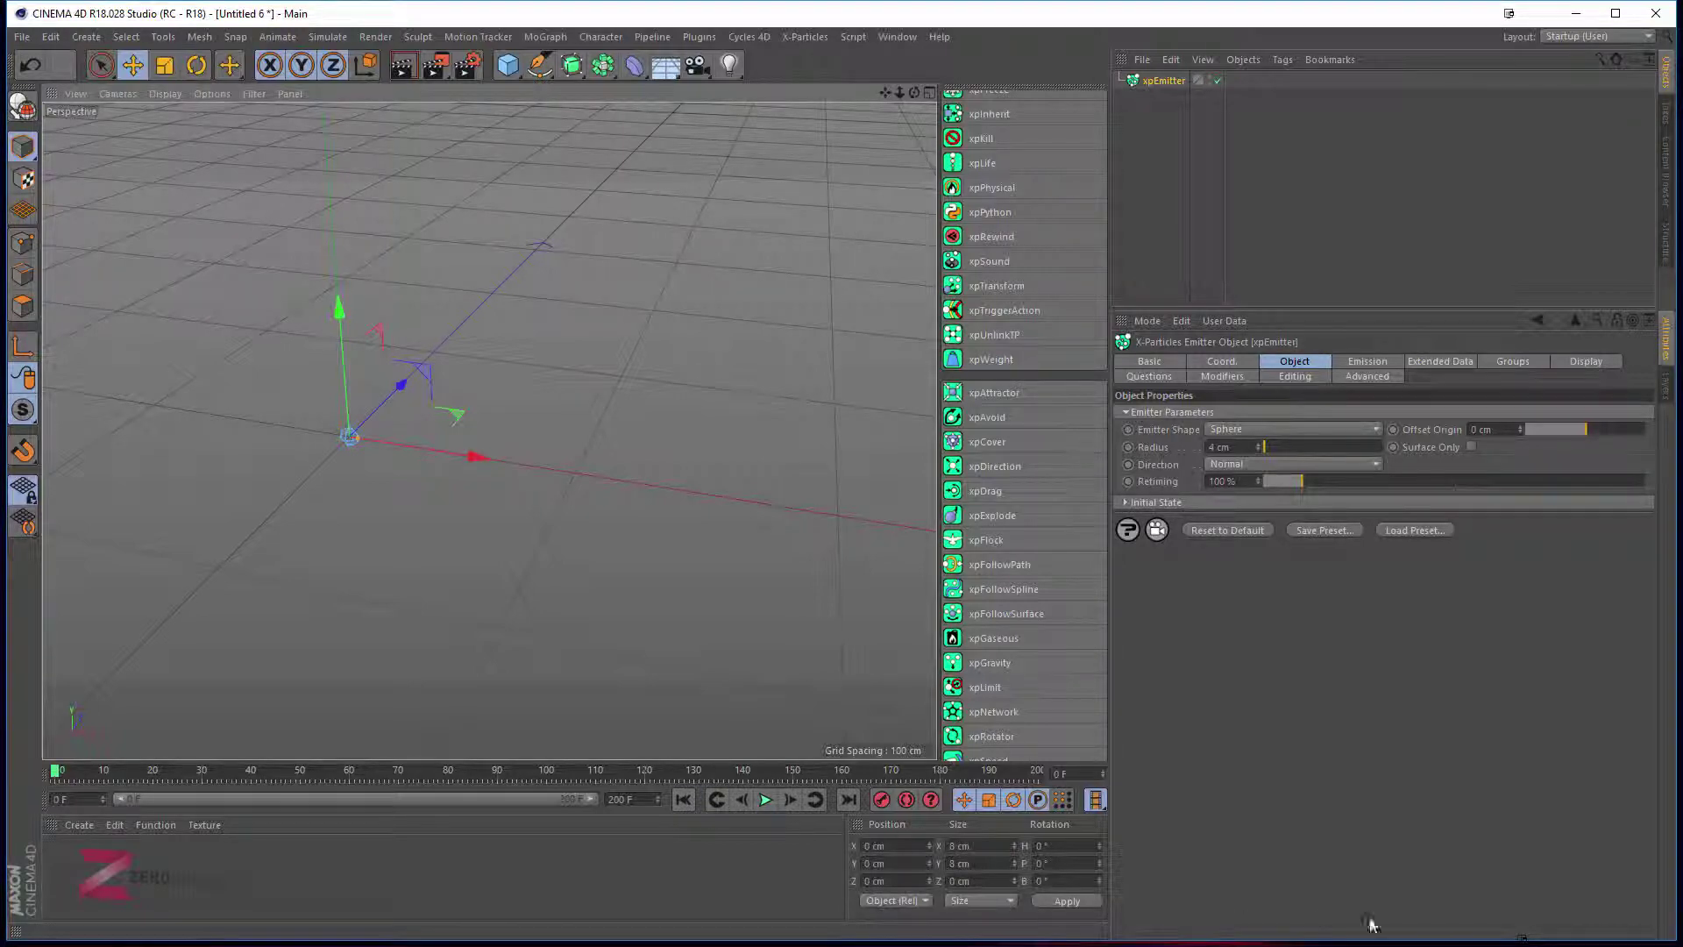
Play the emitter's particle simulation, stop it and return to the first frame.
{"action": "left_click", "coordinate": [765, 800]}
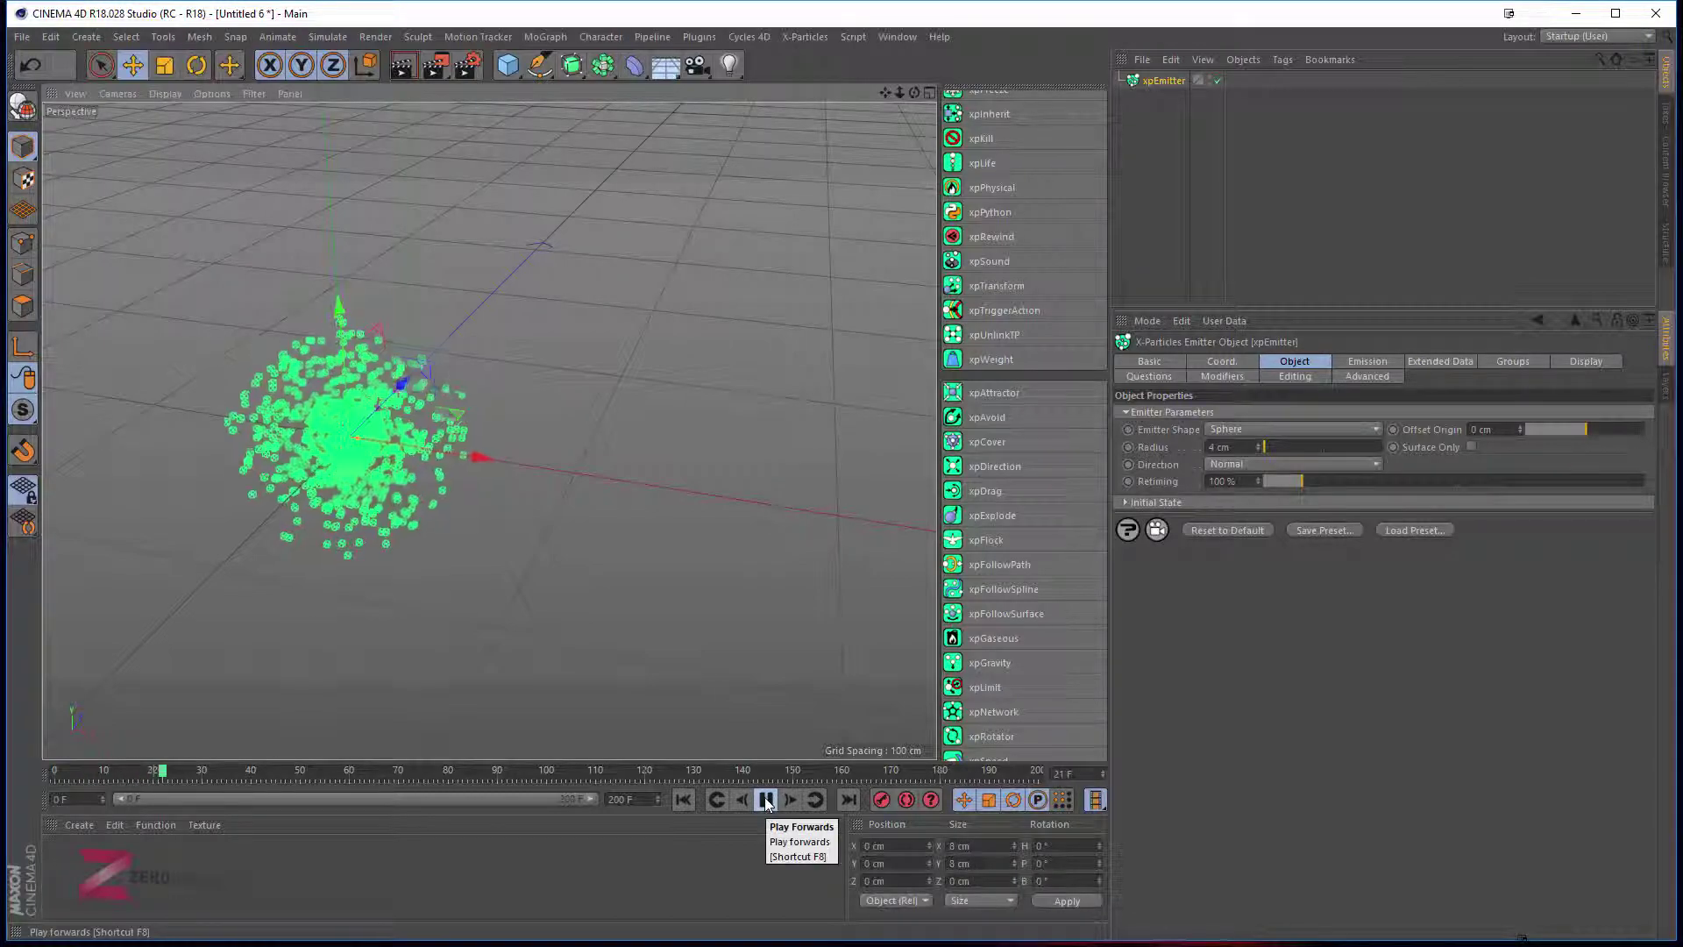
{"action": "left_click", "coordinate": [765, 803]}
{"action": "left_click_drag", "start_coordinate": [418, 650], "coordinate": [534, 614], "text": "alt"}
{"action": "left_click", "coordinate": [682, 800]}
Add an xpLimit modifier and set its X axis limit to 100 %.
{"action": "scroll", "coordinate": [1044, 427], "scroll_direction": "down", "scroll_amount": 4}
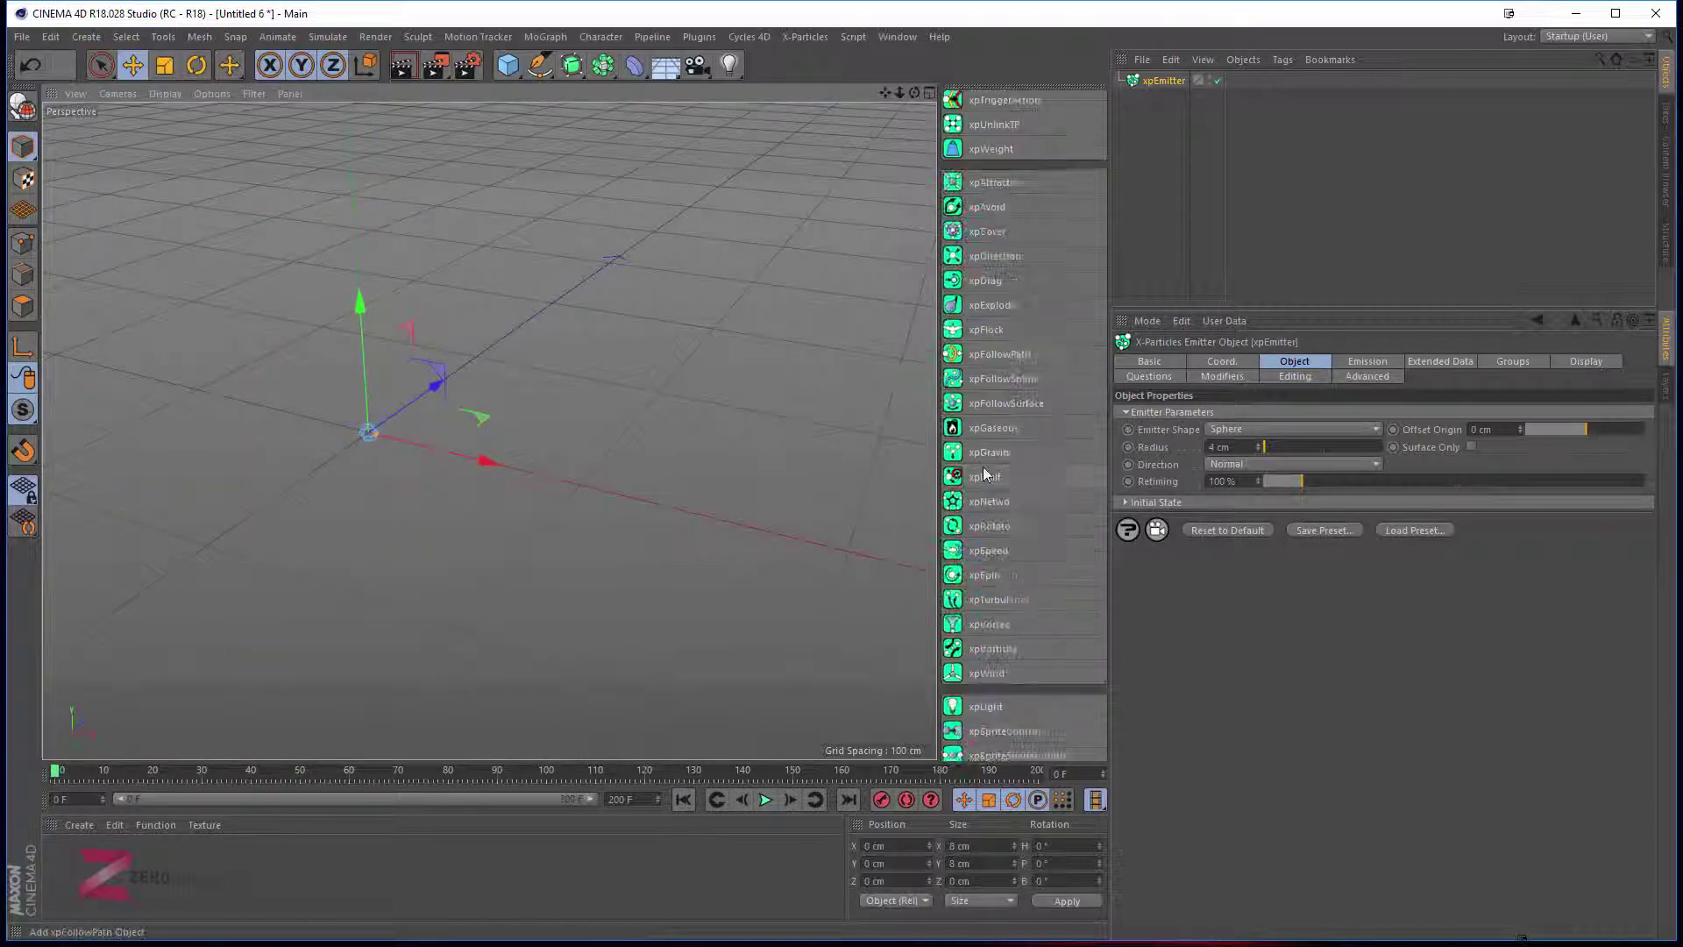
{"action": "left_click", "coordinate": [987, 476]}
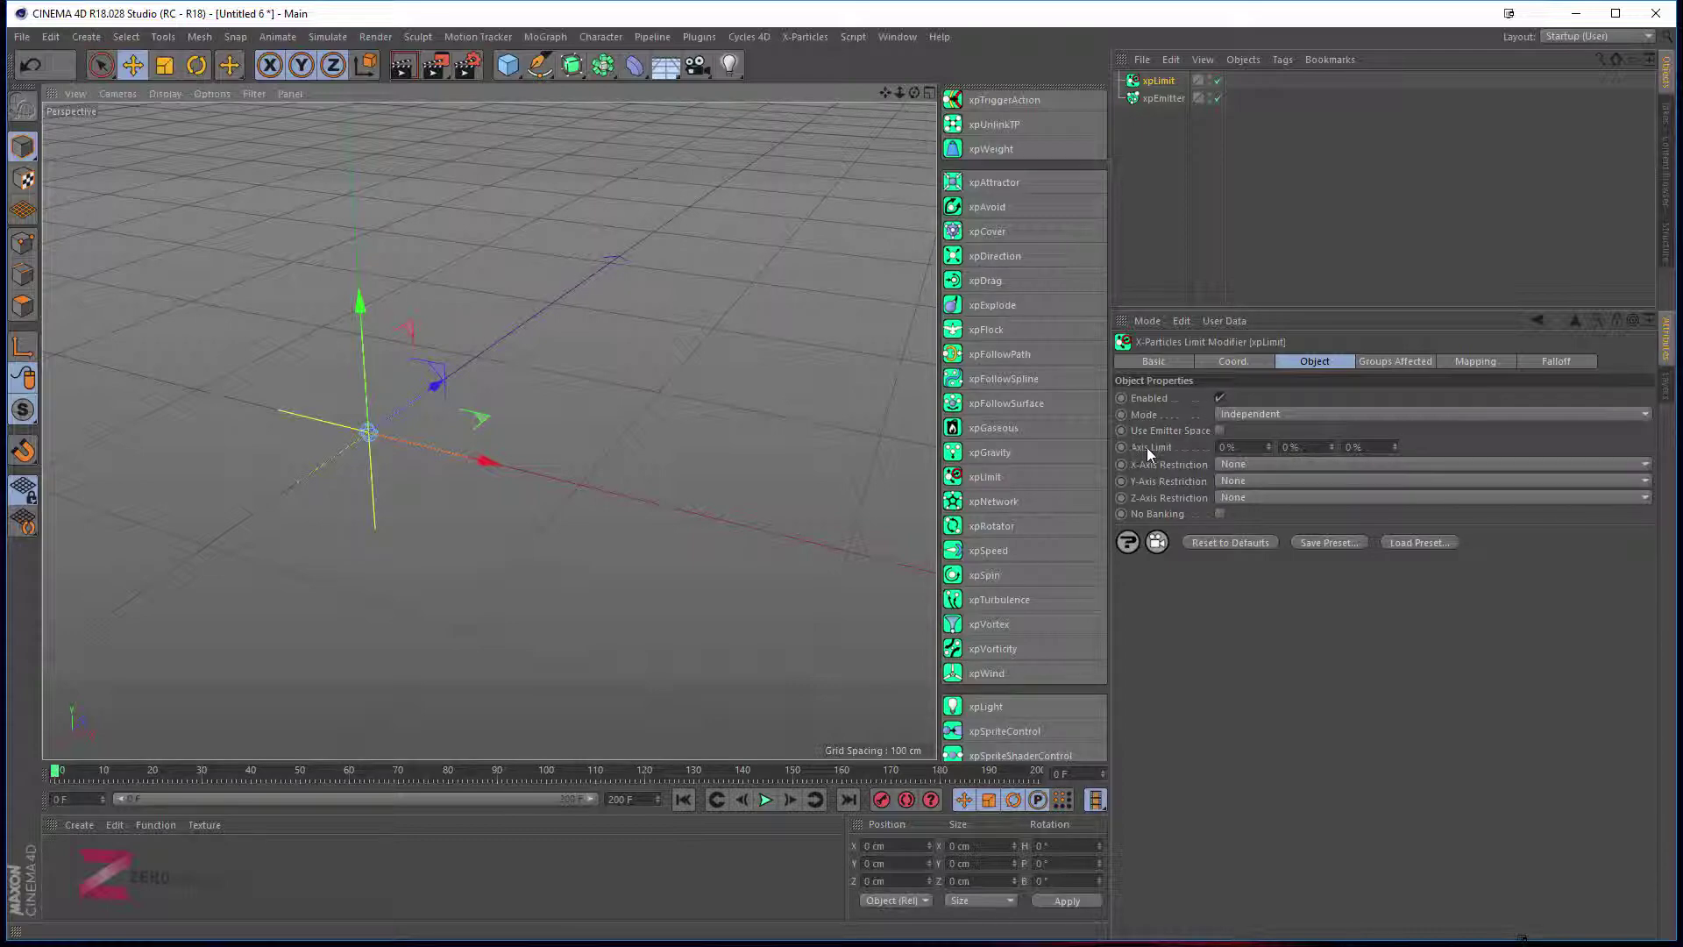
{"action": "left_click", "coordinate": [1227, 447]}
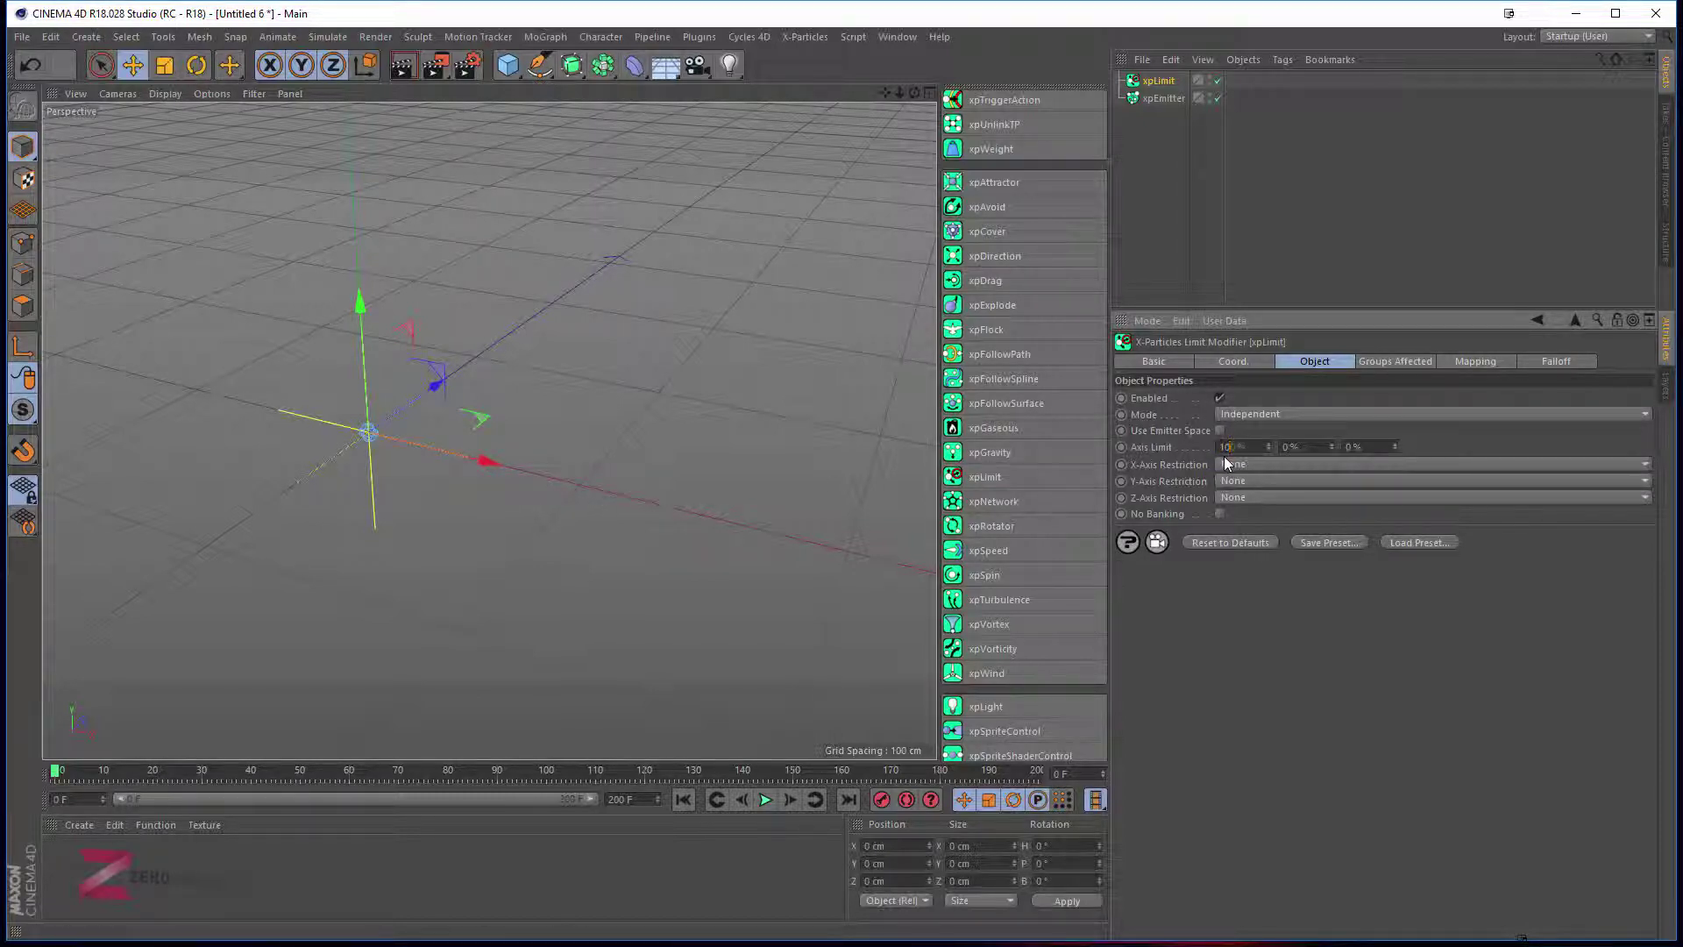
Play the simulation and inspect how the particles spread with the X axis limit applied.
{"action": "left_click", "coordinate": [765, 799]}
{"action": "left_click_drag", "start_coordinate": [424, 601], "coordinate": [397, 537], "text": "alt"}
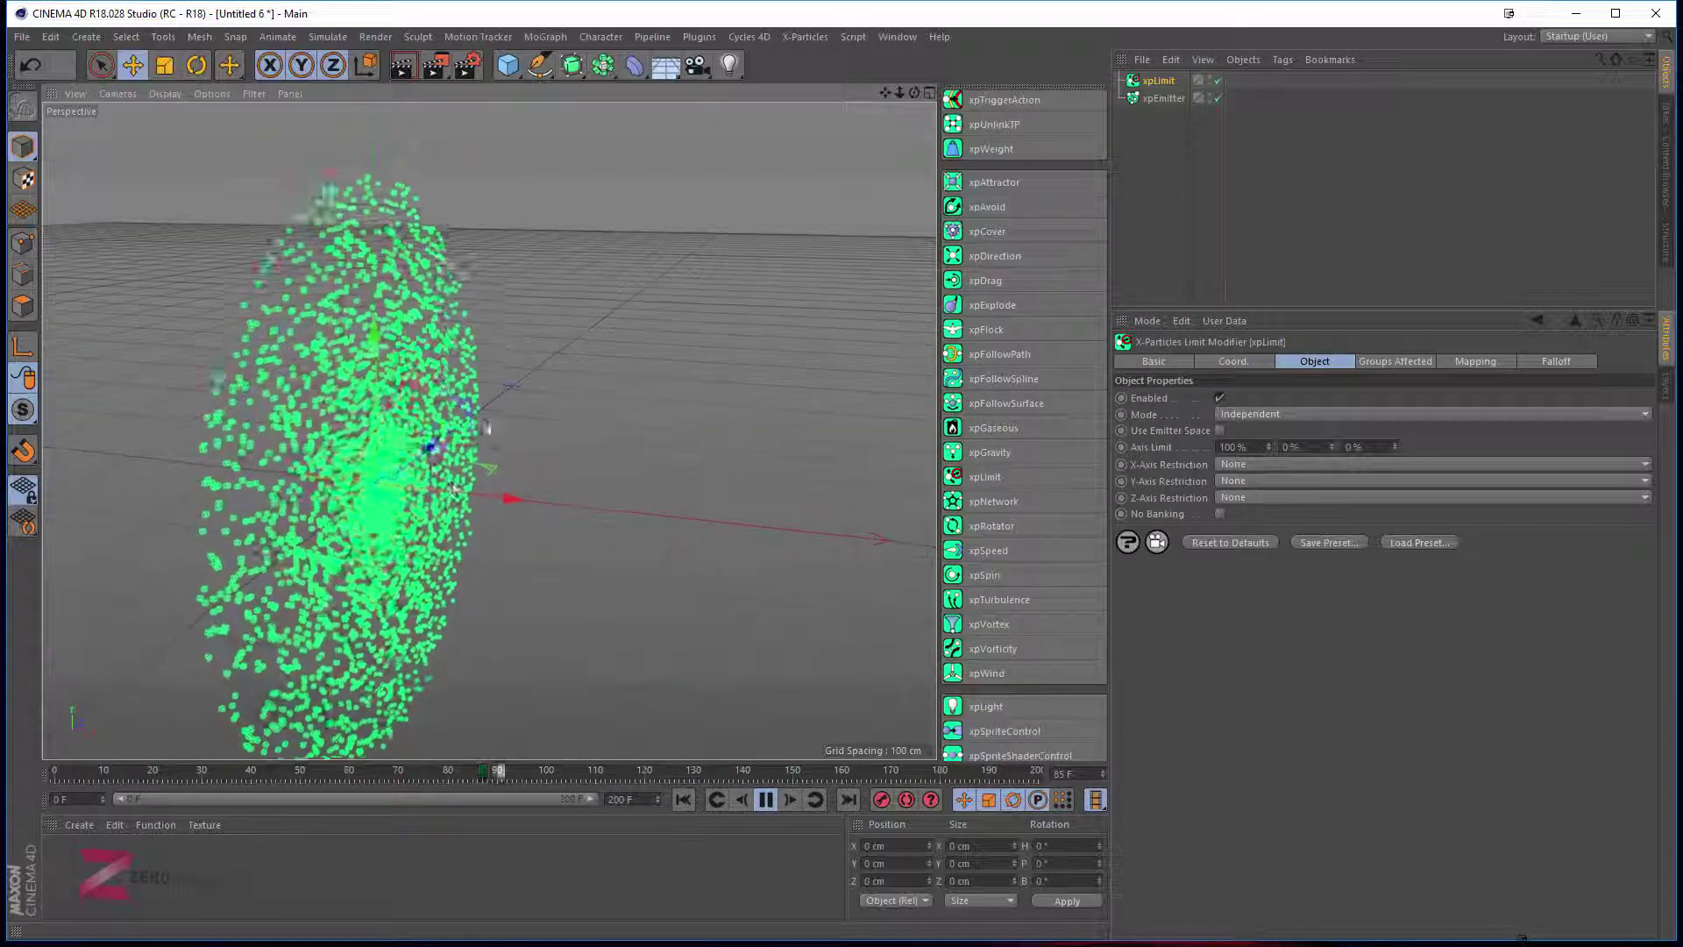
{"action": "middle_click_drag", "start_coordinate": [472, 513], "coordinate": [432, 449], "text": "alt"}
{"action": "left_click", "coordinate": [766, 798]}
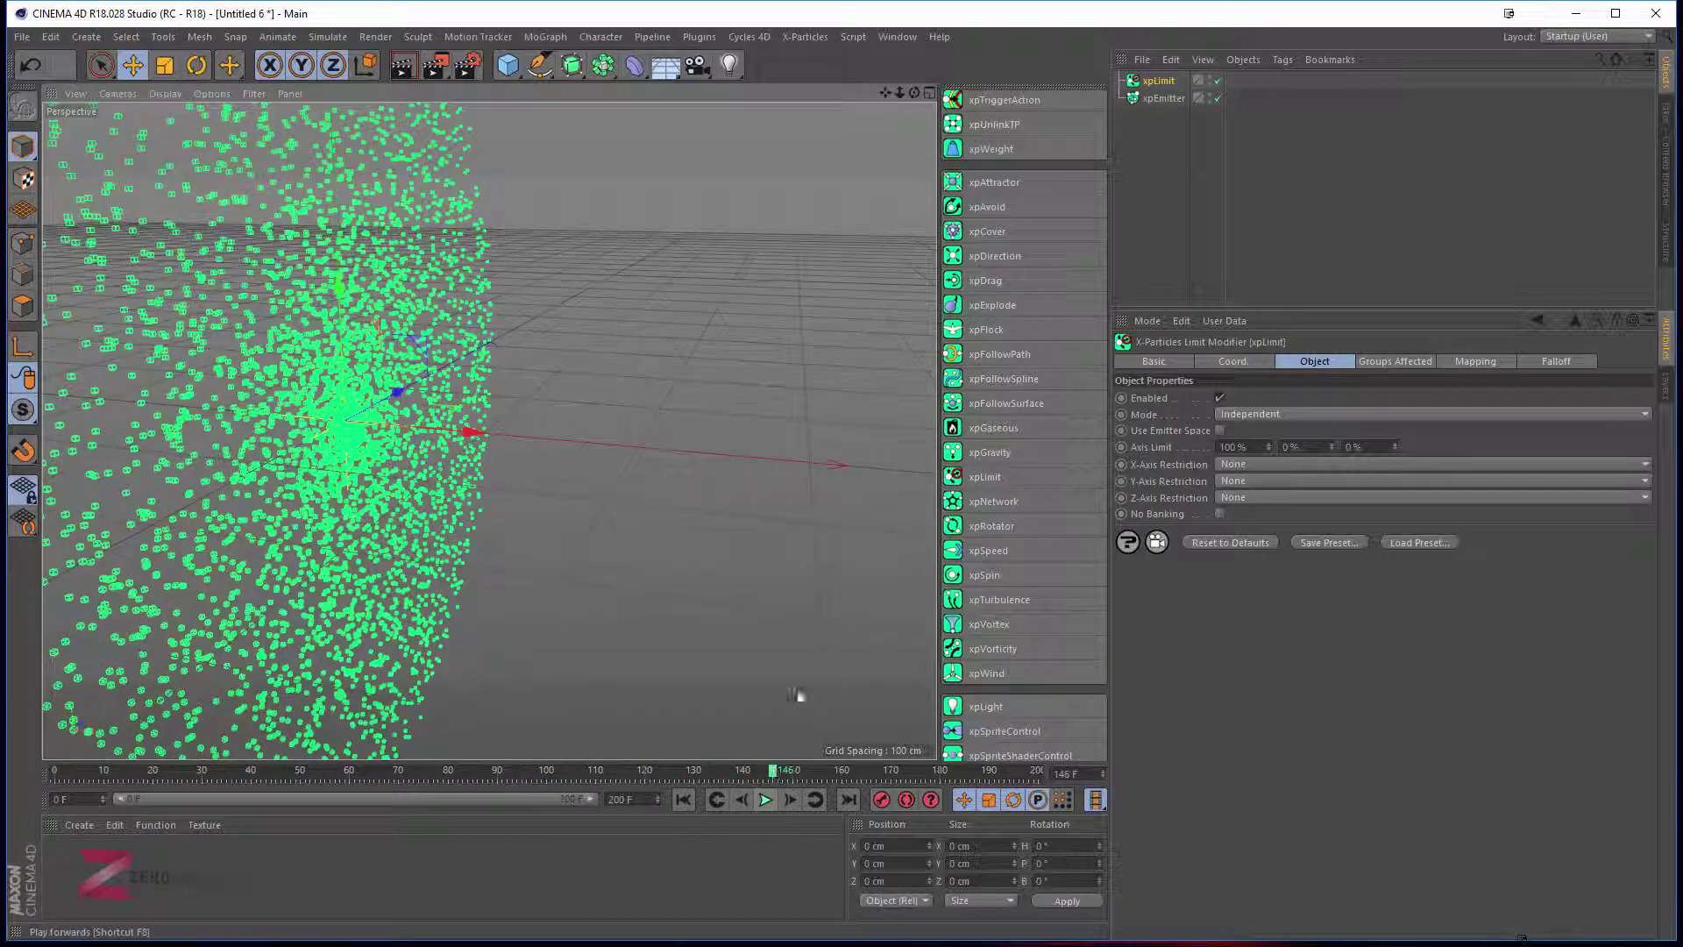
Set the xpLimit modifier's X axis limit to 10 %.
{"action": "left_click", "coordinate": [1258, 448]}
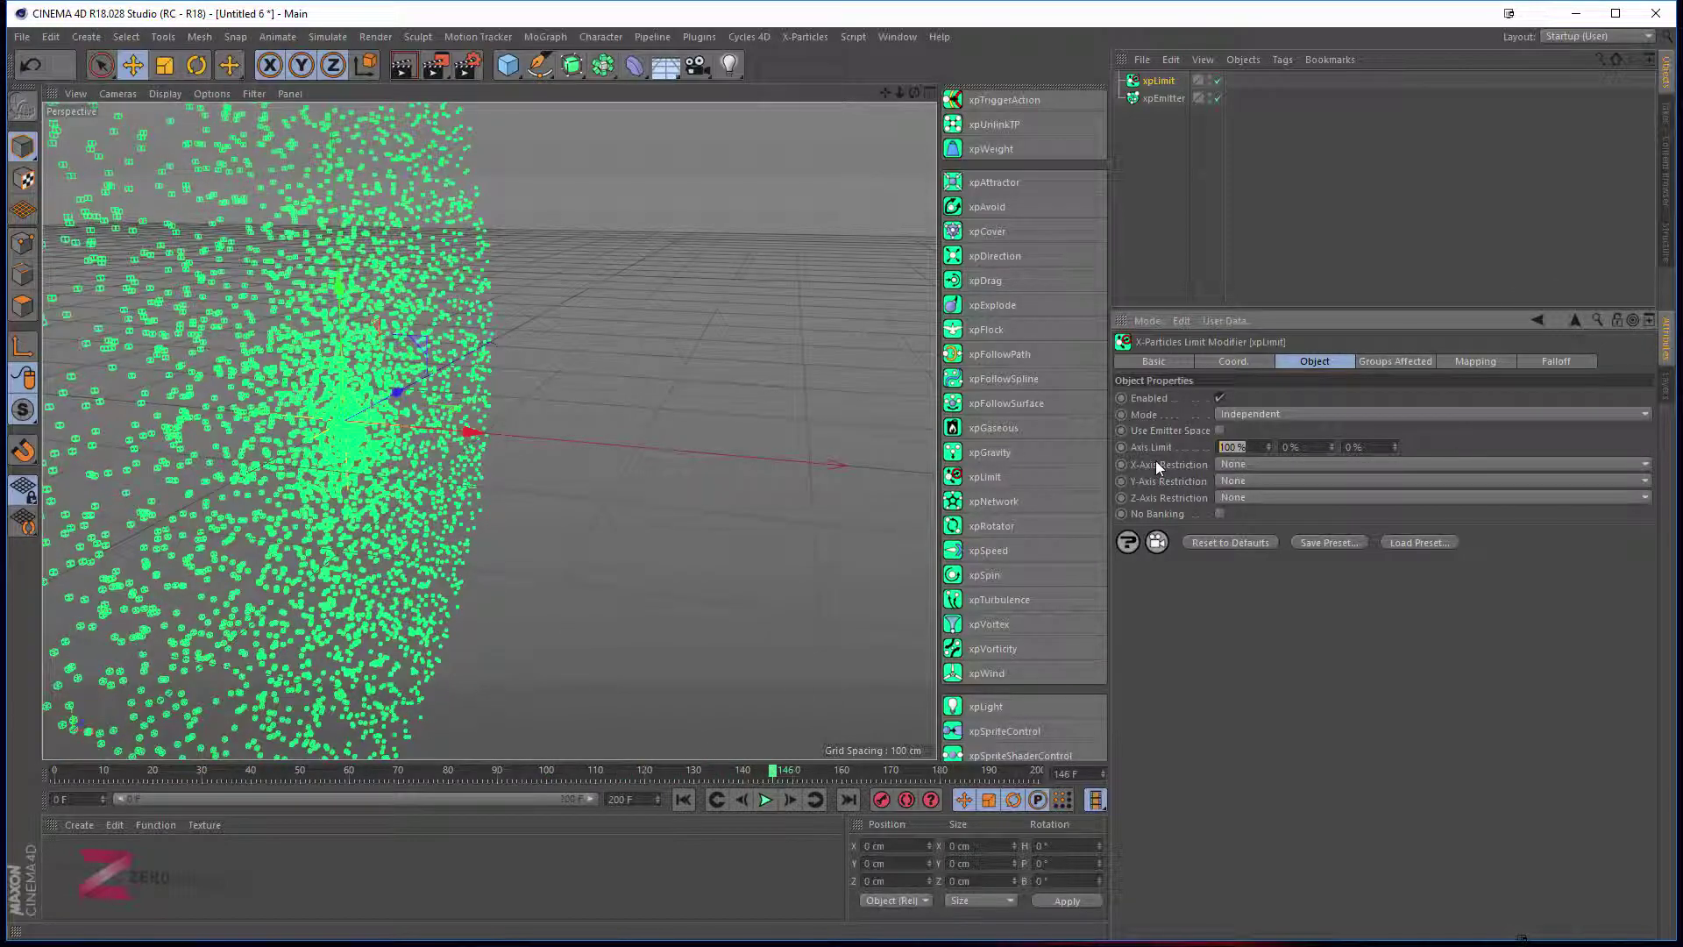
{"action": "type", "text": "10"}
{"action": "key", "text": "Return"}
Replay the simulation from the first frame and examine the particle spread along X from the front.
{"action": "left_click", "coordinate": [683, 799]}
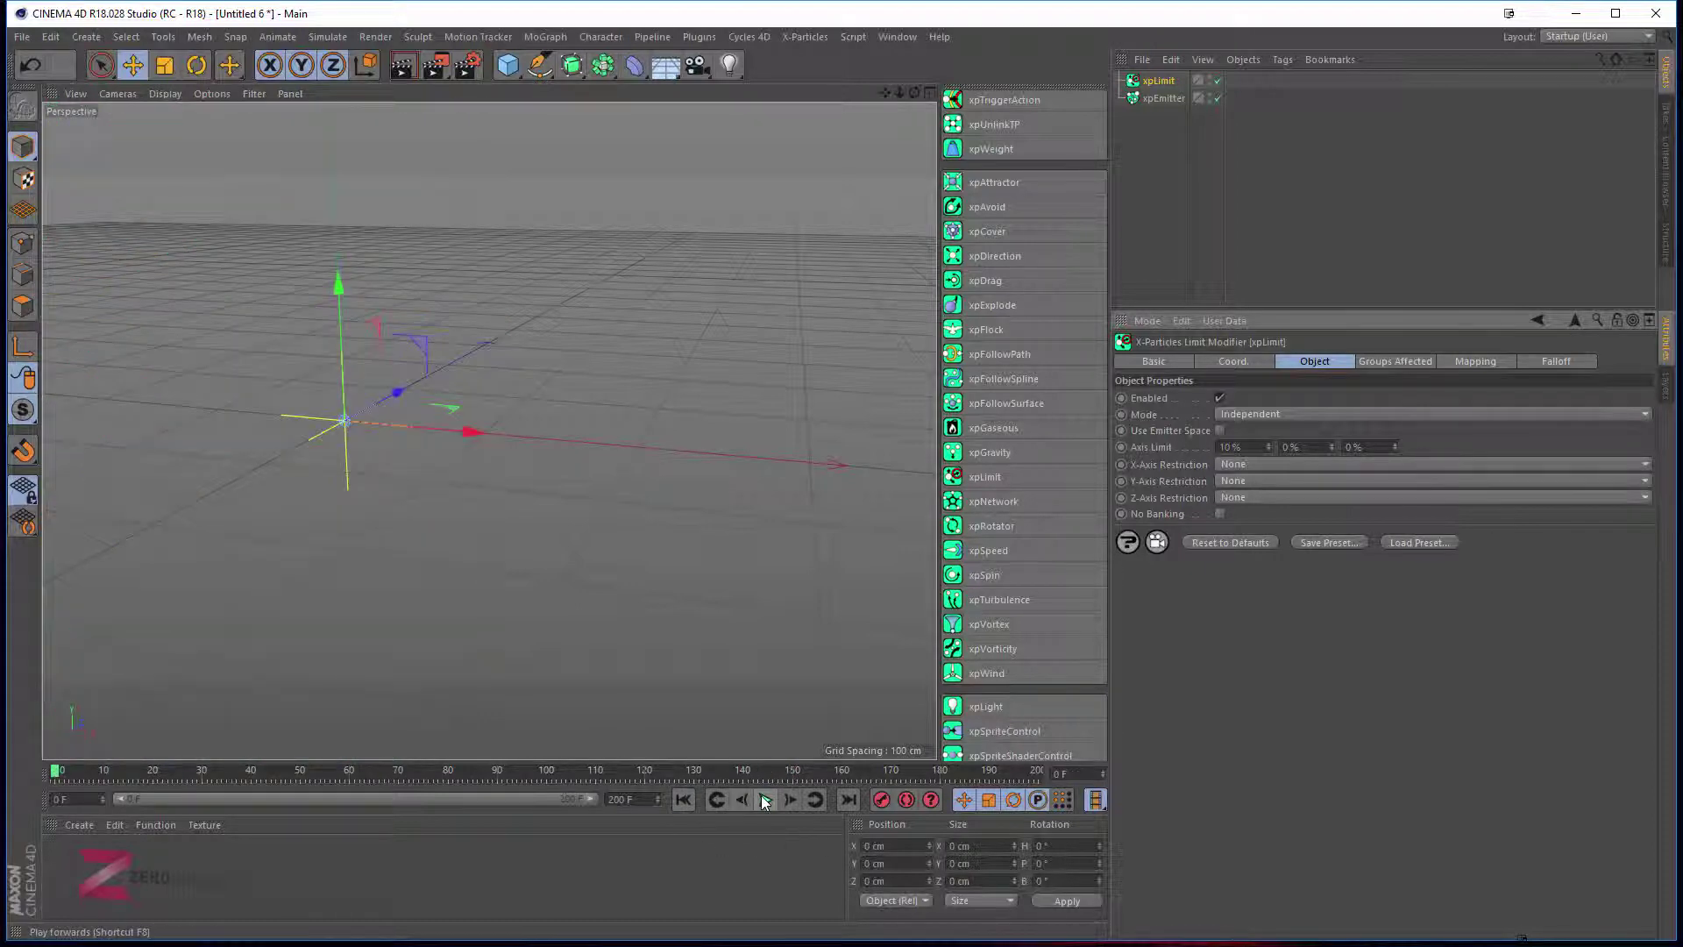
{"action": "left_click", "coordinate": [765, 800]}
{"action": "left_click_drag", "start_coordinate": [544, 676], "coordinate": [575, 624], "text": "alt"}
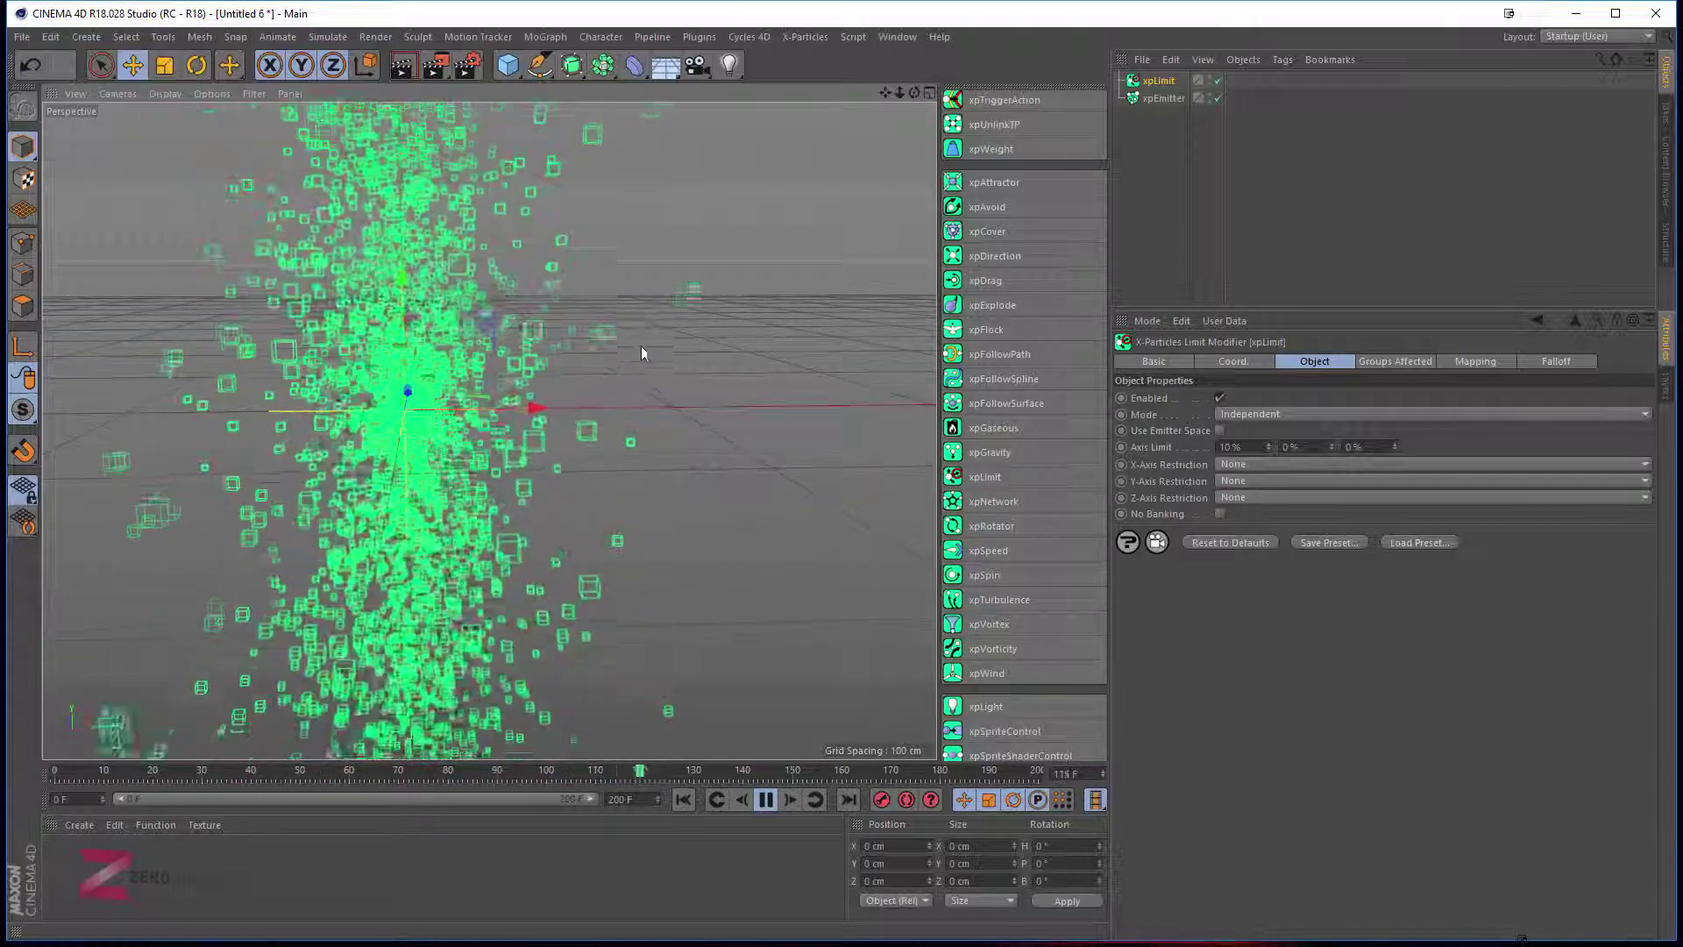
{"action": "middle_click_drag", "start_coordinate": [515, 407], "coordinate": [566, 404], "text": "alt"}
{"action": "scroll", "coordinate": [565, 404], "scroll_direction": "down", "scroll_amount": 4}
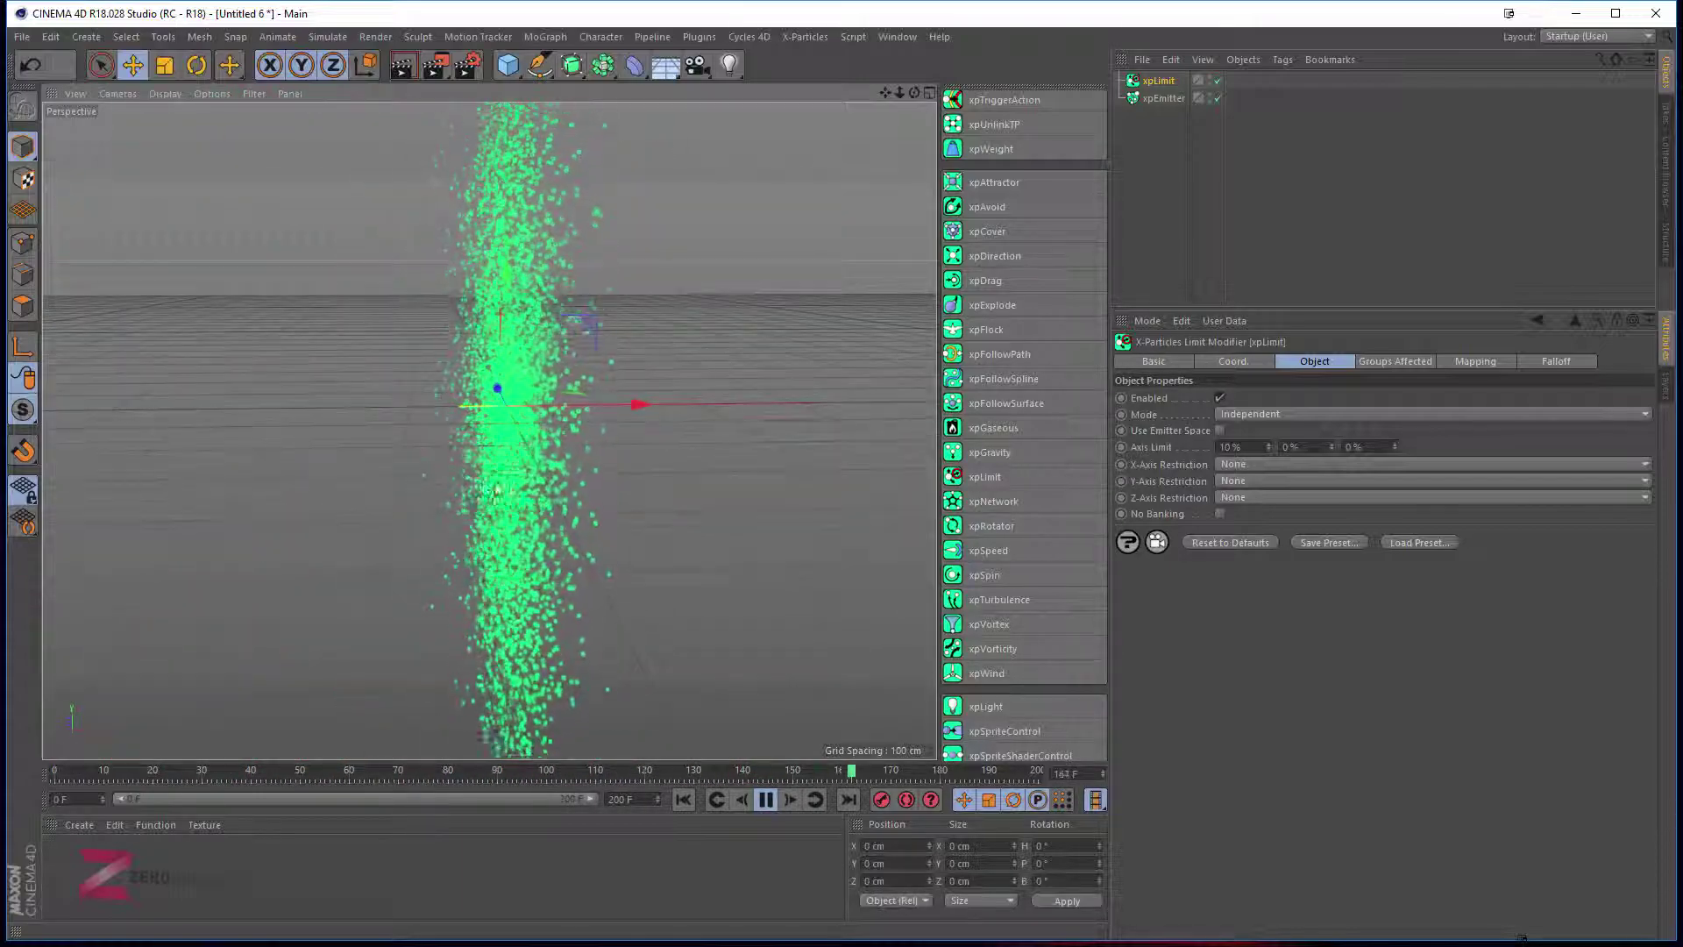
{"action": "middle_click_drag", "start_coordinate": [458, 485], "coordinate": [375, 485], "text": "alt"}
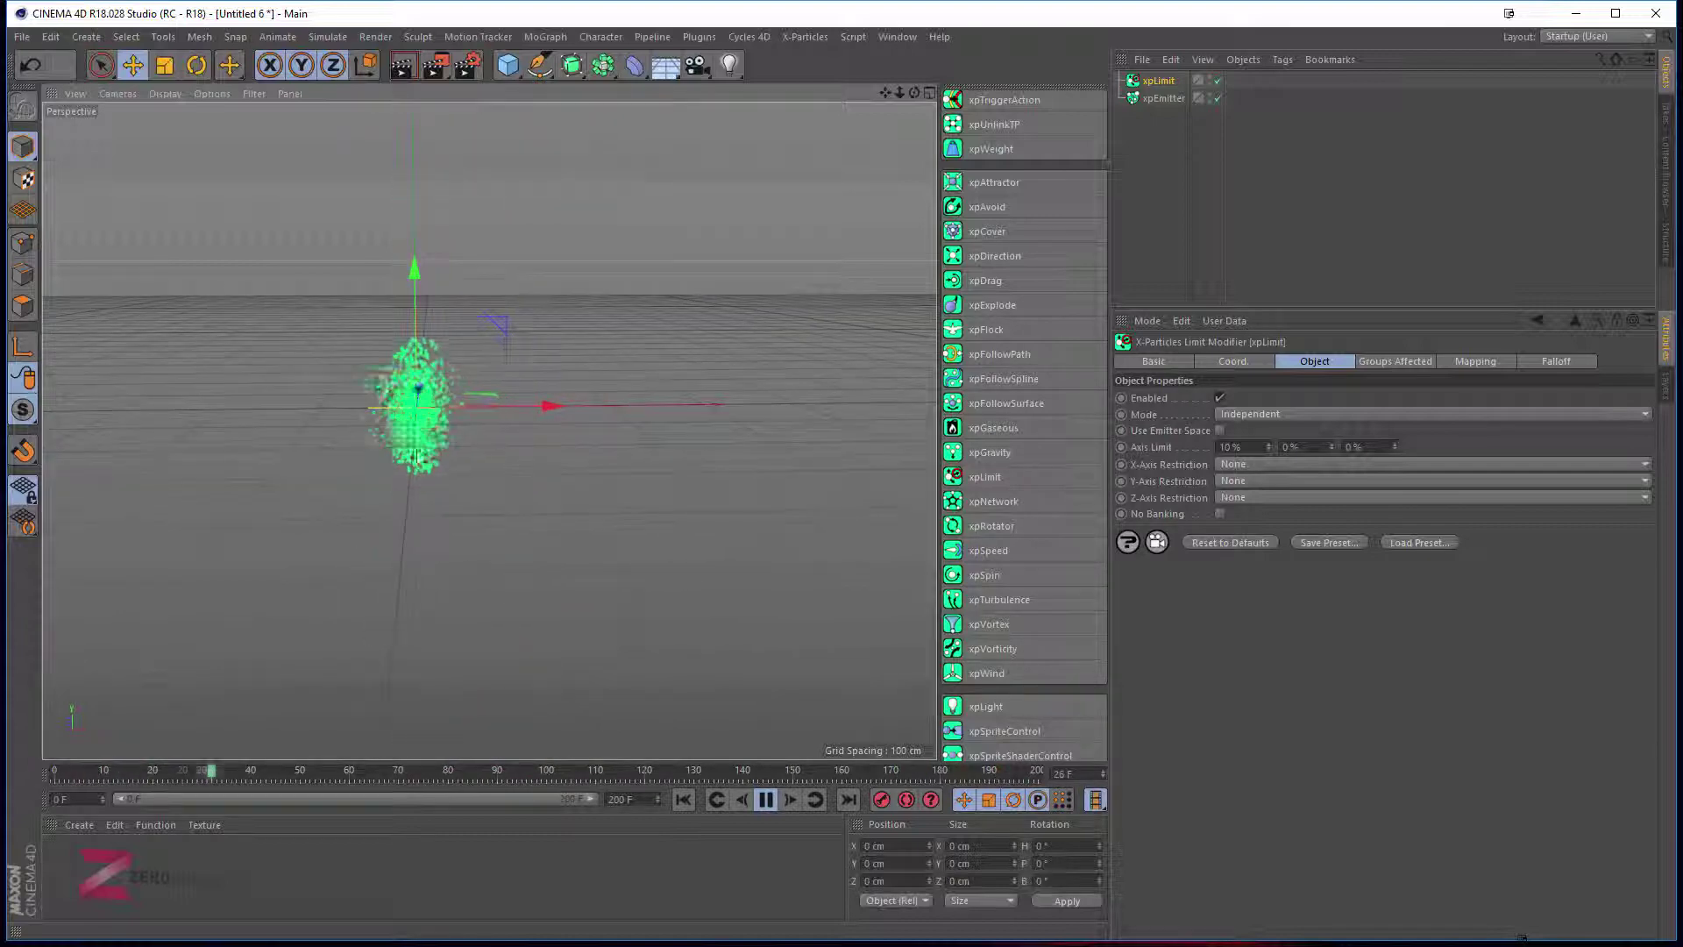
{"action": "left_click", "coordinate": [765, 800]}
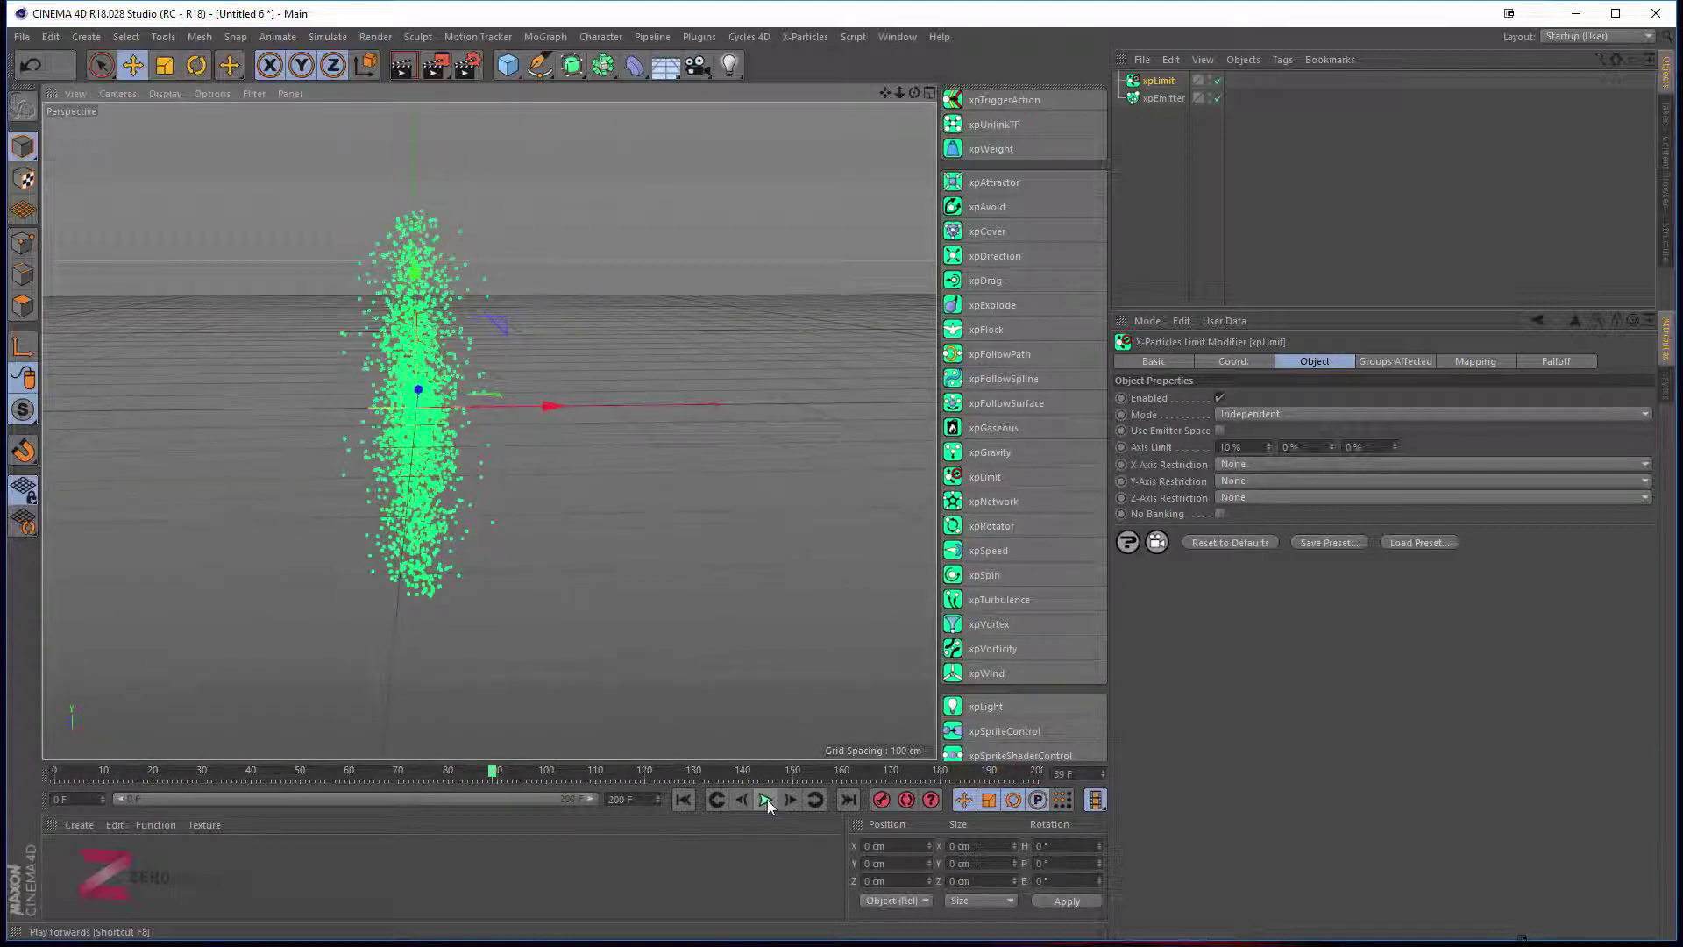
Set the xpLimit modifier's Y axis limit to 10 % and return to the first frame.
{"action": "left_click", "coordinate": [1249, 446]}
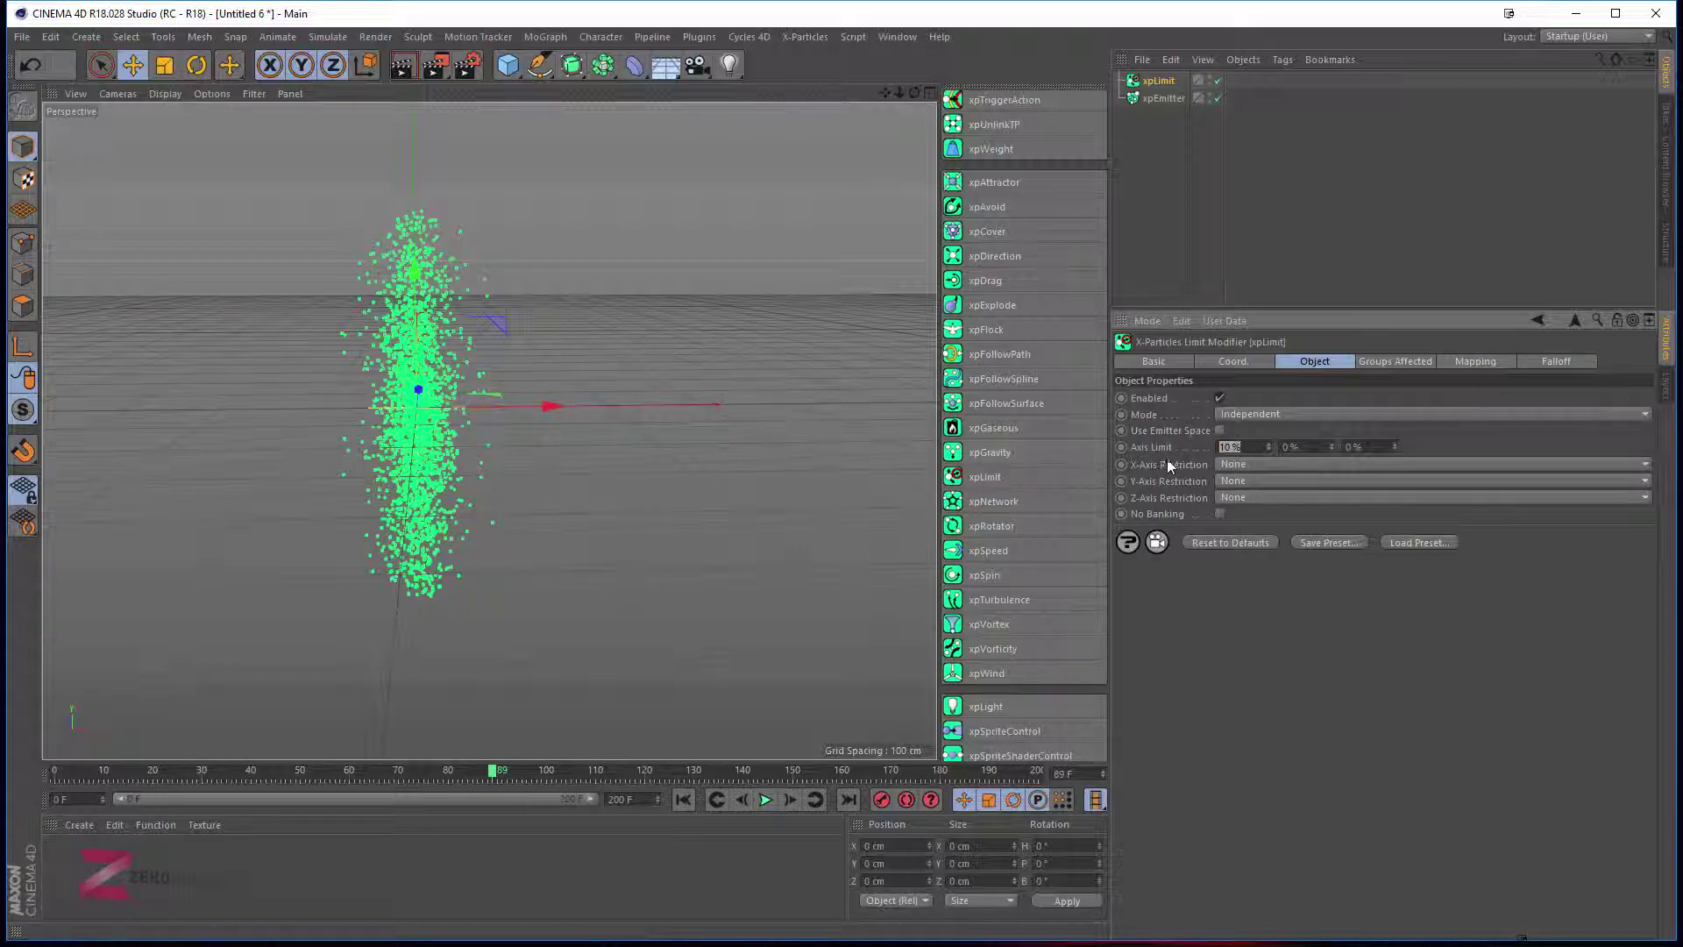
{"action": "left_click", "coordinate": [1281, 446]}
{"action": "left_click", "coordinate": [682, 800]}
Play the simulation and examine from several sides how the particles spread with X and Y both limited.
{"action": "left_click", "coordinate": [765, 799]}
{"action": "left_click_drag", "start_coordinate": [659, 608], "coordinate": [477, 614], "text": "alt"}
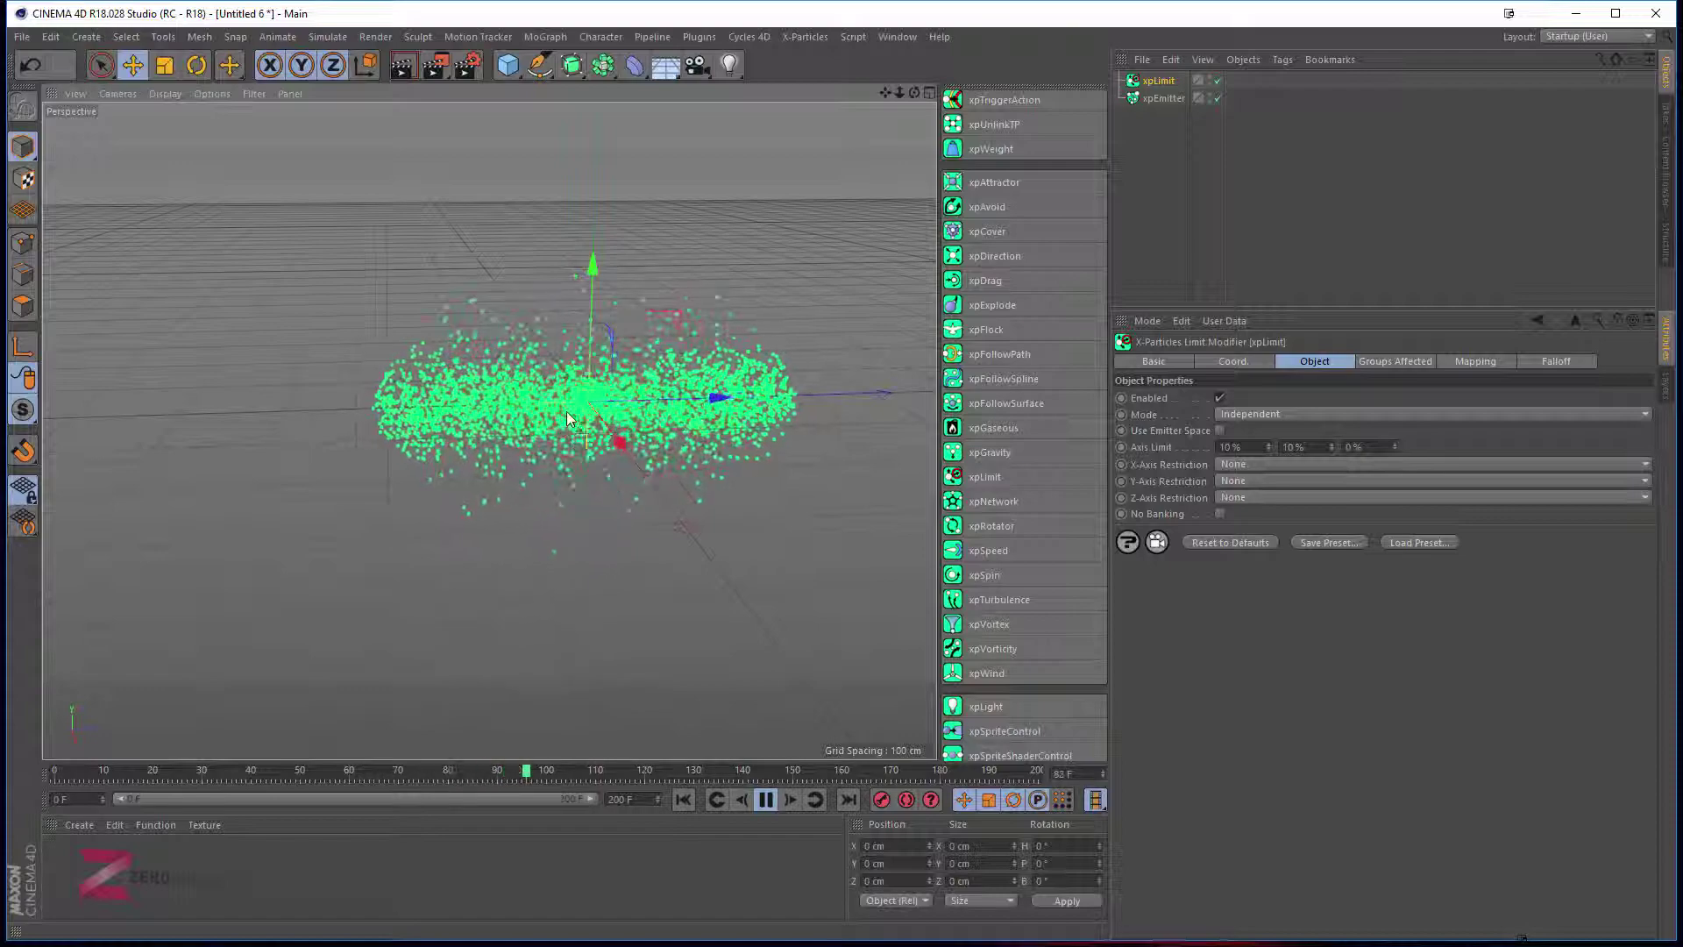
{"action": "right_click_drag", "start_coordinate": [481, 612], "coordinate": [649, 478], "text": "alt"}
{"action": "middle_click_drag", "start_coordinate": [664, 467], "coordinate": [559, 498], "text": "alt"}
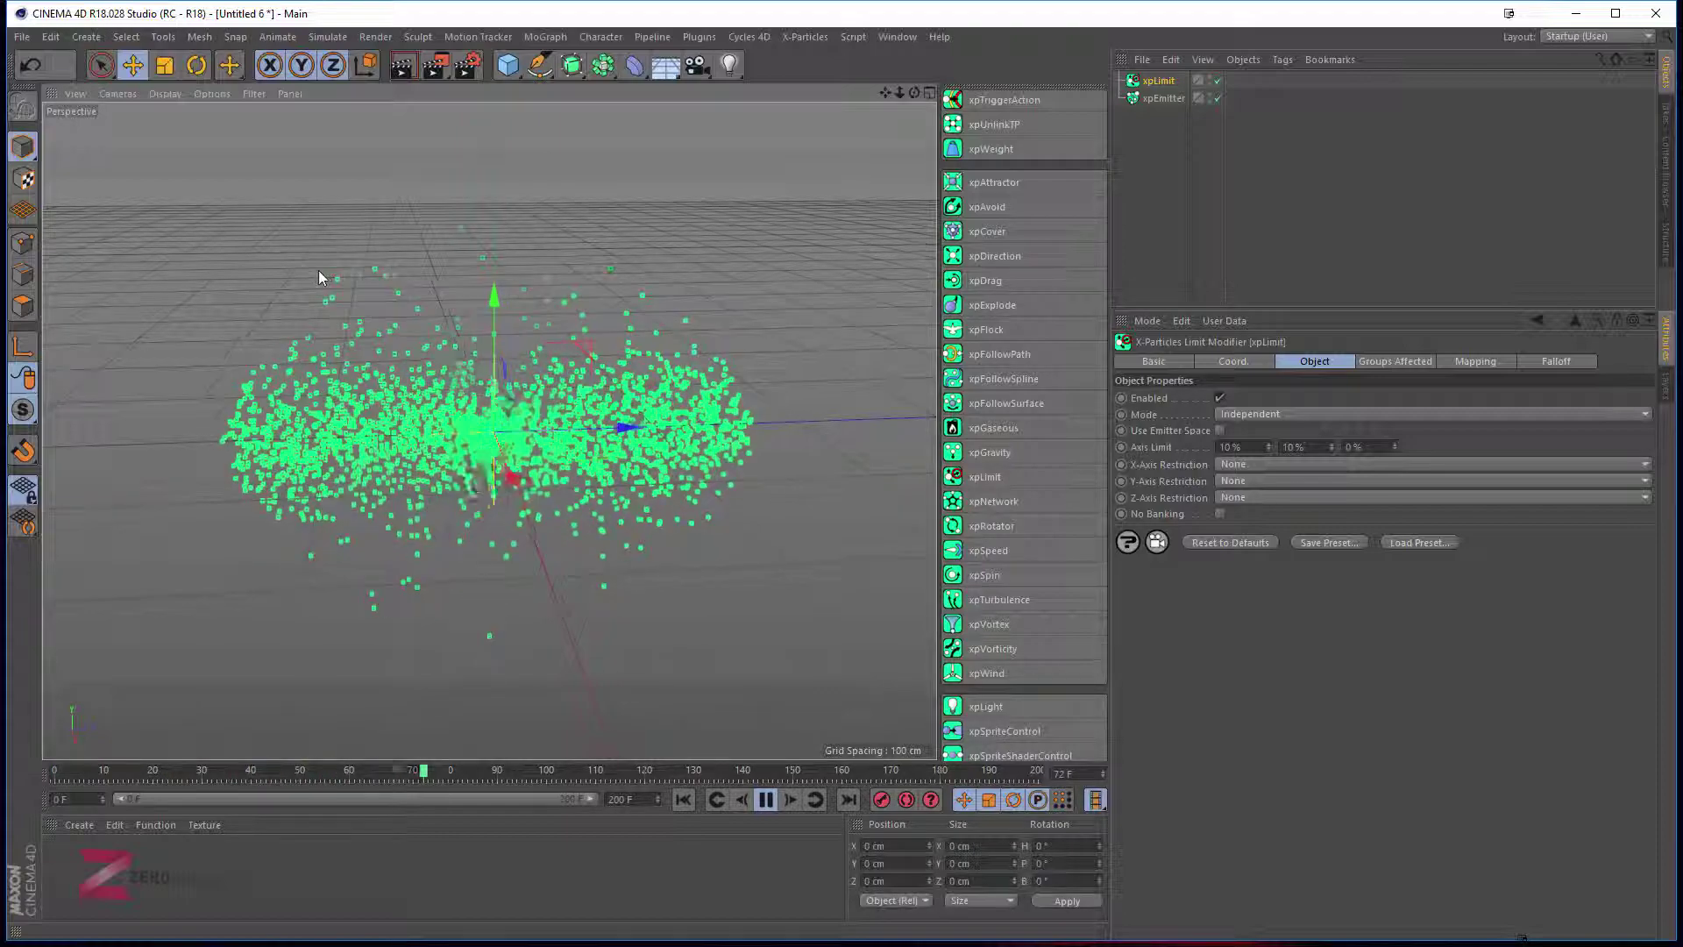
{"action": "left_click_drag", "start_coordinate": [176, 285], "coordinate": [631, 436], "text": "alt"}
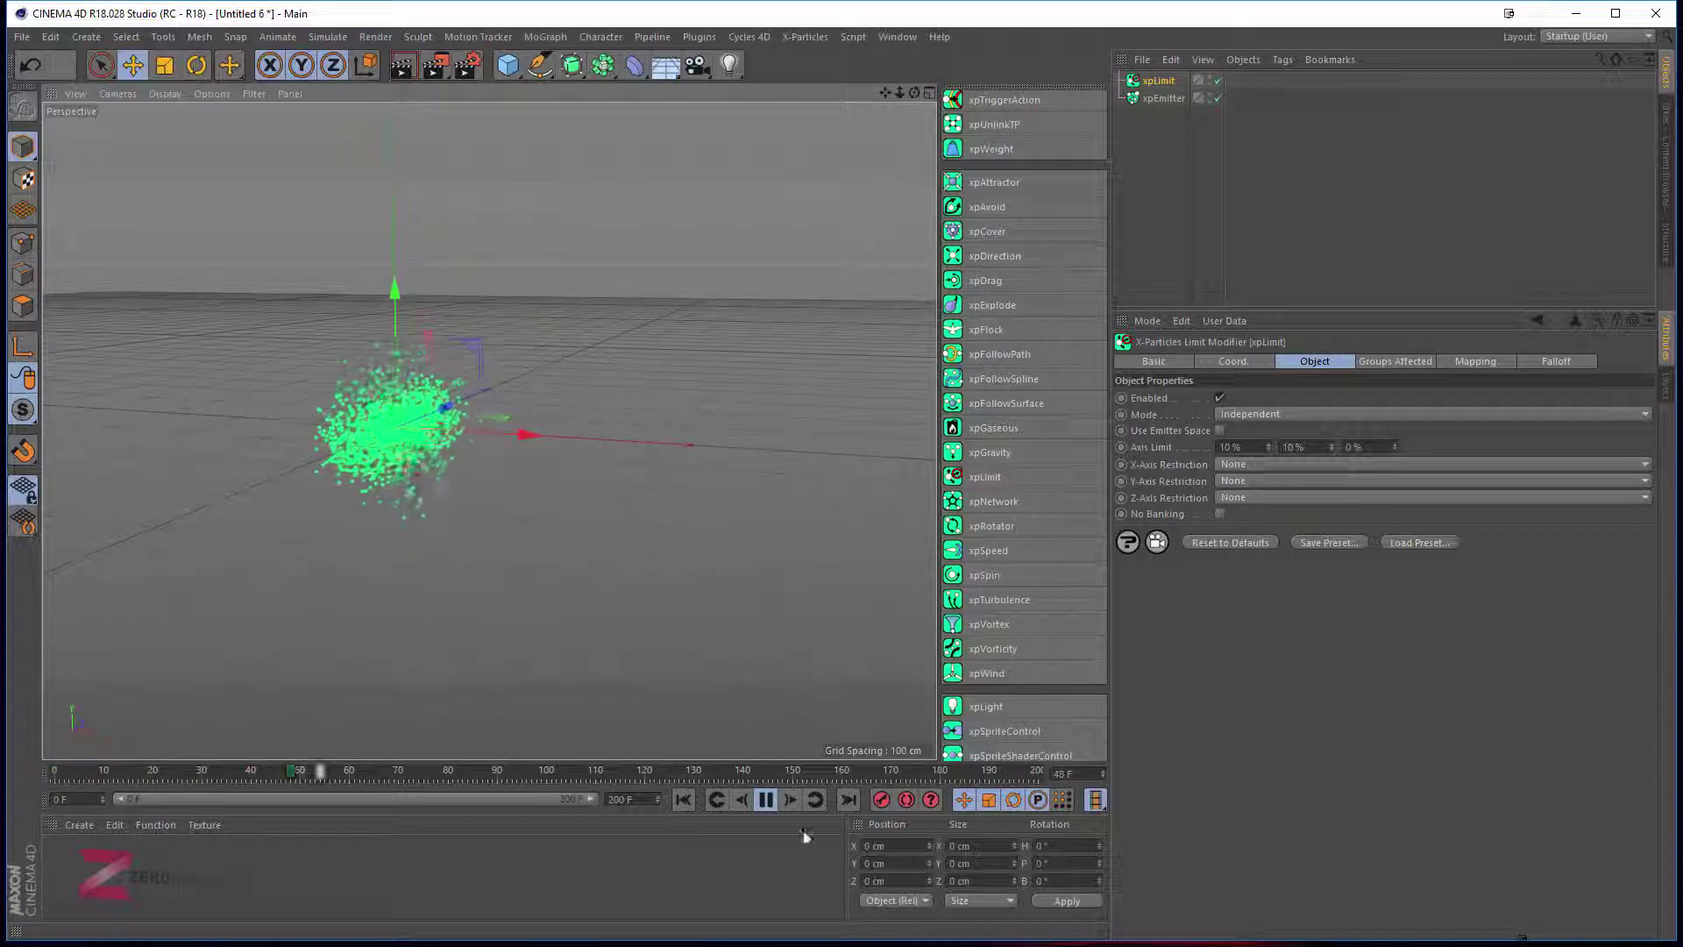
{"action": "left_click", "coordinate": [765, 799]}
Set the xpLimit modifier's X and Y axis limits to 0 %.
{"action": "double_click", "coordinate": [1349, 447]}
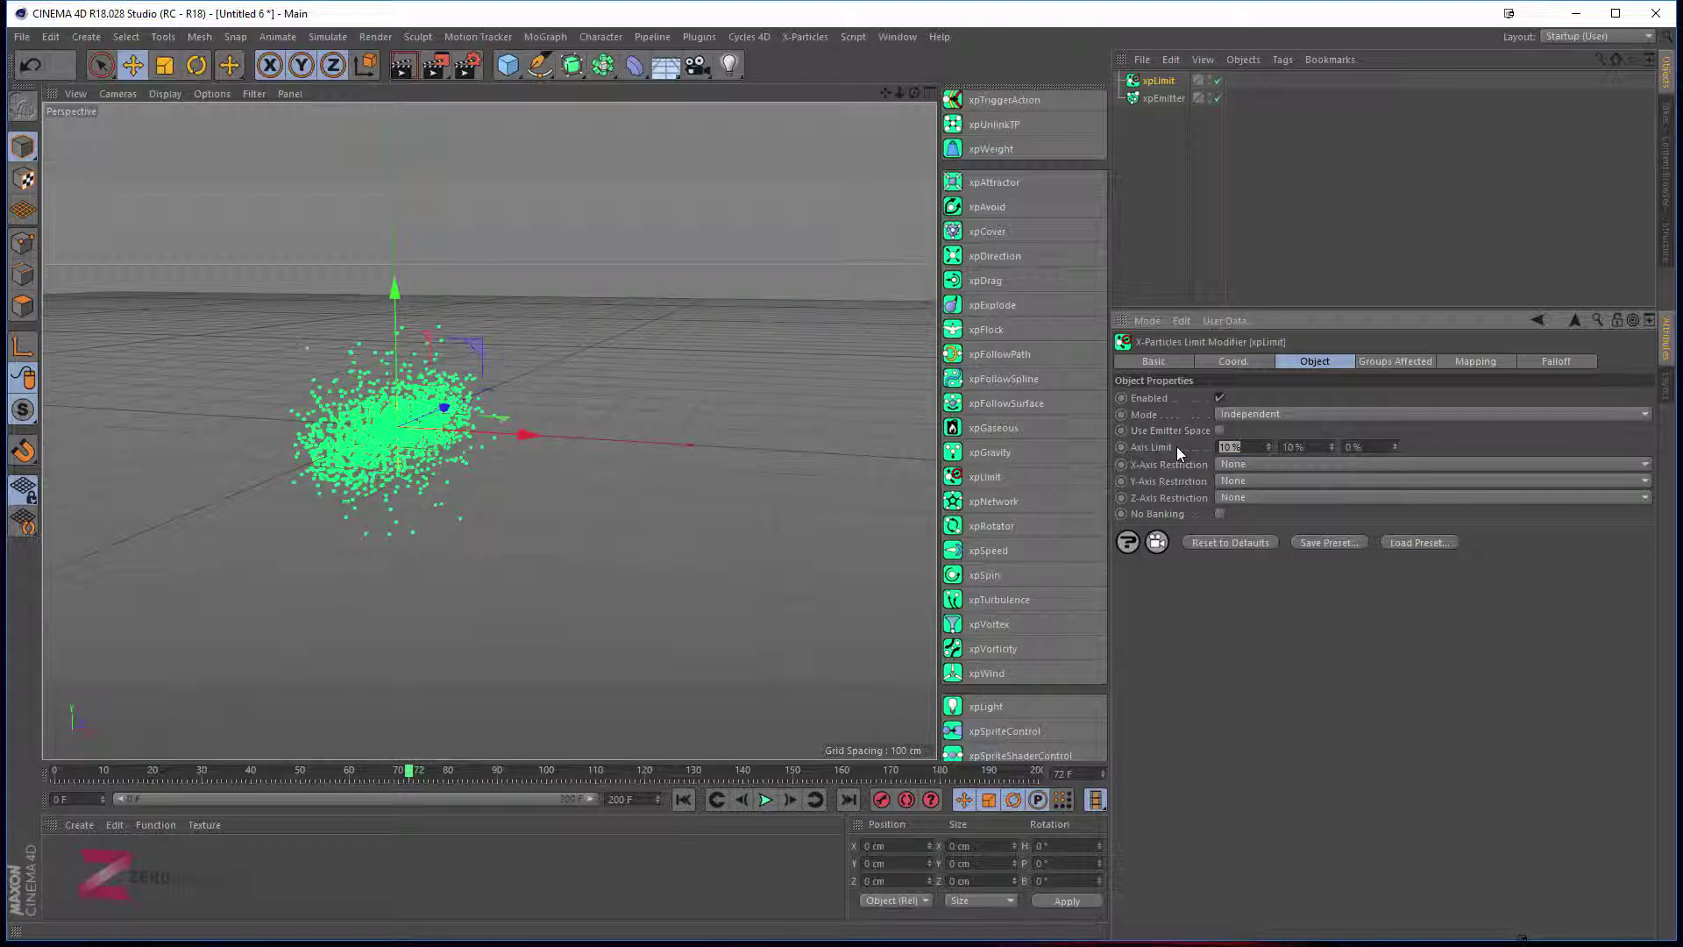
{"action": "type", "text": "0"}
{"action": "key", "text": "Tab"}
{"action": "type", "text": "0"}
{"action": "key", "text": "Tab"}
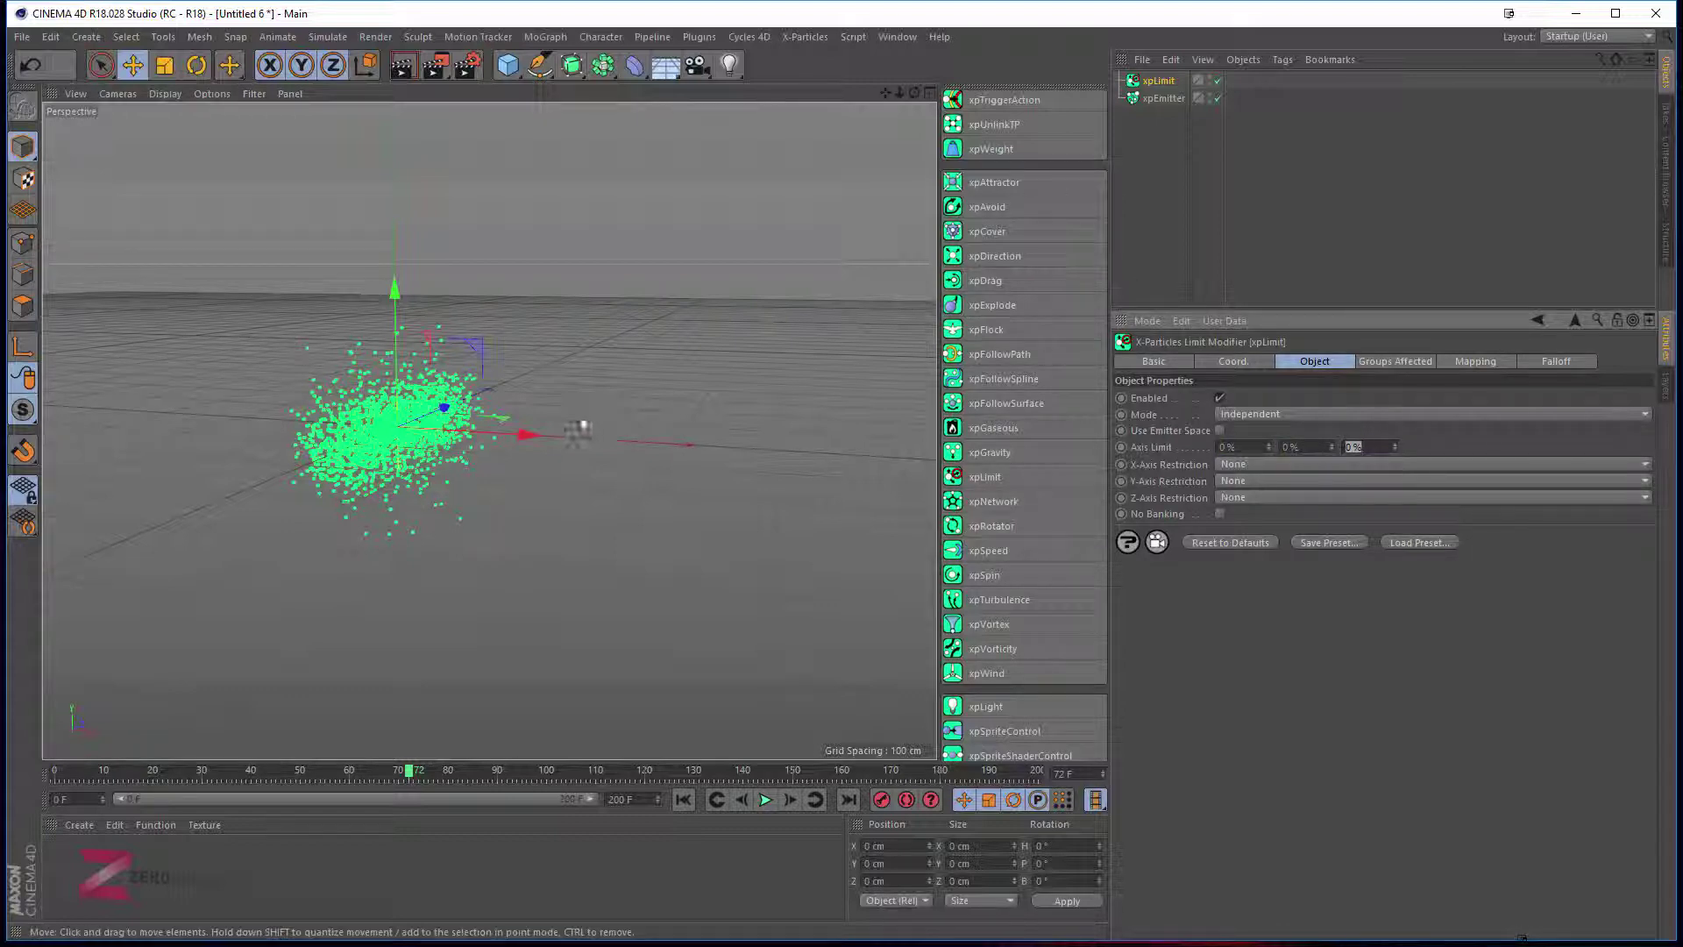
{"action": "left_click_drag", "start_coordinate": [579, 431], "coordinate": [527, 455], "text": "alt"}
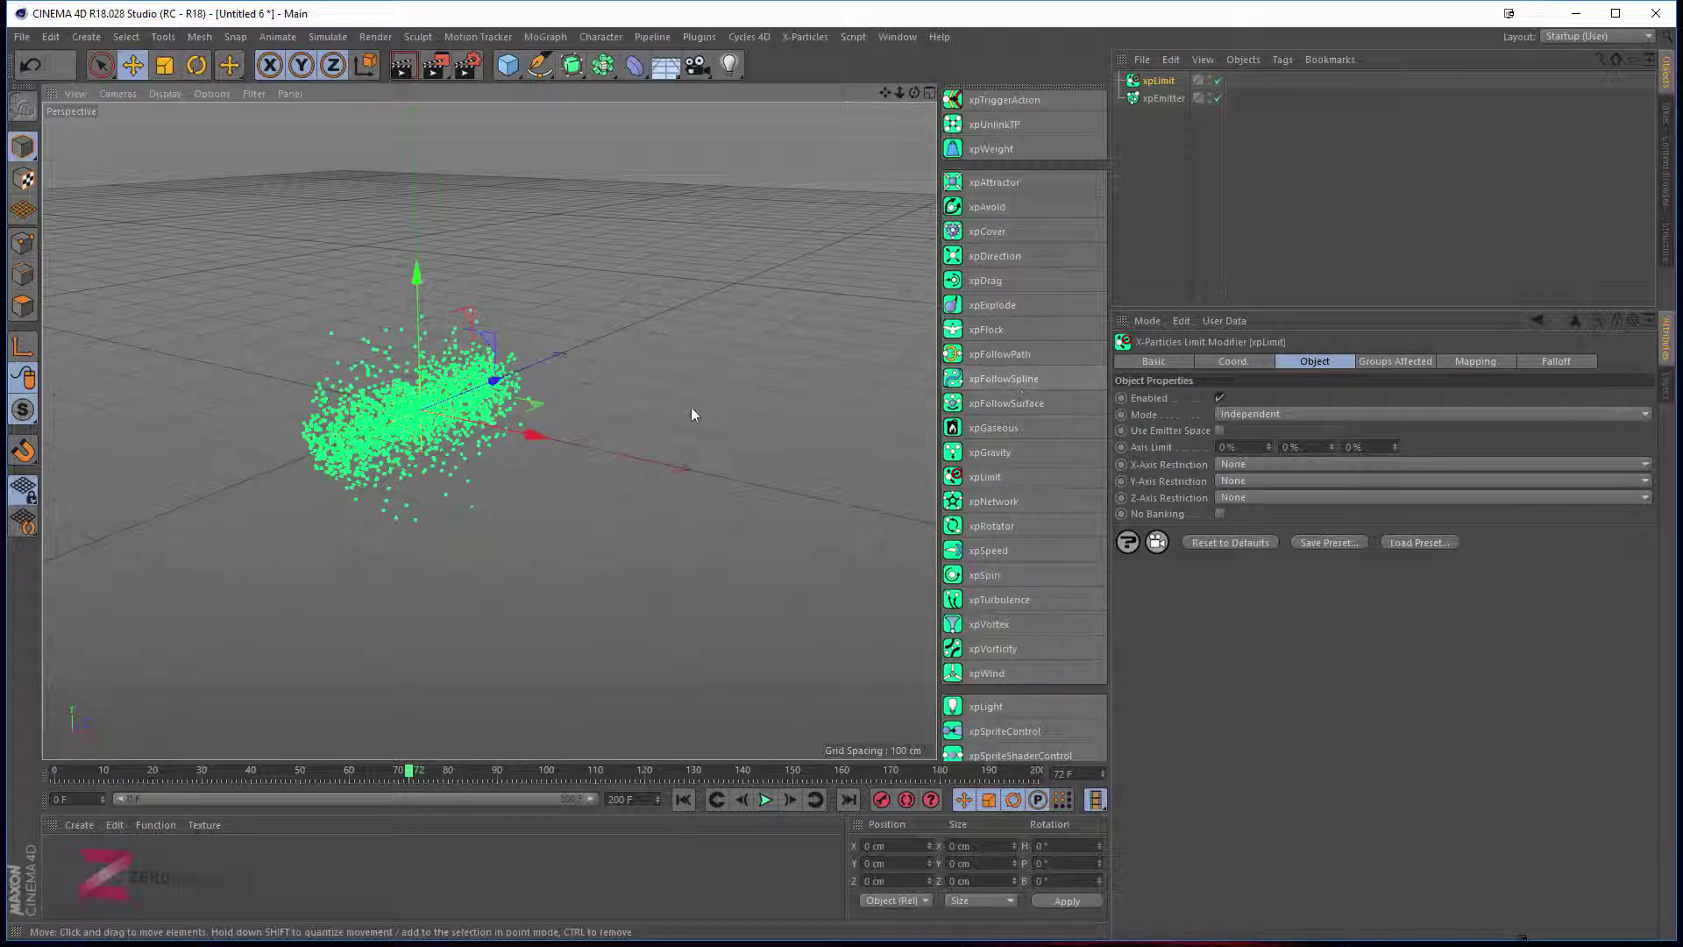
Change the xpEmitter's shape to Rectangle with a width and height of 20 cm.
{"action": "left_click", "coordinate": [1165, 98]}
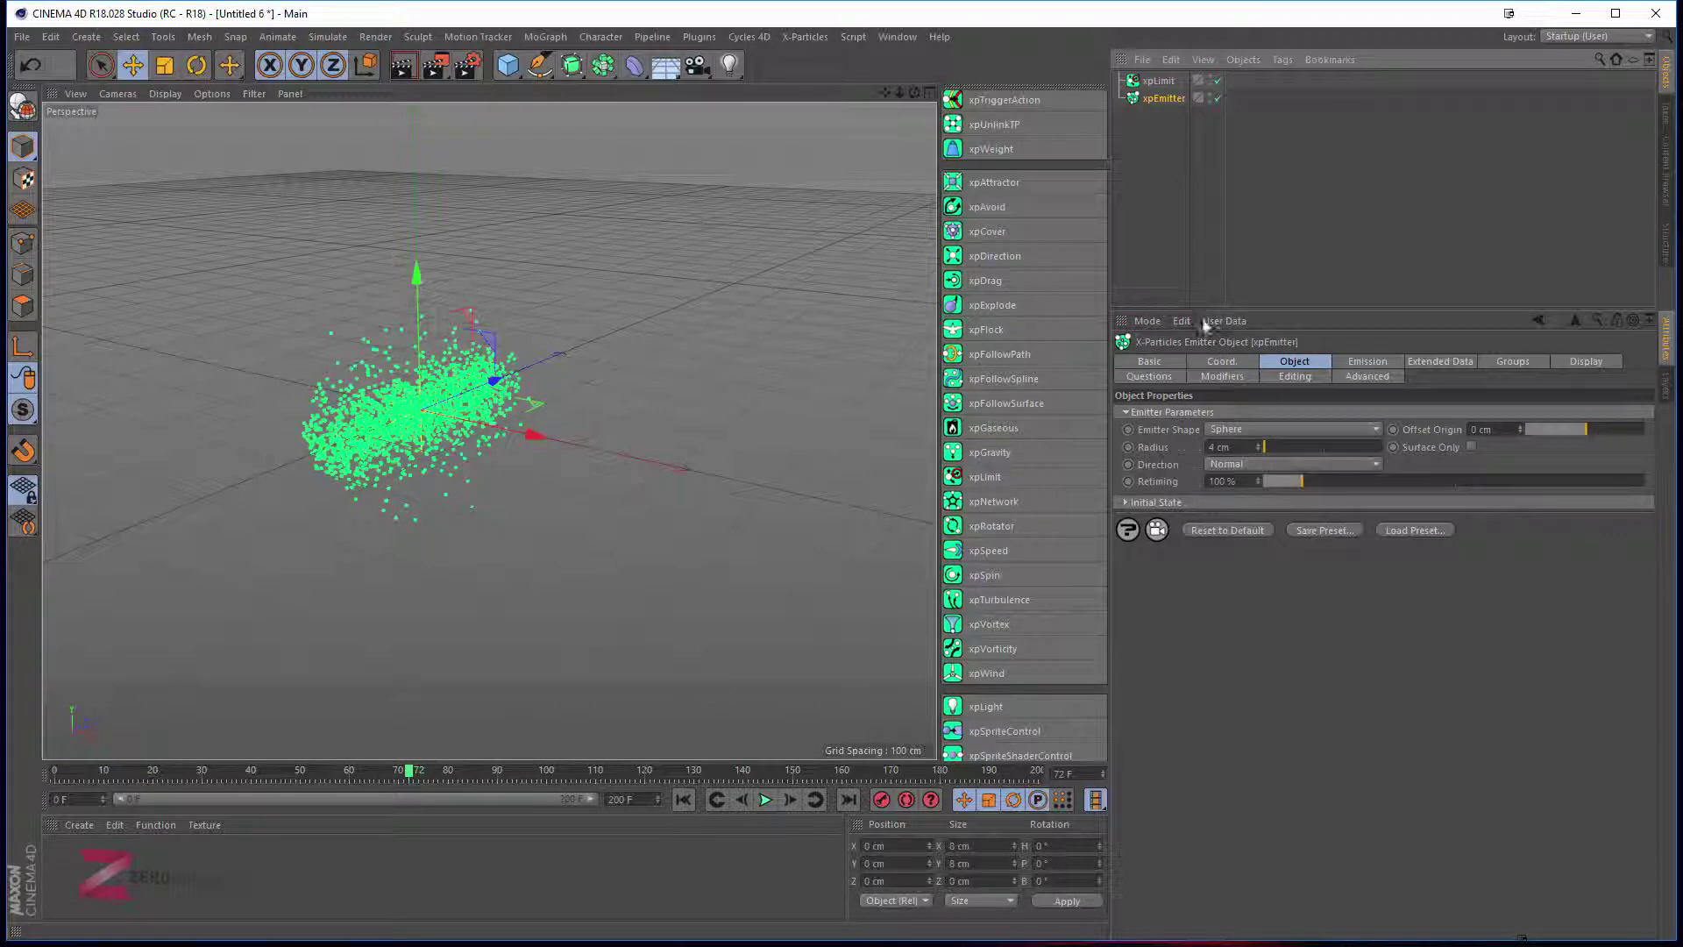
{"action": "left_click", "coordinate": [1223, 430]}
{"action": "left_click", "coordinate": [1223, 445]}
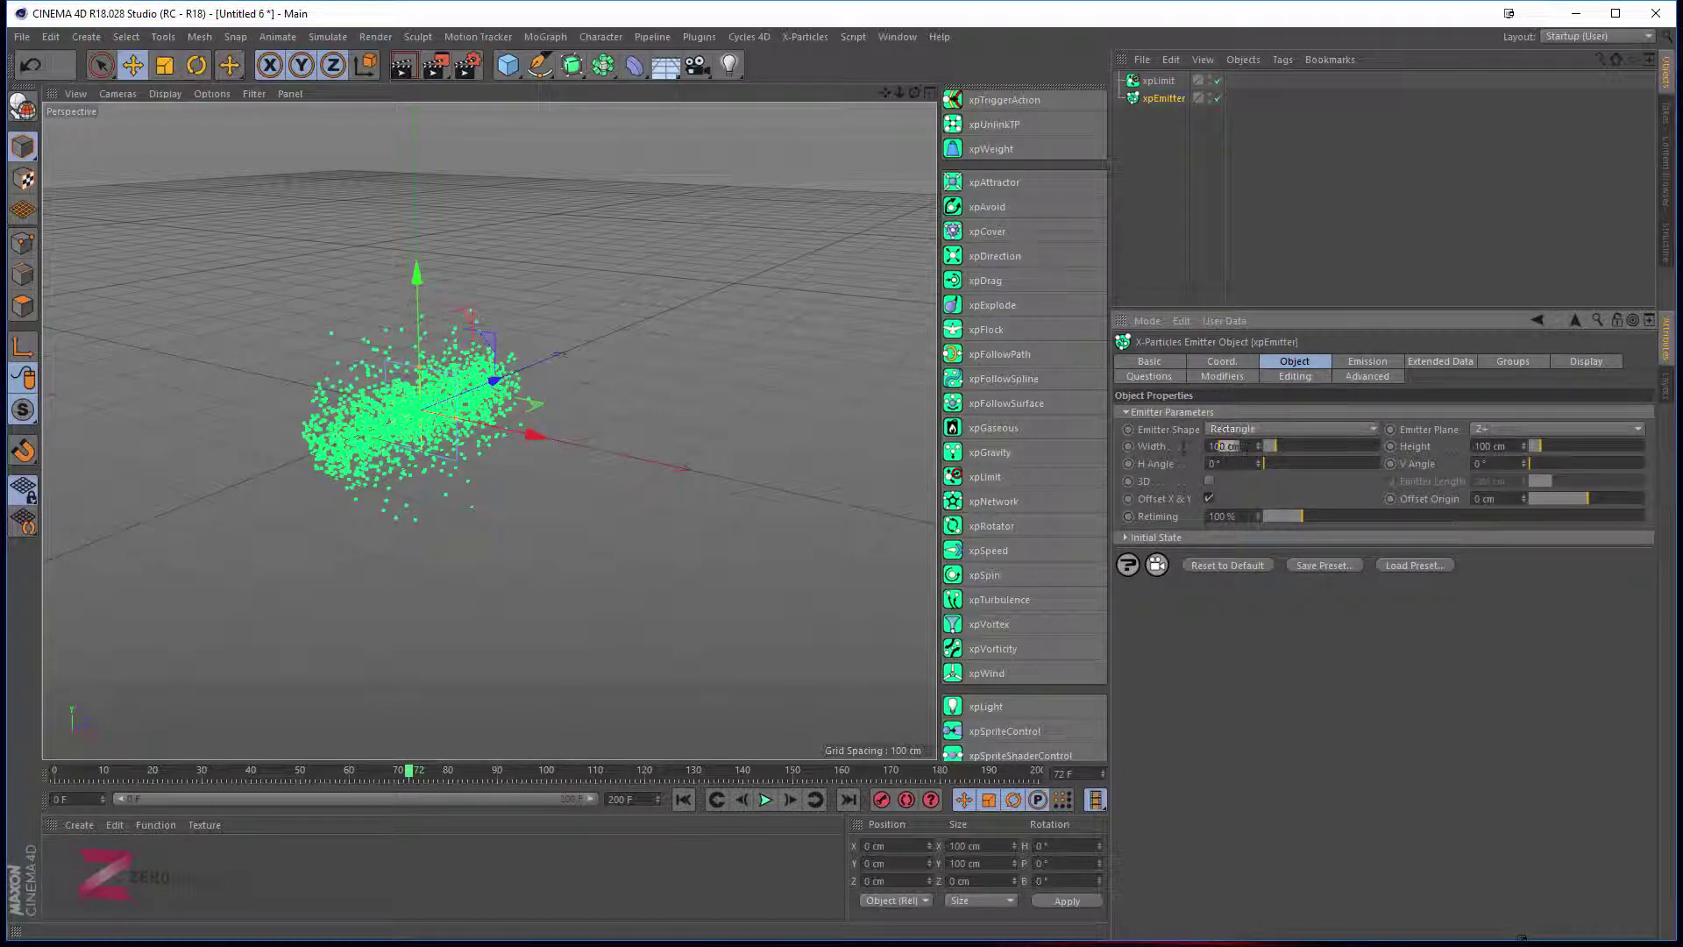
{"action": "type", "text": "20"}
{"action": "key", "text": "Tab"}
{"action": "type", "text": "20"}
{"action": "key", "text": "Return"}
Set the emitter's birthrate to 1000 and play the simulation from the first frame.
{"action": "left_click", "coordinate": [1354, 364]}
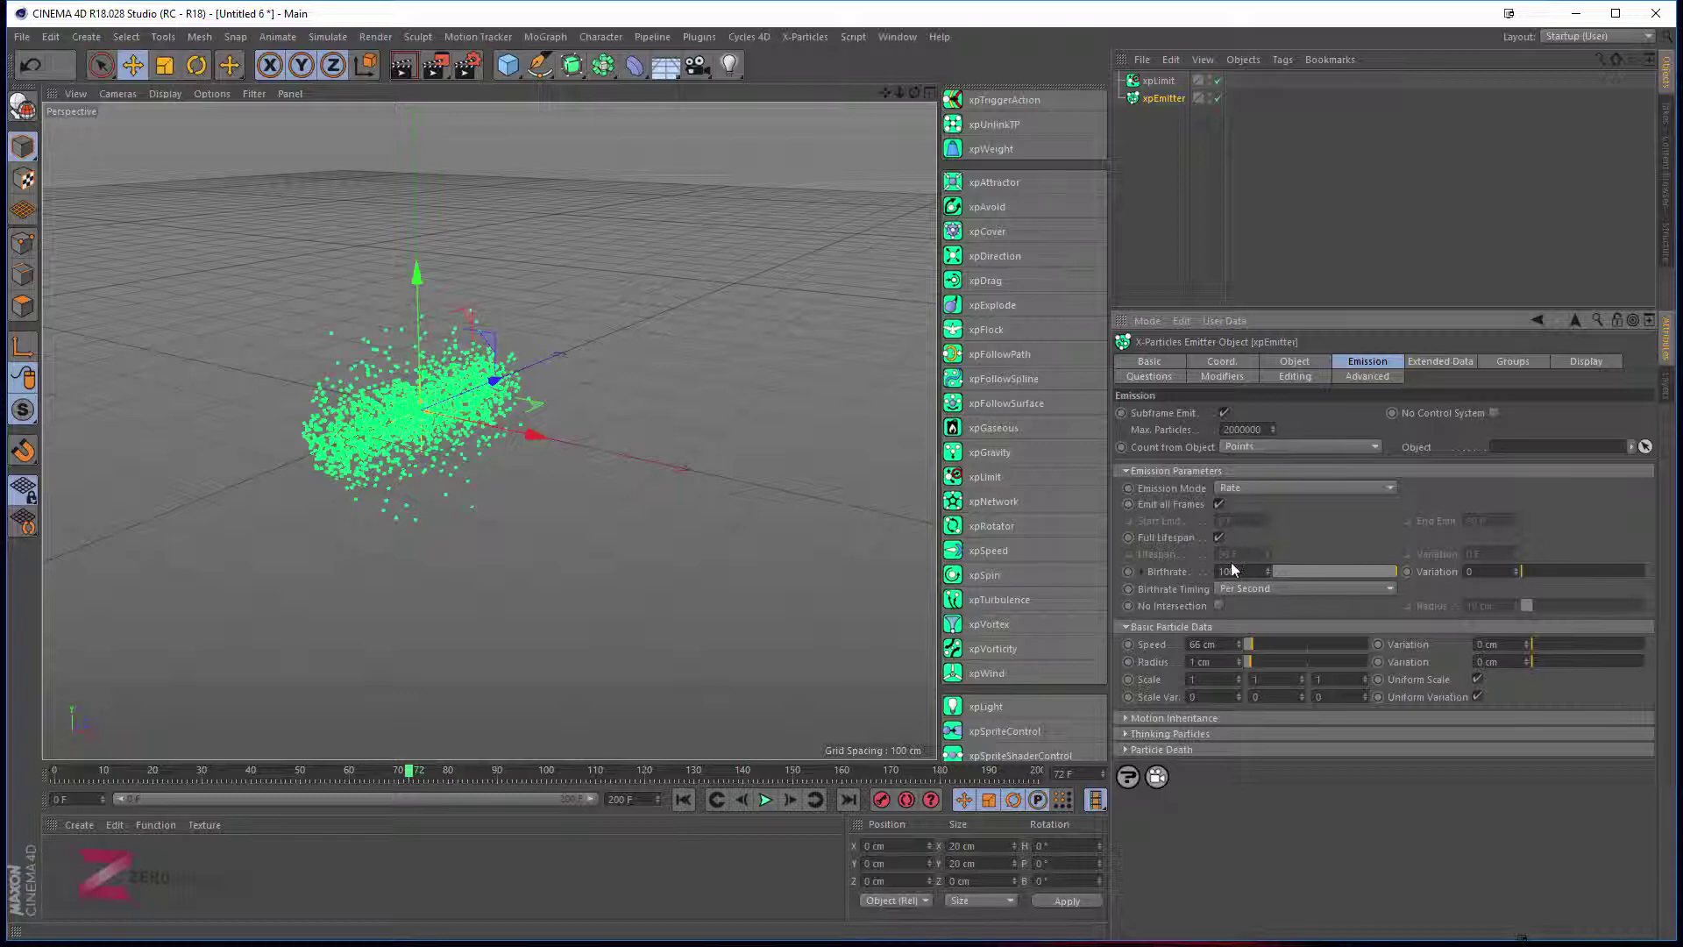
{"action": "left_click", "coordinate": [682, 799]}
{"action": "left_click", "coordinate": [765, 799]}
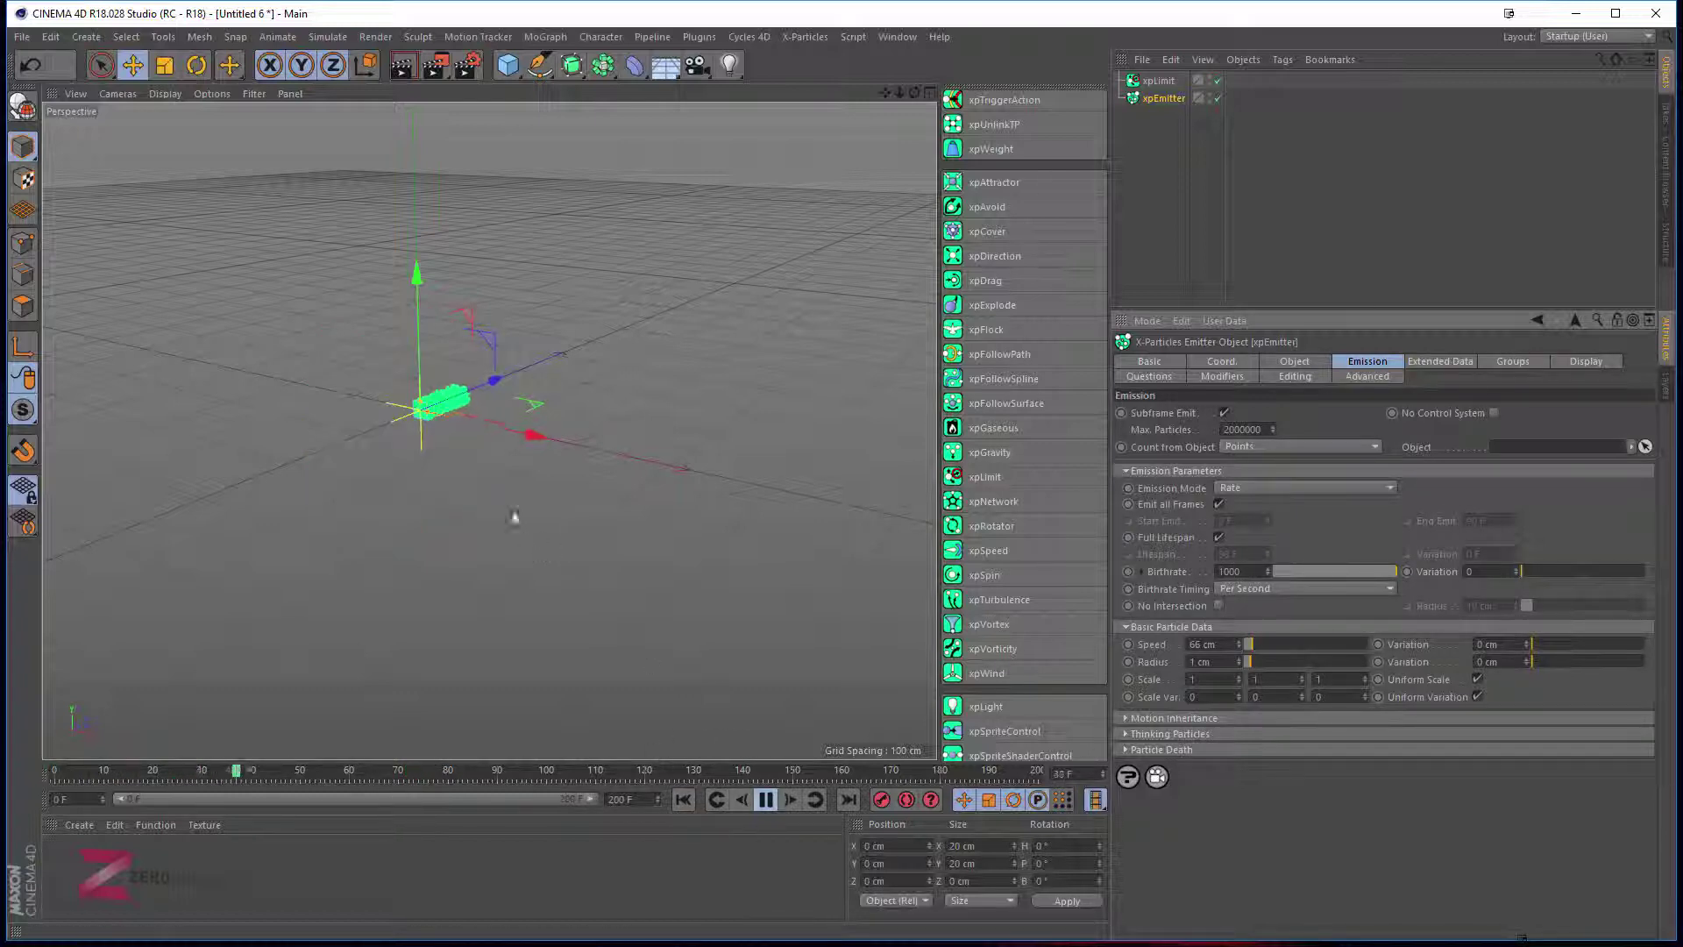
{"action": "left_click_drag", "start_coordinate": [514, 514], "coordinate": [480, 500], "text": "alt"}
{"action": "scroll", "coordinate": [478, 353], "scroll_direction": "up", "scroll_amount": 5}
{"action": "scroll", "coordinate": [508, 461], "scroll_direction": "up", "scroll_amount": 5}
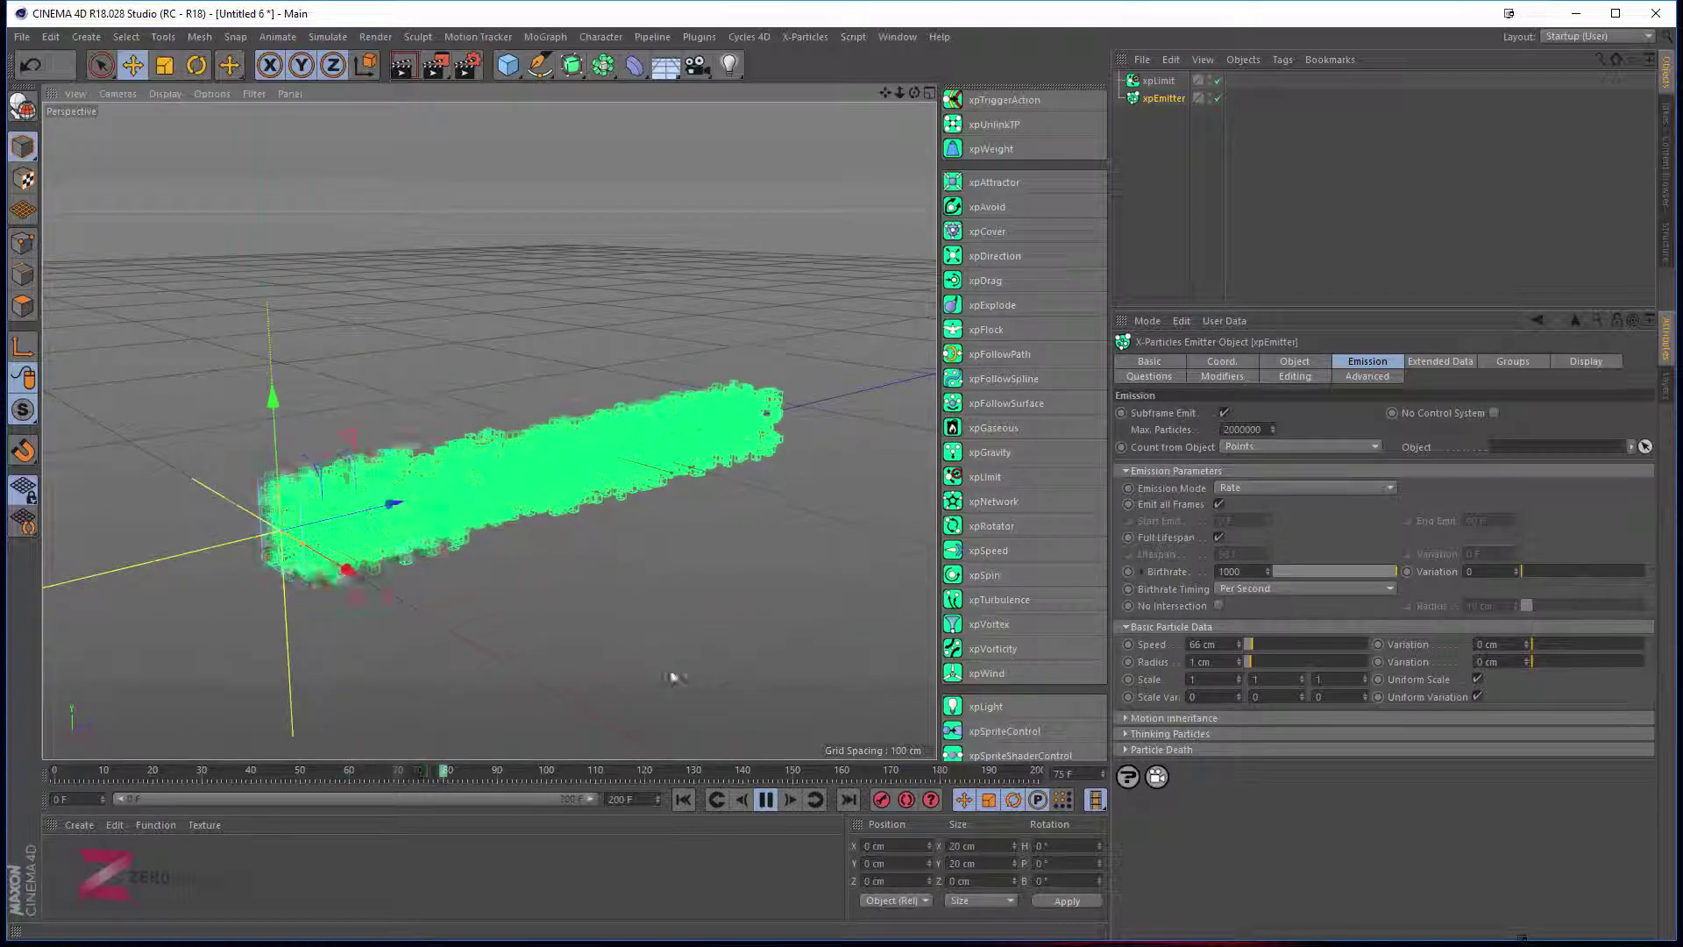
{"action": "left_click", "coordinate": [763, 799]}
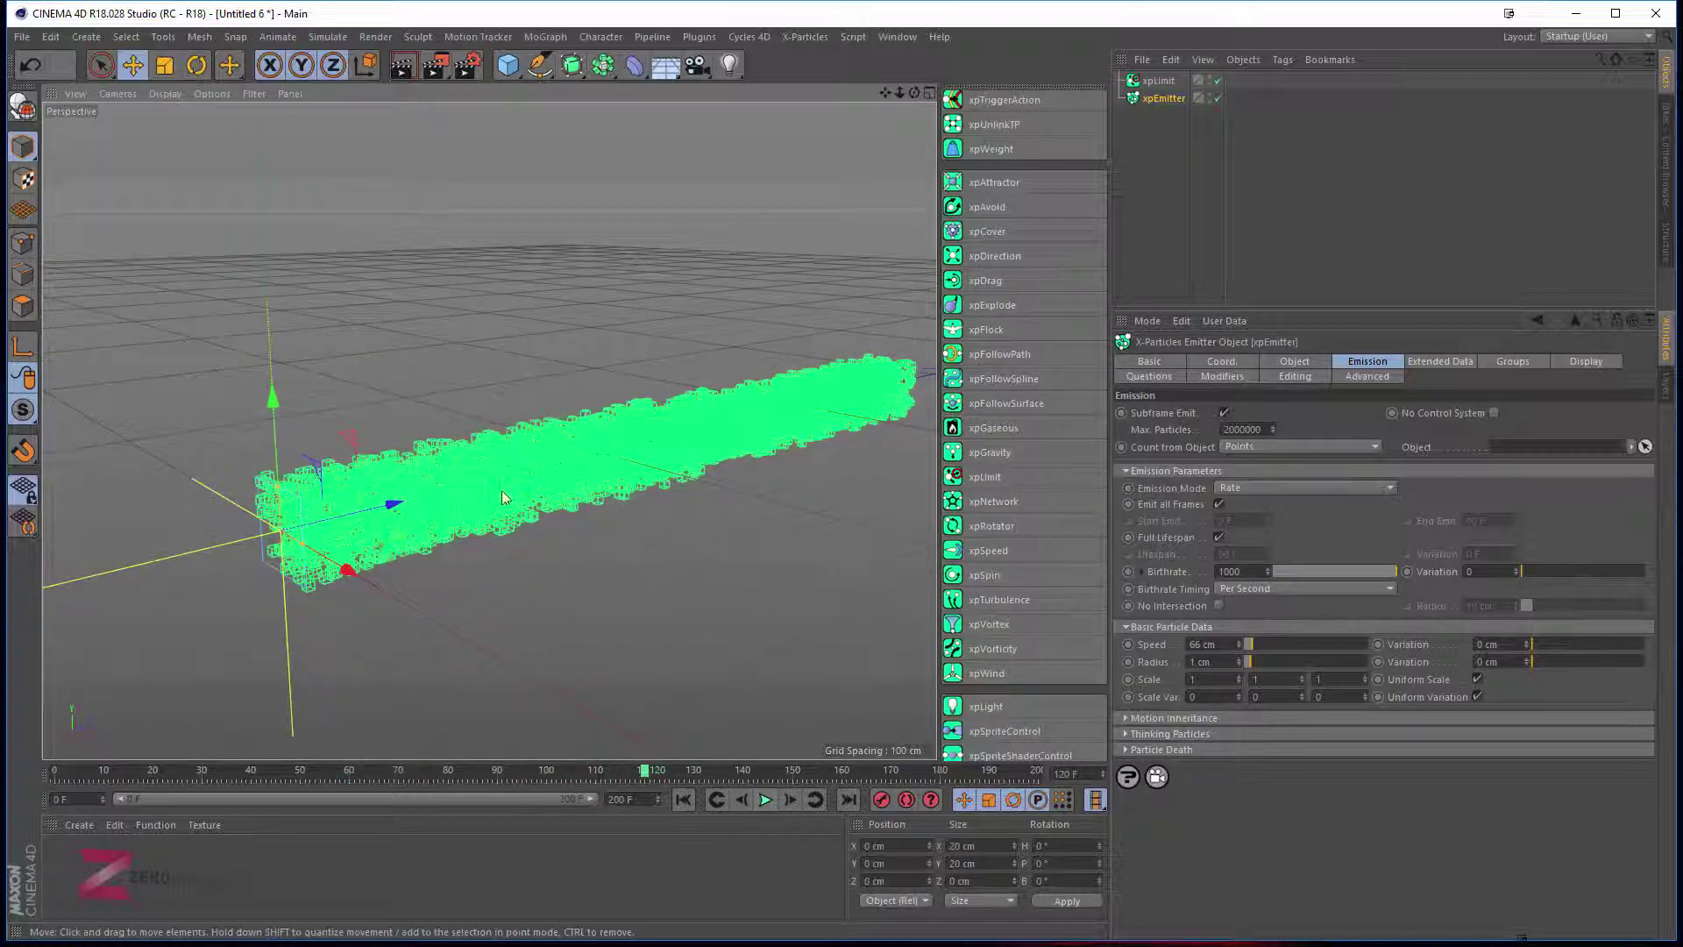
Add an xpDirection modifier and move it along the Z axis to about 106 cm, ahead of the particle stream.
{"action": "left_click_drag", "start_coordinate": [360, 561], "coordinate": [386, 622], "text": "alt"}
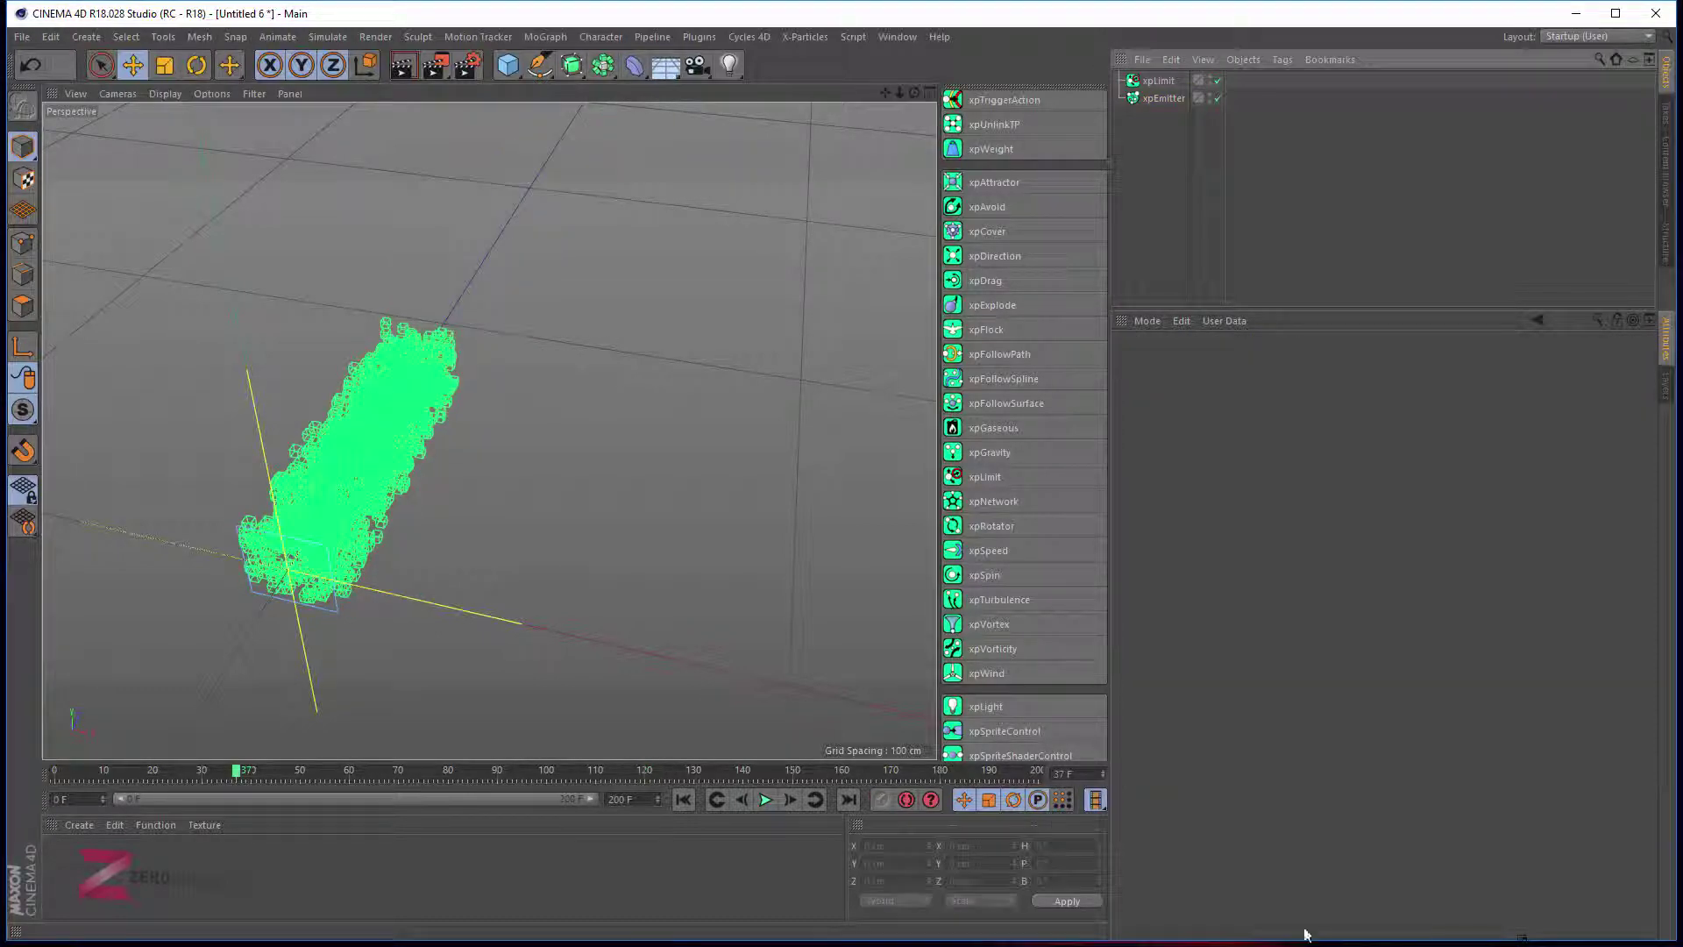
{"action": "left_click_drag", "start_coordinate": [377, 561], "coordinate": [389, 512], "text": "alt"}
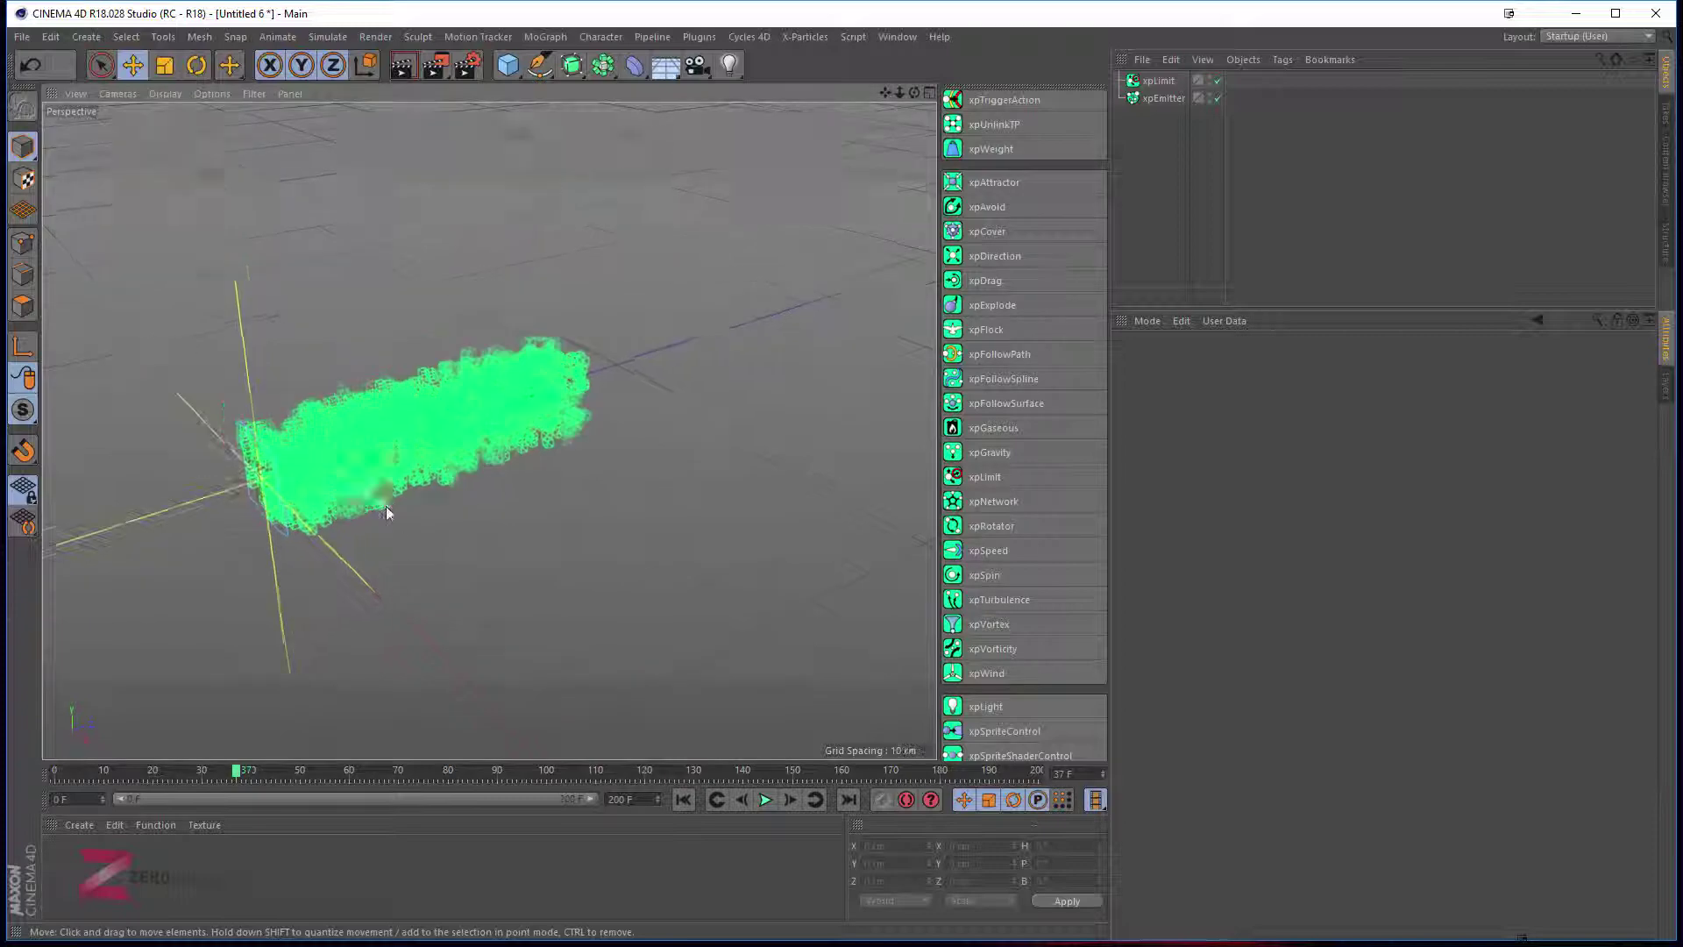
{"action": "scroll", "coordinate": [388, 510], "scroll_direction": "up", "scroll_amount": 4}
{"action": "middle_click_drag", "start_coordinate": [390, 509], "coordinate": [483, 513], "text": "alt"}
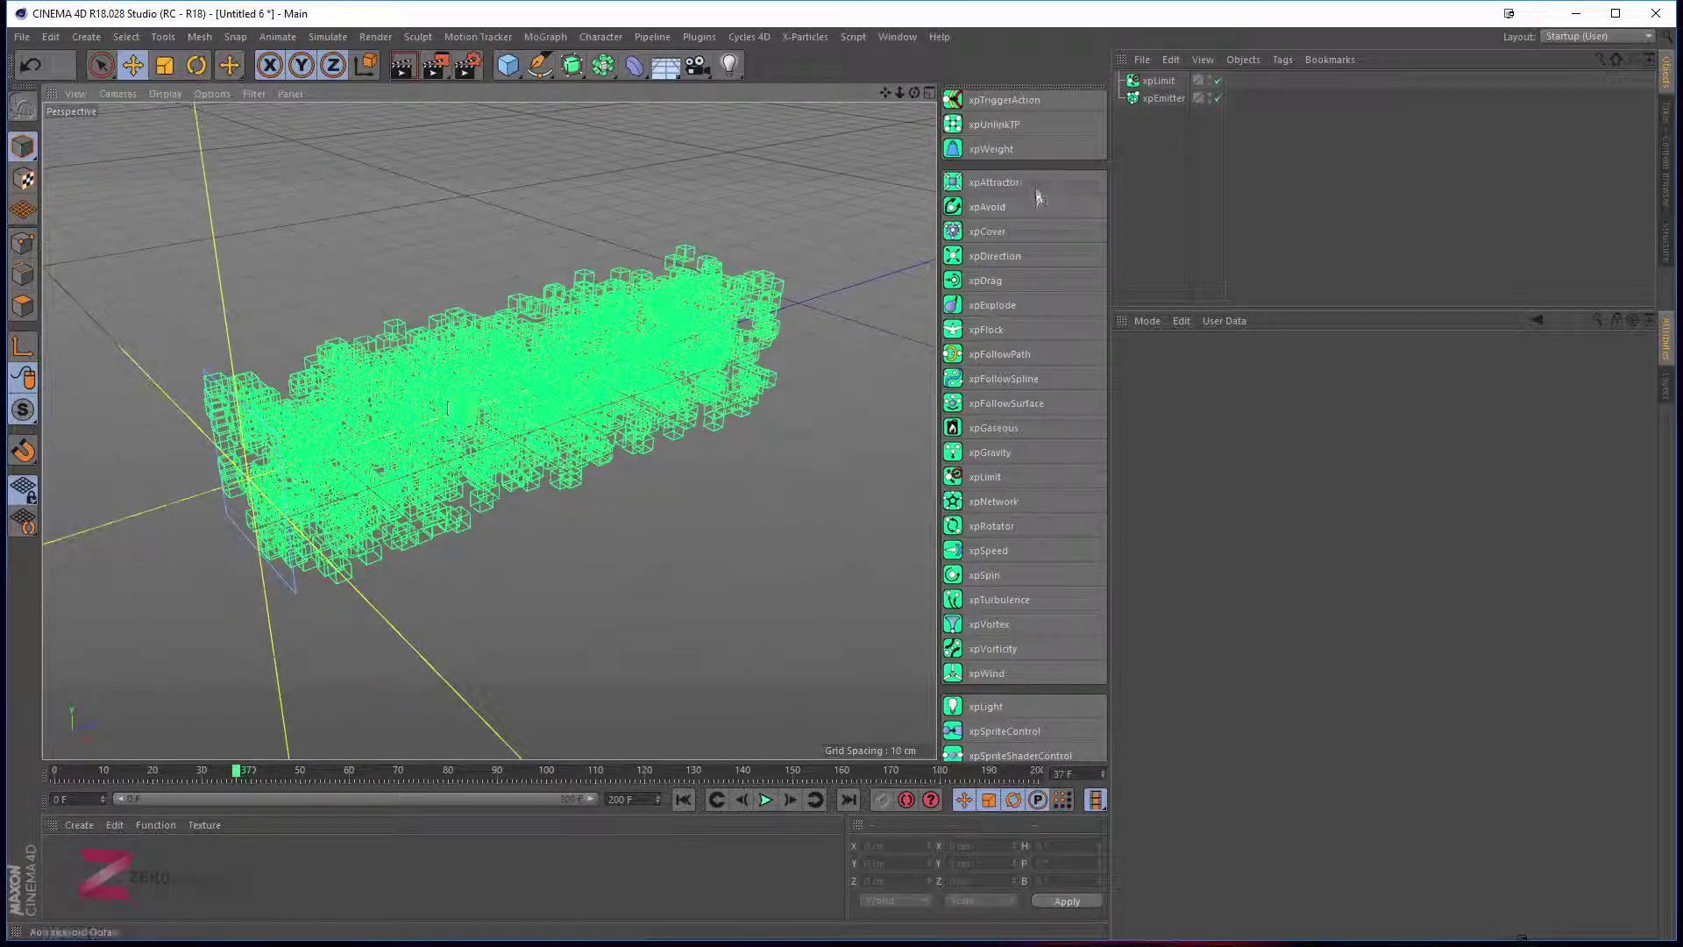
{"action": "left_click", "coordinate": [981, 254]}
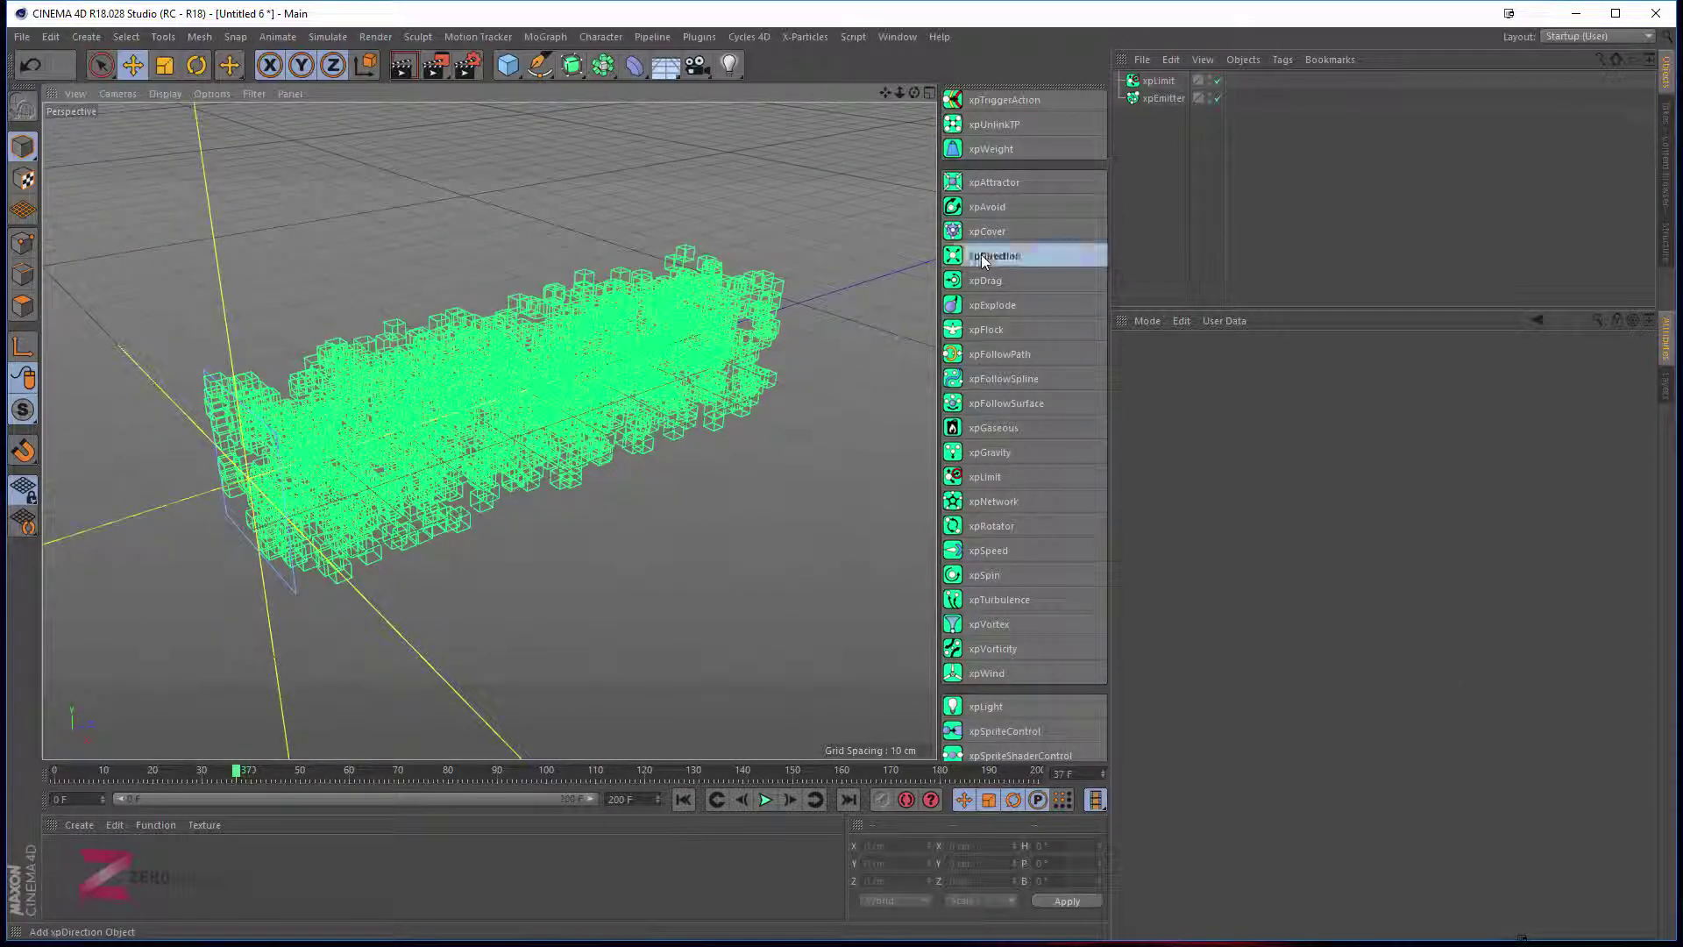
{"action": "middle_click_drag", "start_coordinate": [688, 383], "coordinate": [552, 480], "text": "alt"}
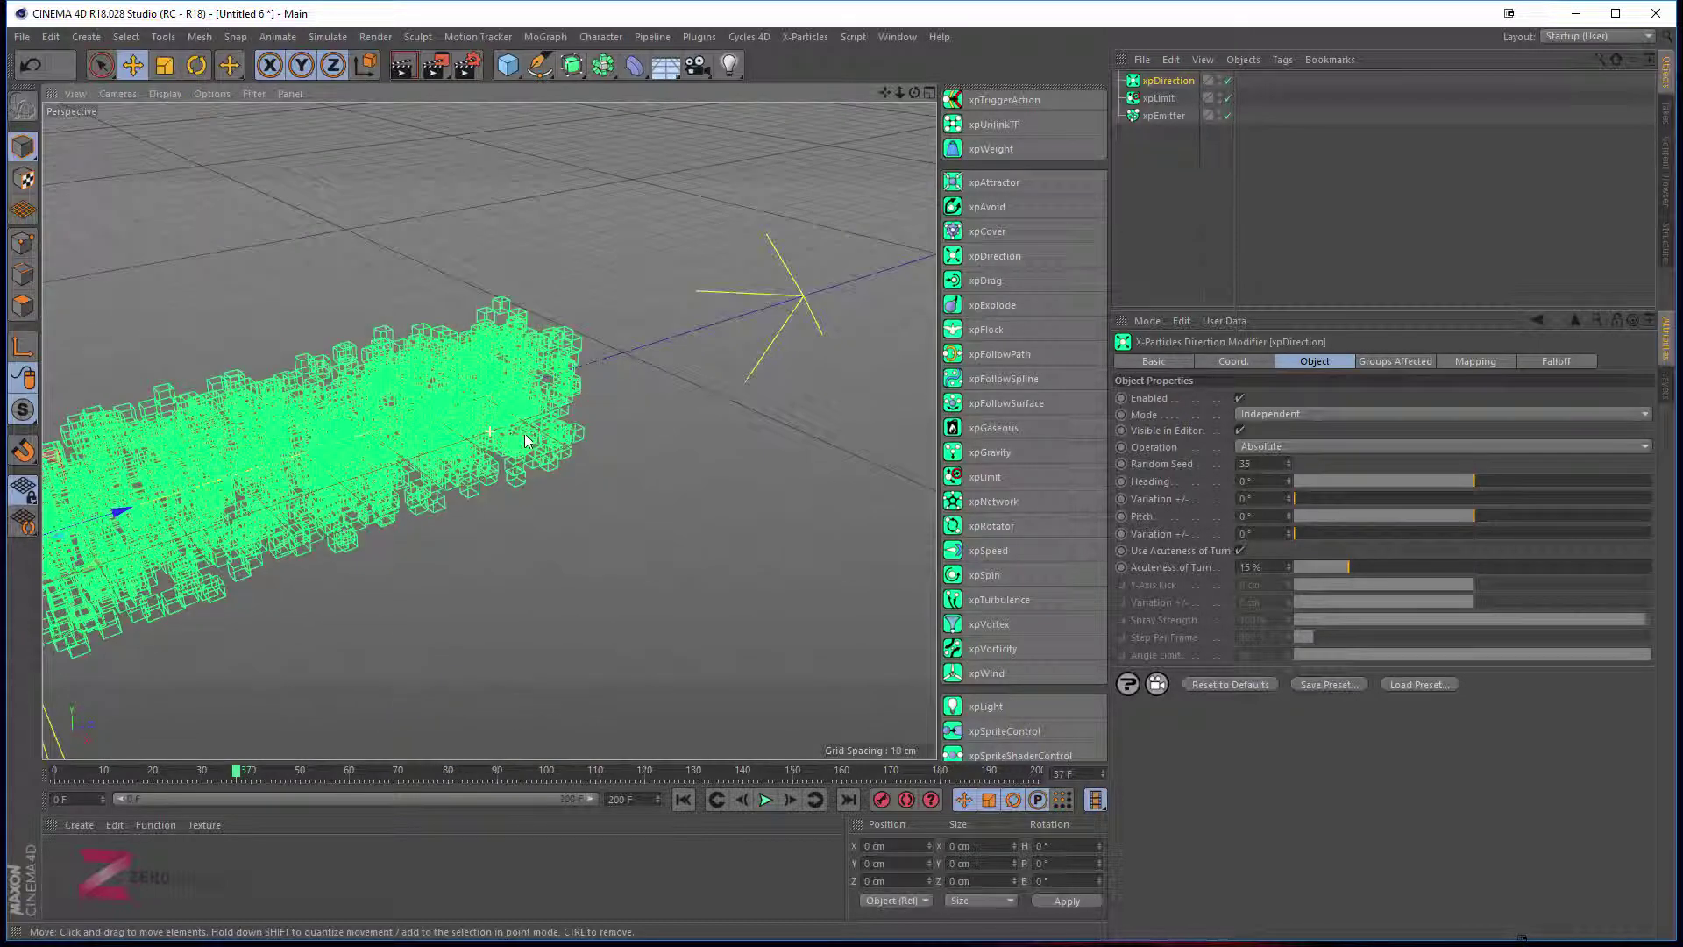
{"action": "scroll", "coordinate": [554, 486], "scroll_direction": "down", "scroll_amount": 4}
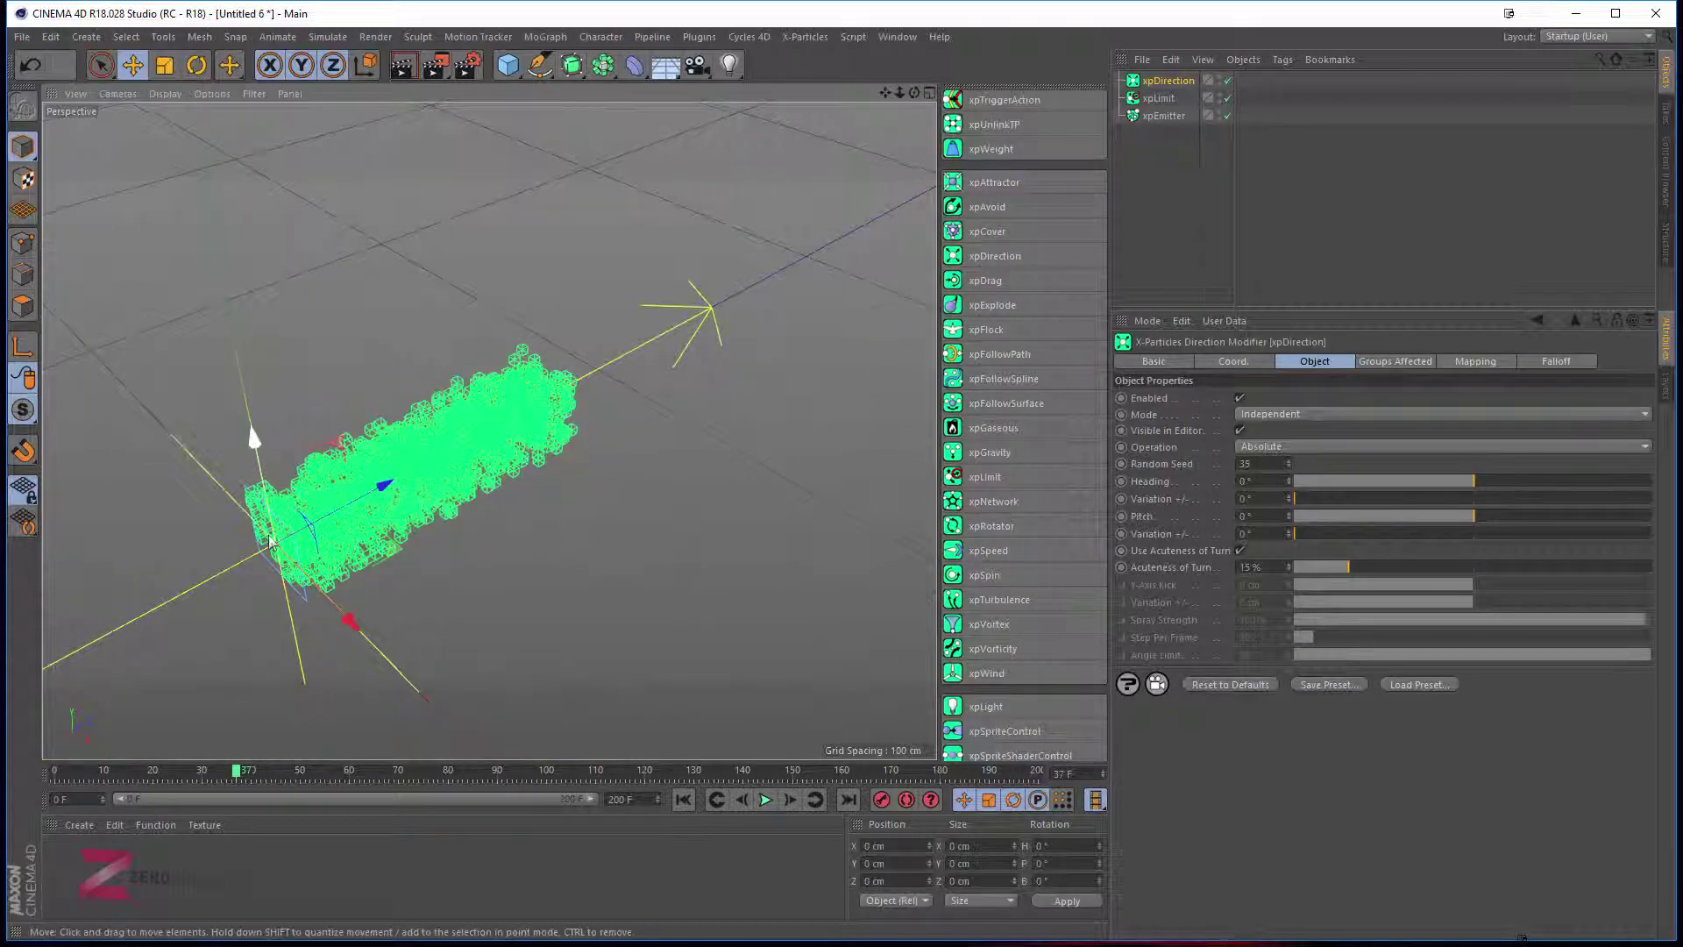
{"action": "left_click_drag", "start_coordinate": [326, 525], "coordinate": [662, 340]}
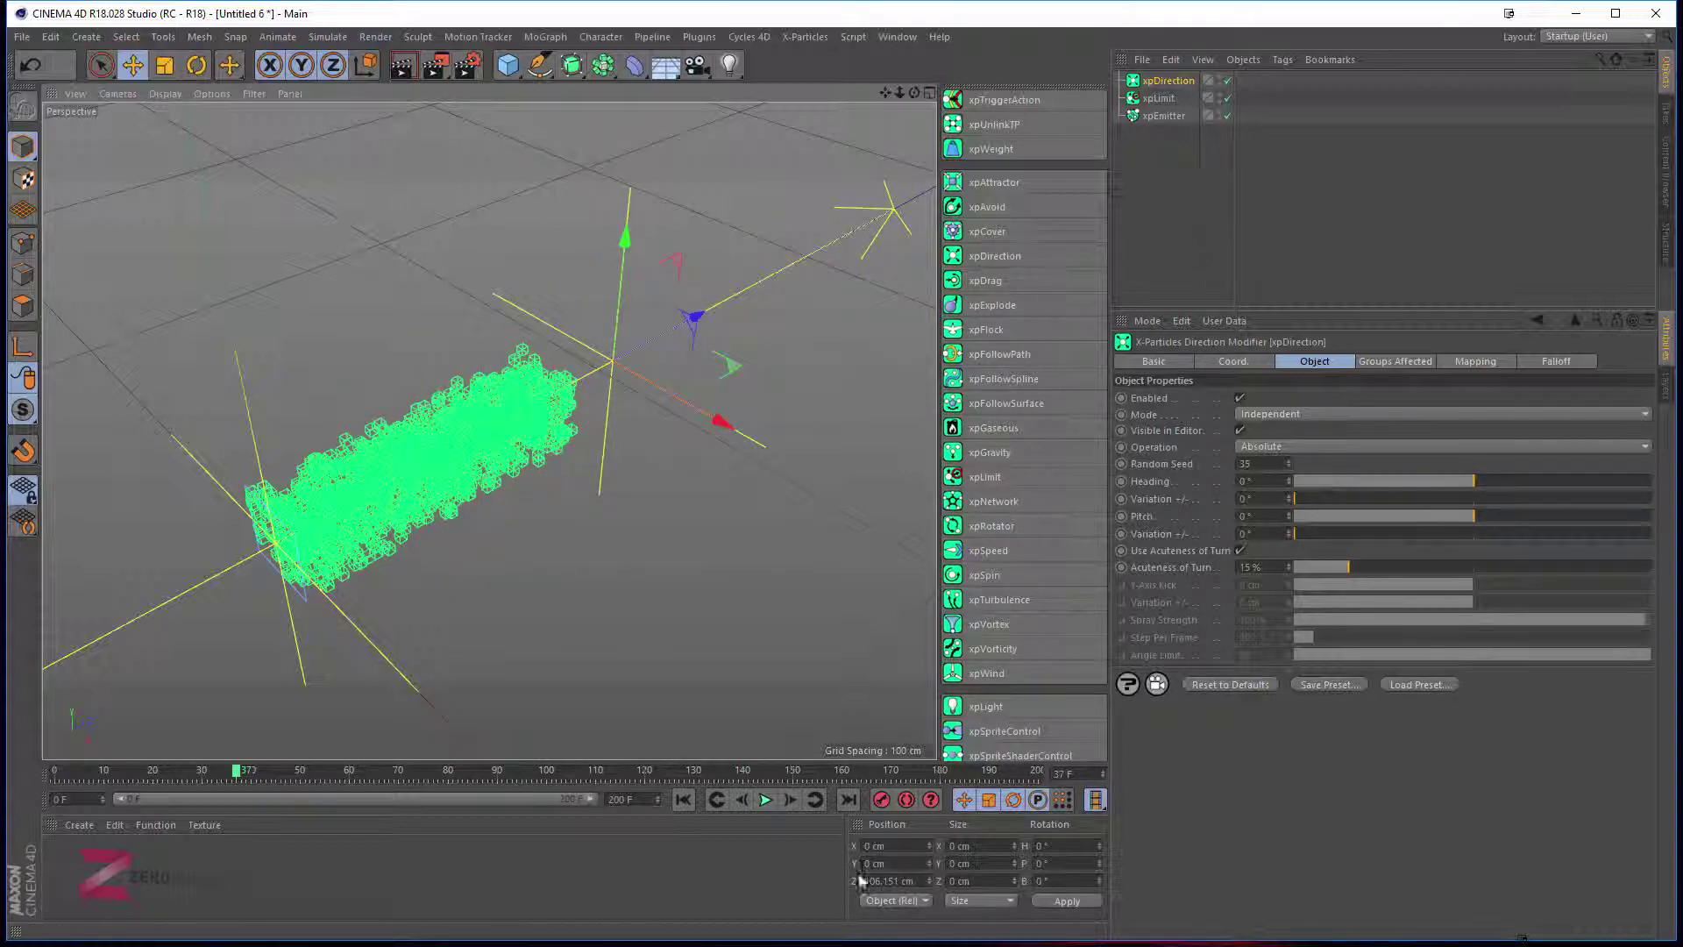
Set the xpDirection modifier's heading variation to about 99° and play the simulation.
{"action": "left_click", "coordinate": [760, 808]}
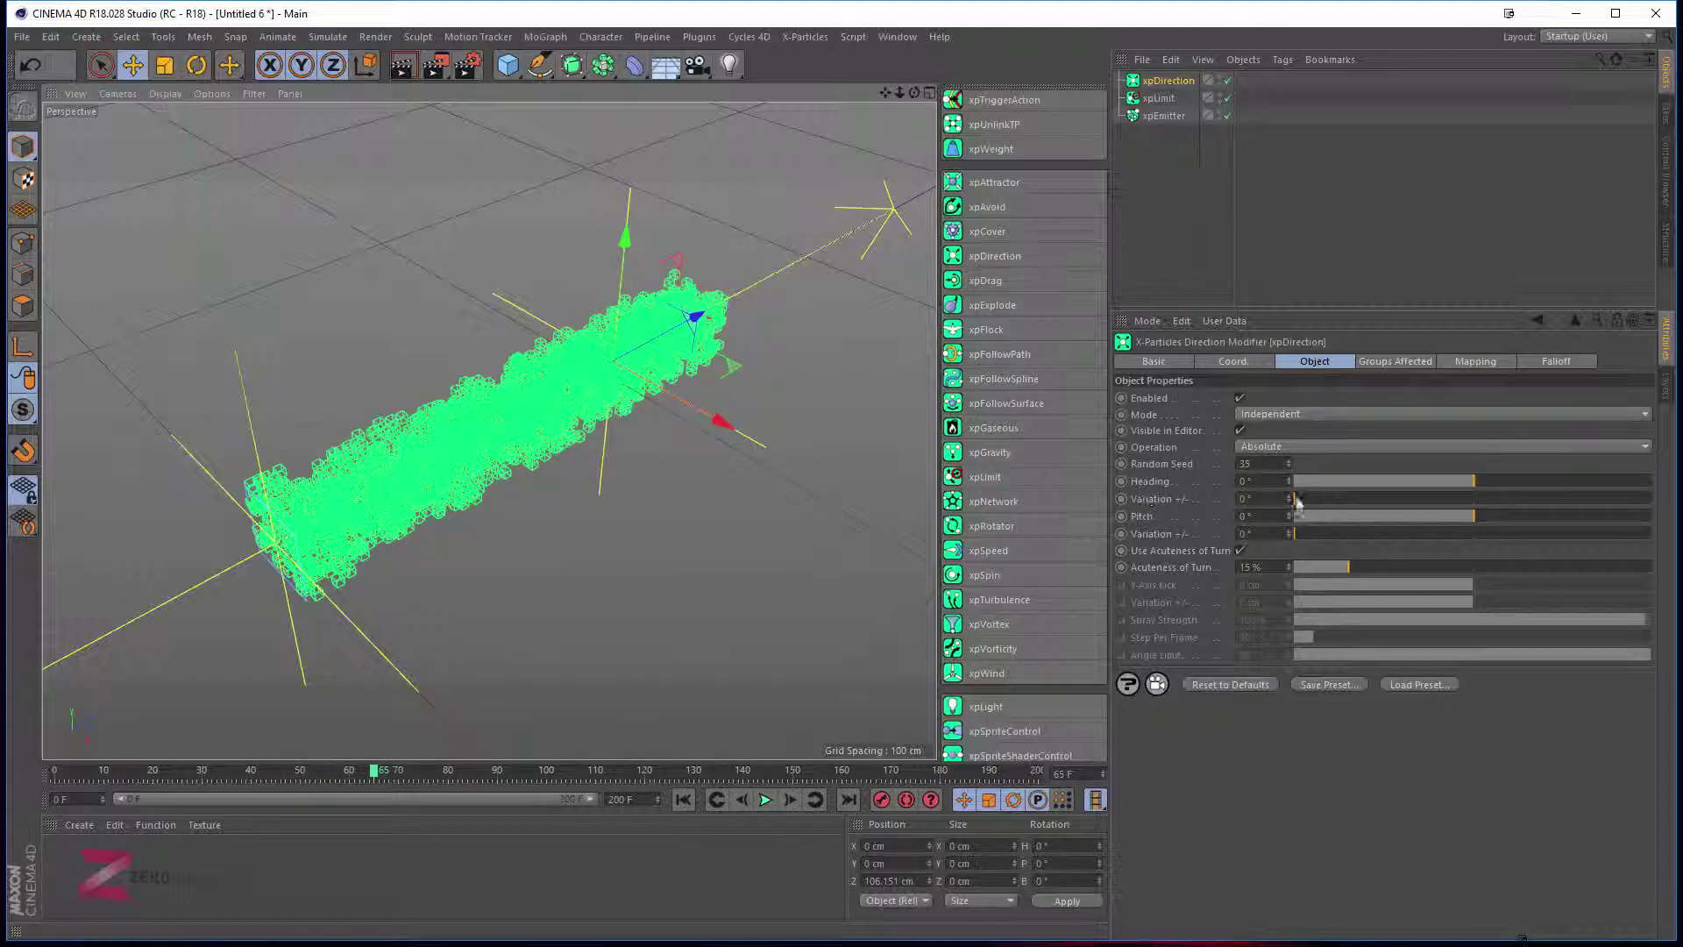
{"action": "left_click_drag", "start_coordinate": [1306, 498], "coordinate": [1339, 508]}
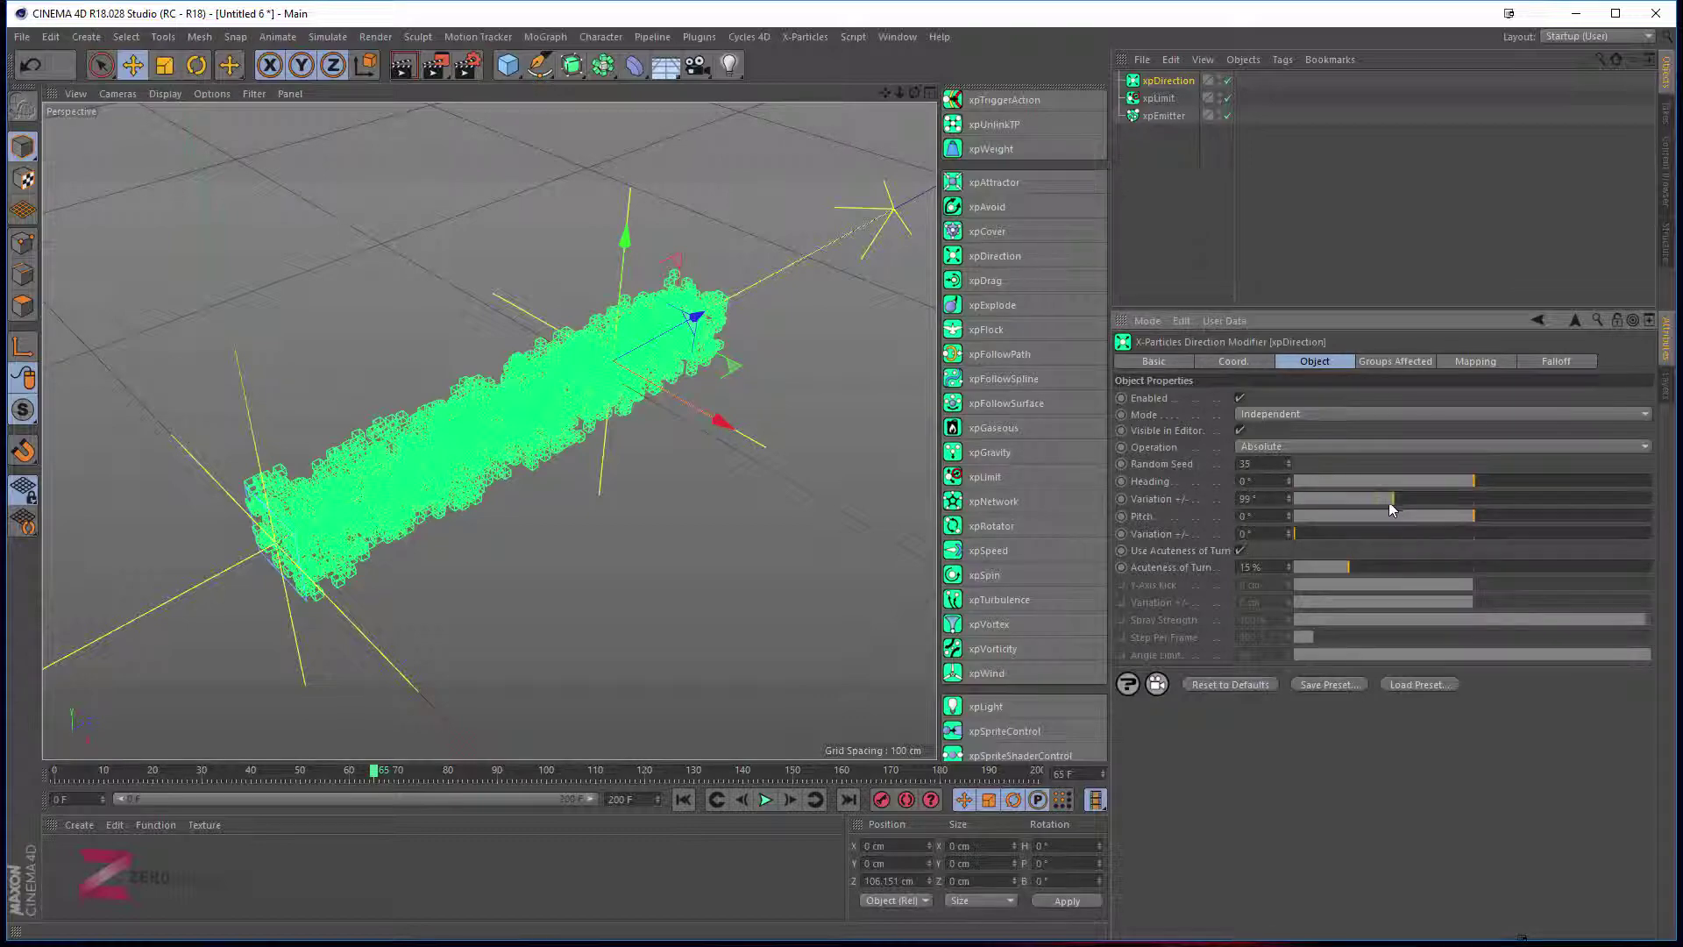
{"action": "left_click", "coordinate": [768, 799]}
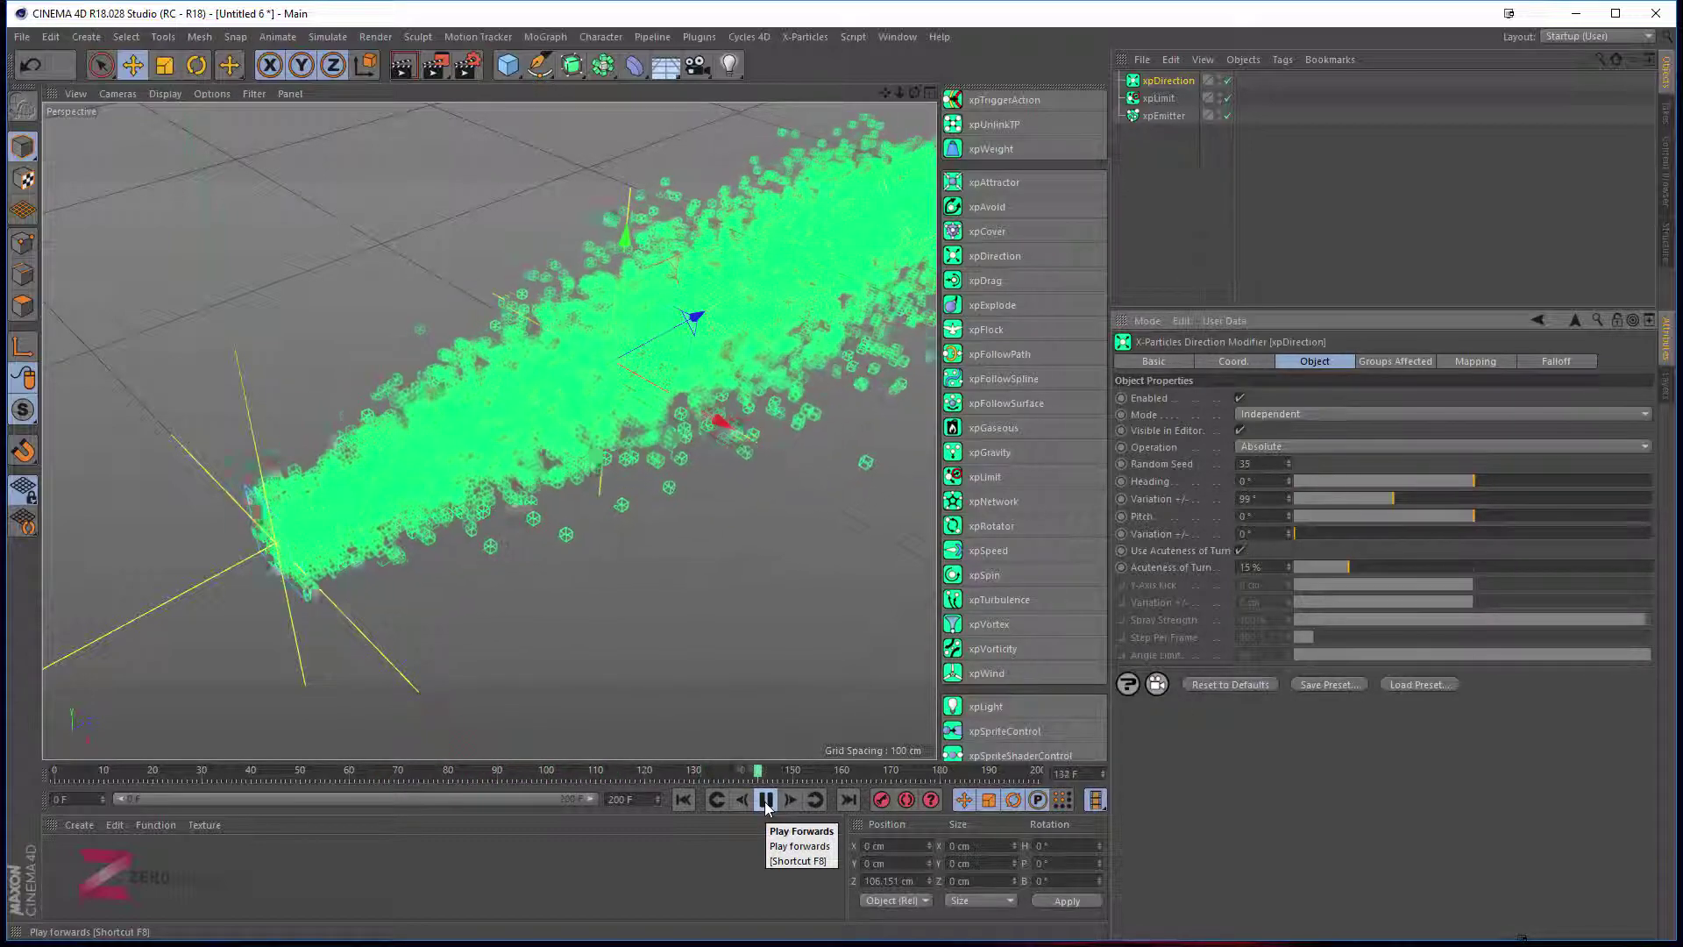
Set the xpLimit modifier's X axis limit to 100% and play the simulation to check the particle stream.
{"action": "left_click", "coordinate": [765, 799]}
{"action": "left_click", "coordinate": [1157, 98]}
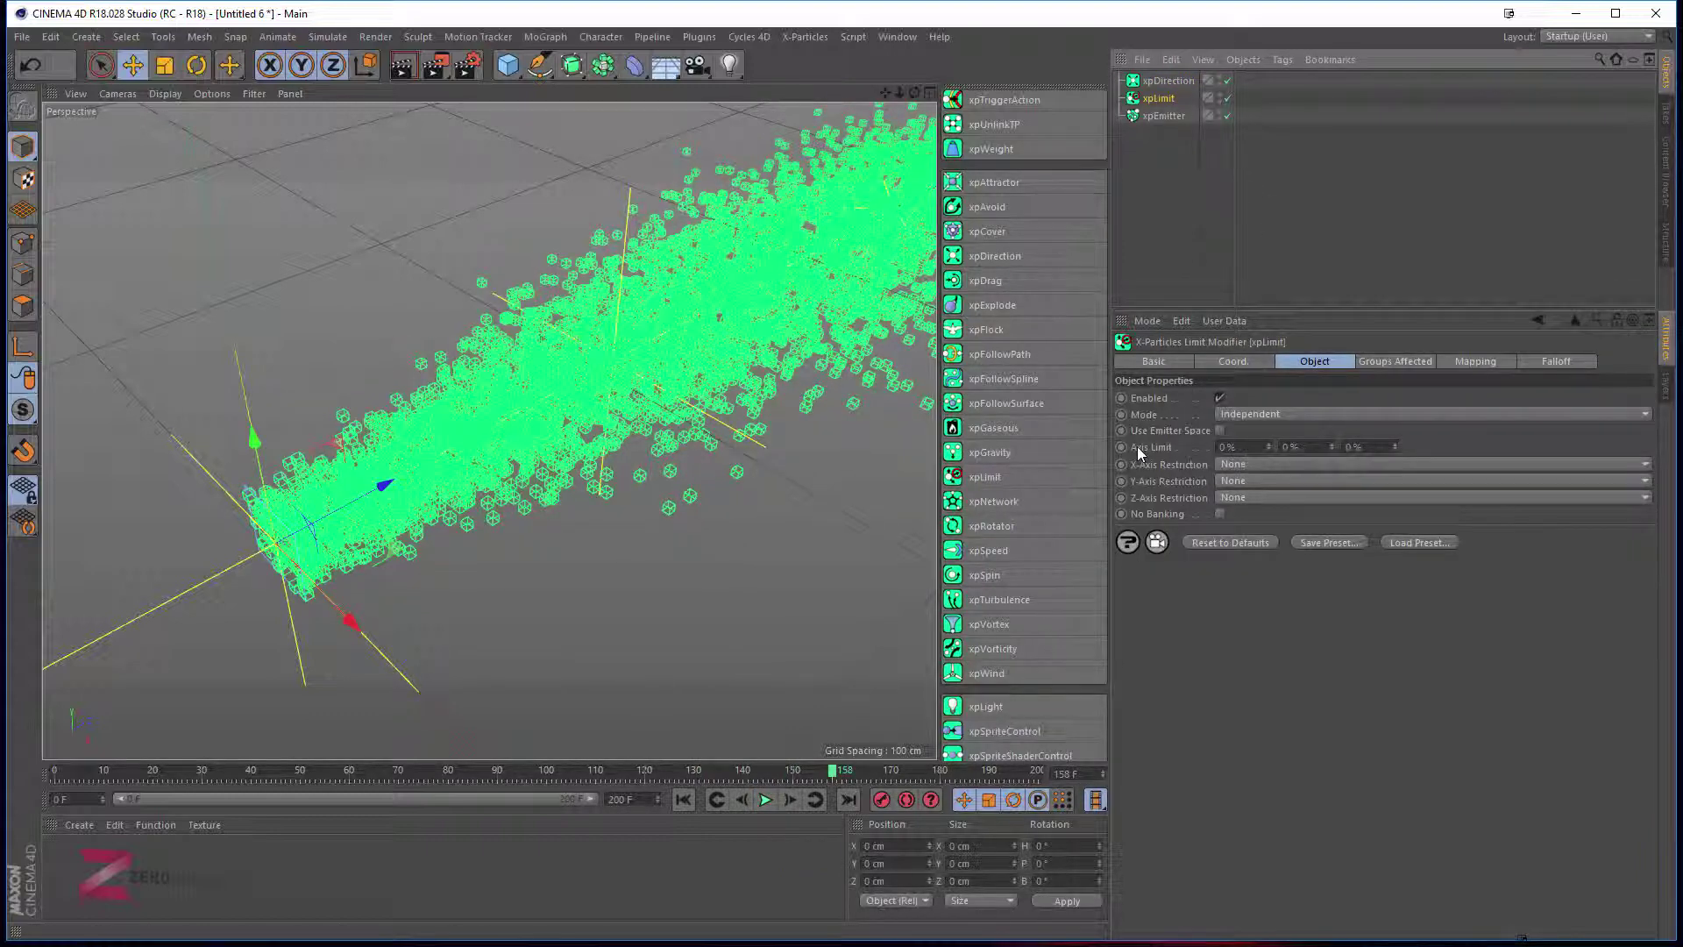
{"action": "left_click_drag", "start_coordinate": [1268, 446], "coordinate": [1289, 442]}
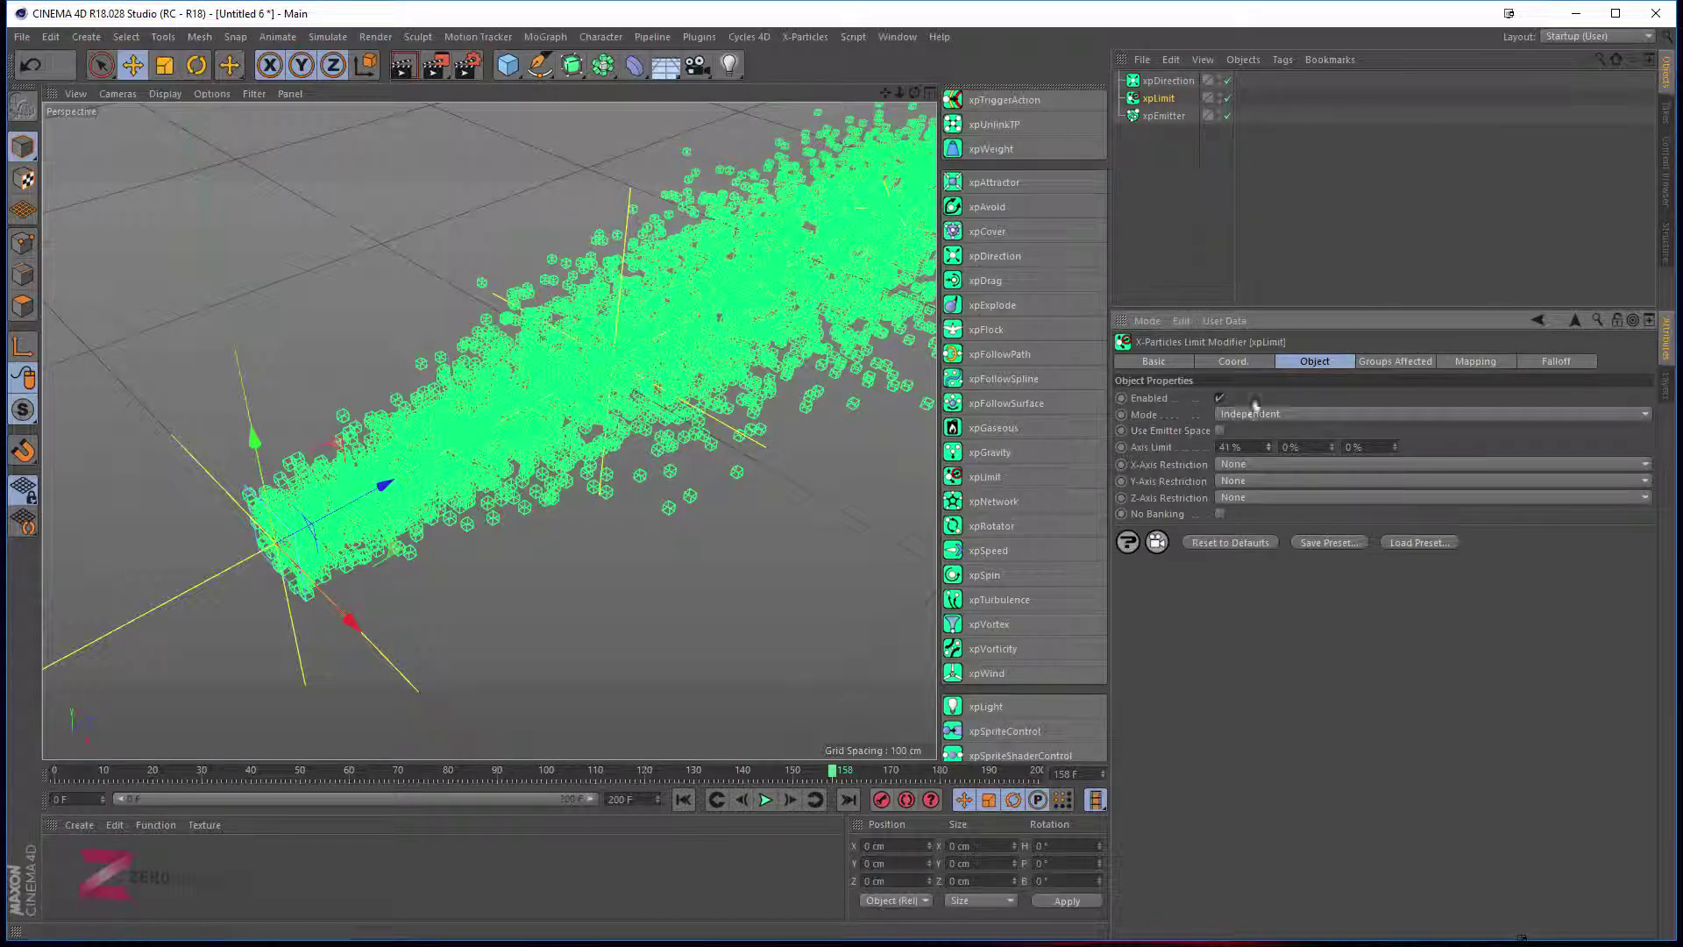
{"action": "left_click_drag", "start_coordinate": [1275, 428], "coordinate": [1282, 441]}
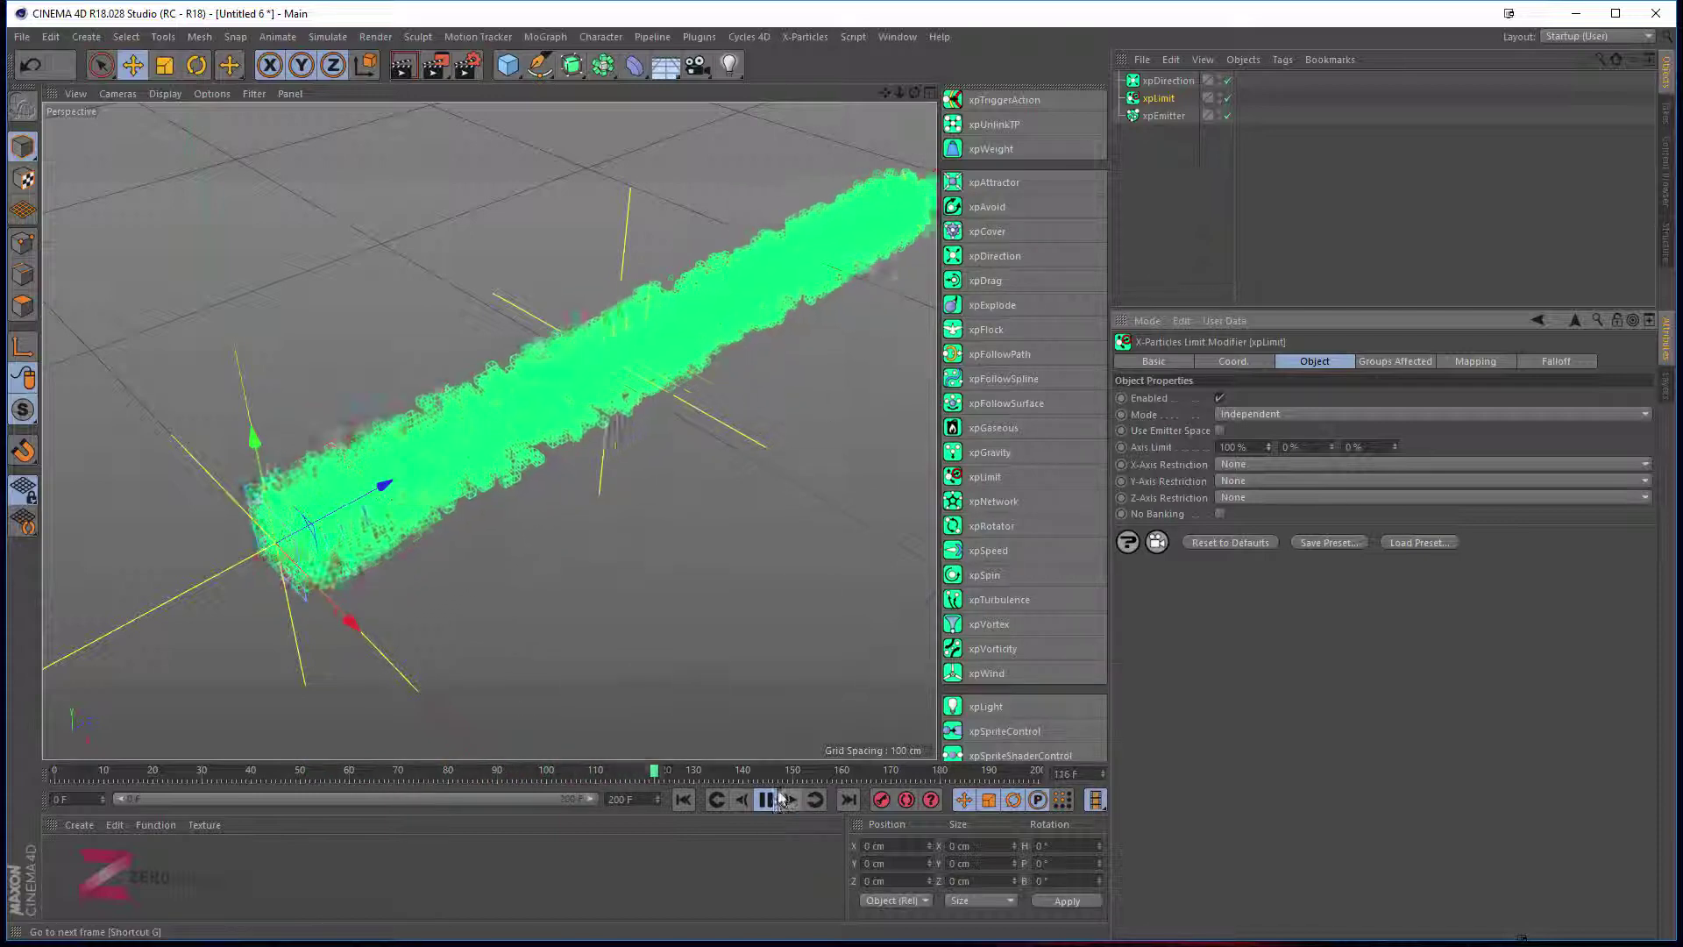
{"action": "left_click", "coordinate": [764, 799]}
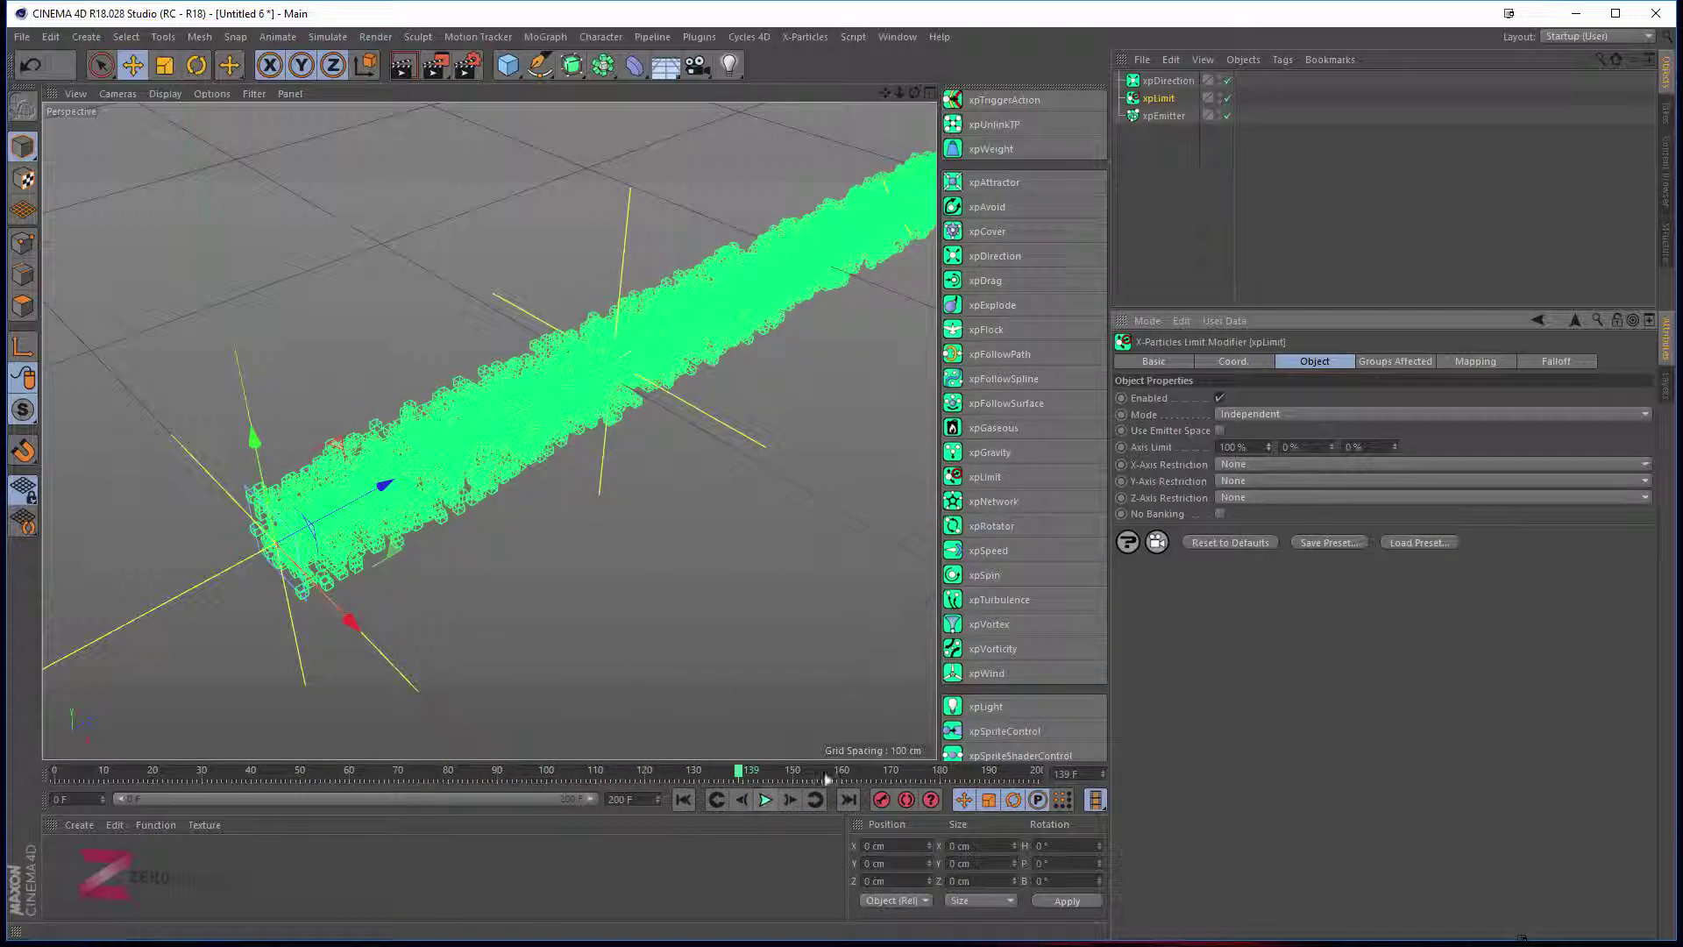
Set the xpDirection modifier's heading to about -85° and acuteness of turn to 8%, and replay the simulation from the first frame.
{"action": "left_click", "coordinate": [710, 417]}
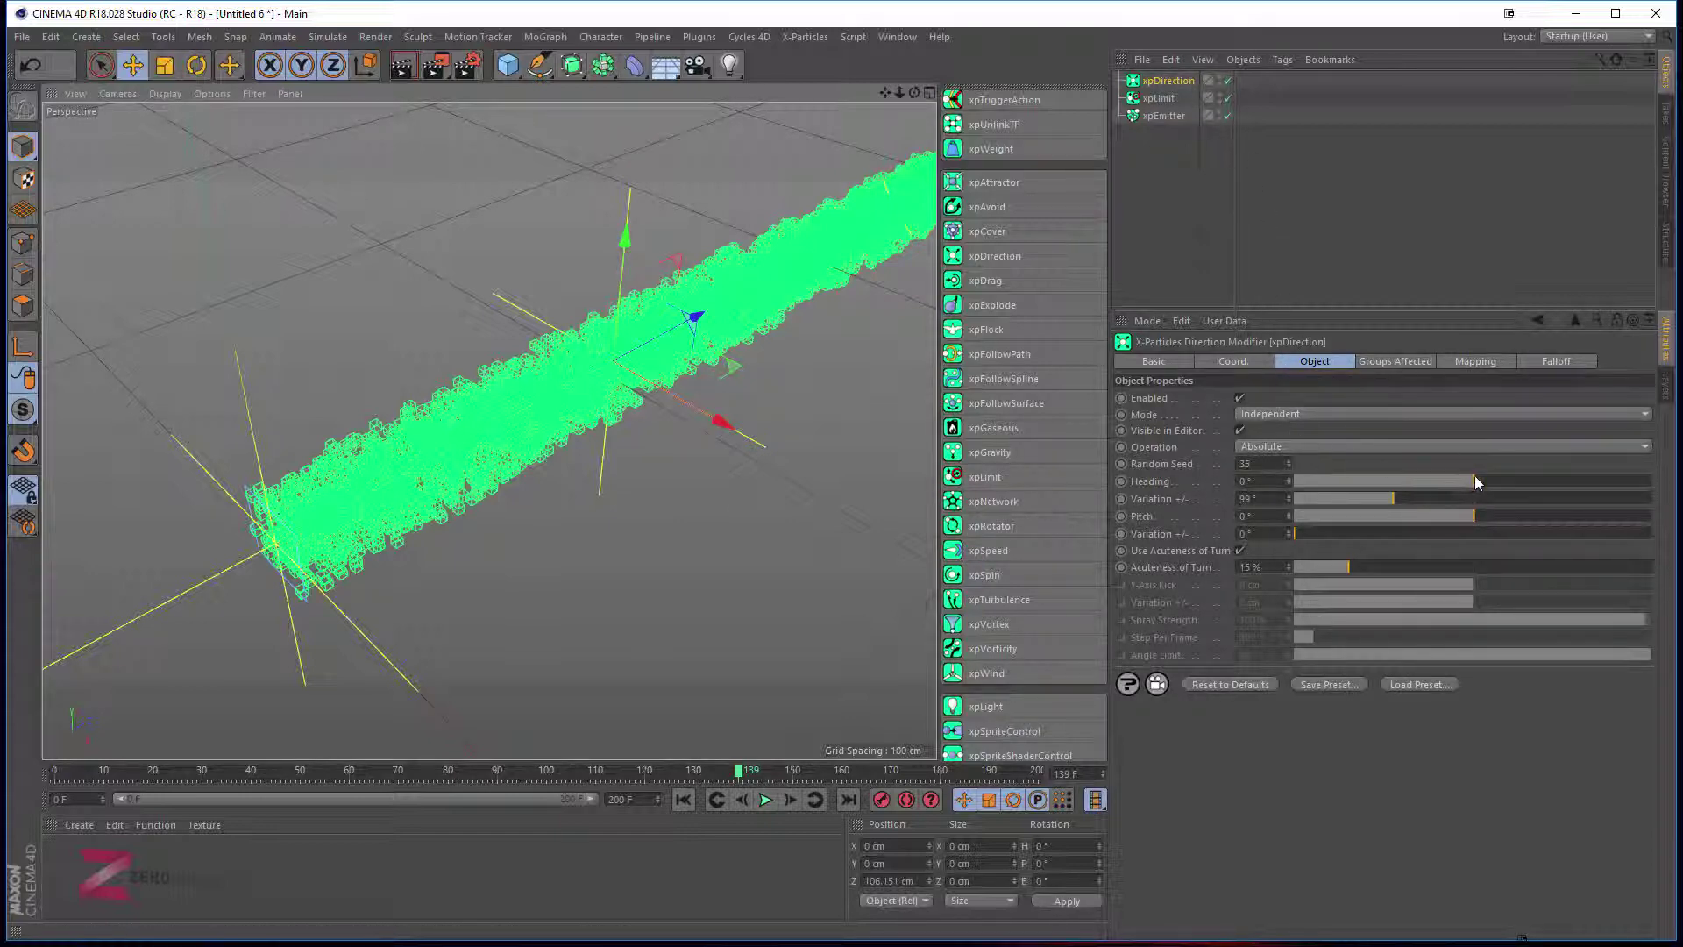
{"action": "left_click_drag", "start_coordinate": [1475, 475], "coordinate": [1449, 472]}
{"action": "middle_click_drag", "start_coordinate": [725, 448], "coordinate": [460, 458], "text": "alt"}
{"action": "scroll", "coordinate": [541, 460], "scroll_direction": "down", "scroll_amount": 2}
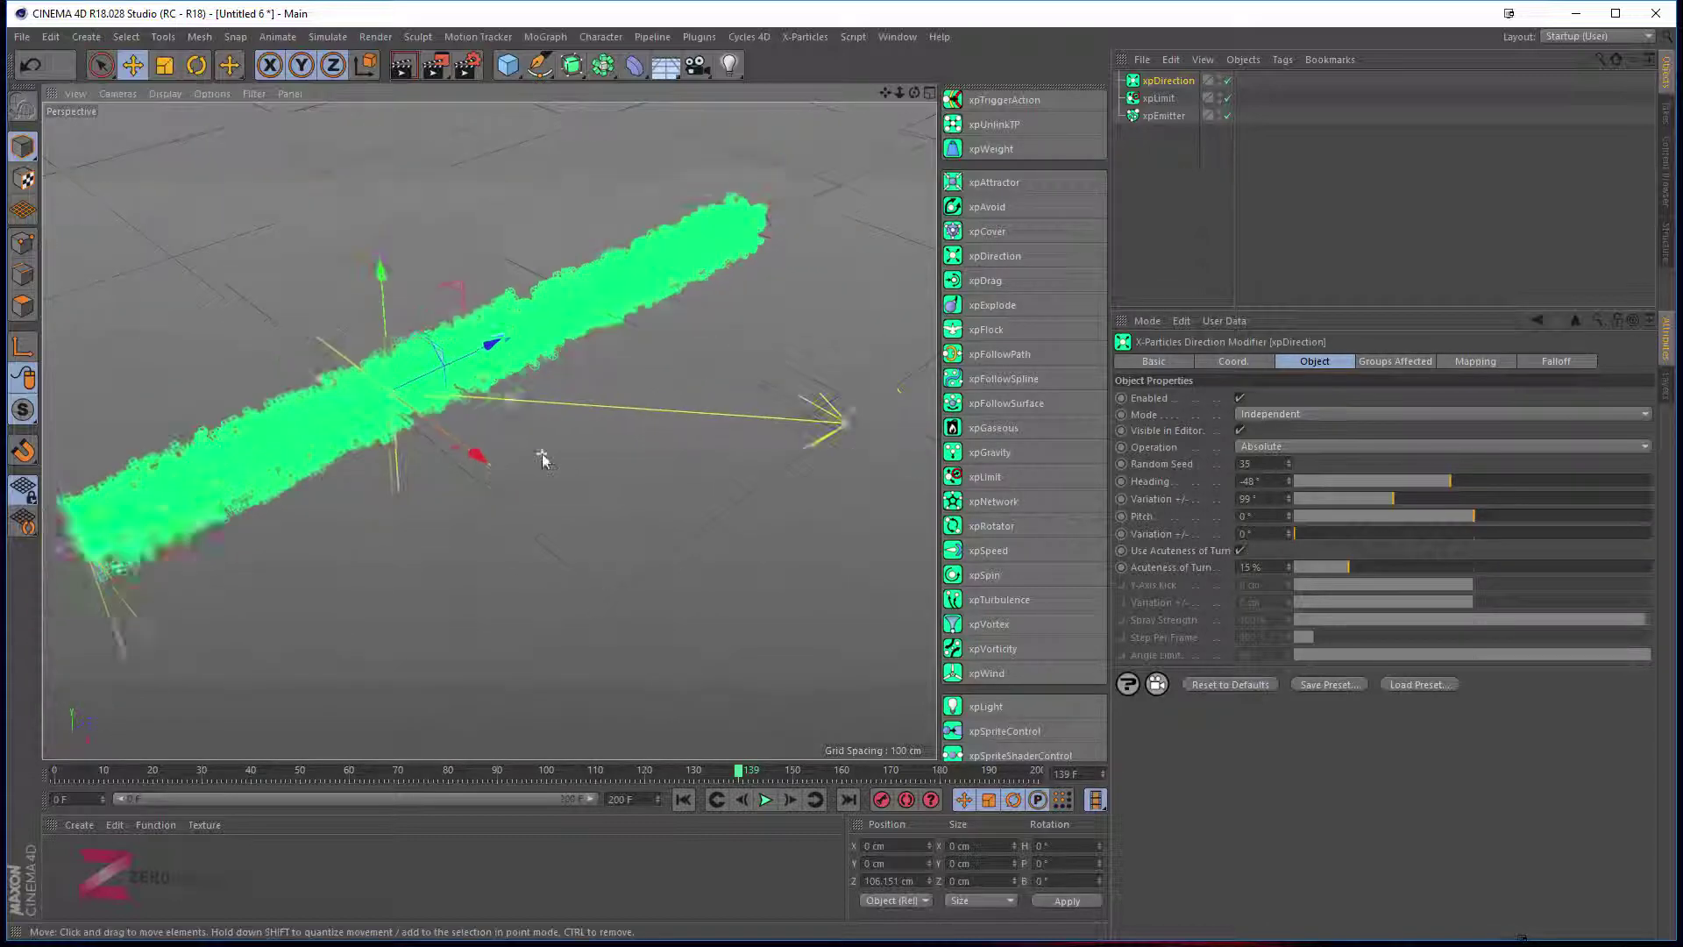
{"action": "scroll", "coordinate": [543, 455], "scroll_direction": "down", "scroll_amount": 2}
{"action": "left_click_drag", "start_coordinate": [1448, 479], "coordinate": [1432, 482]}
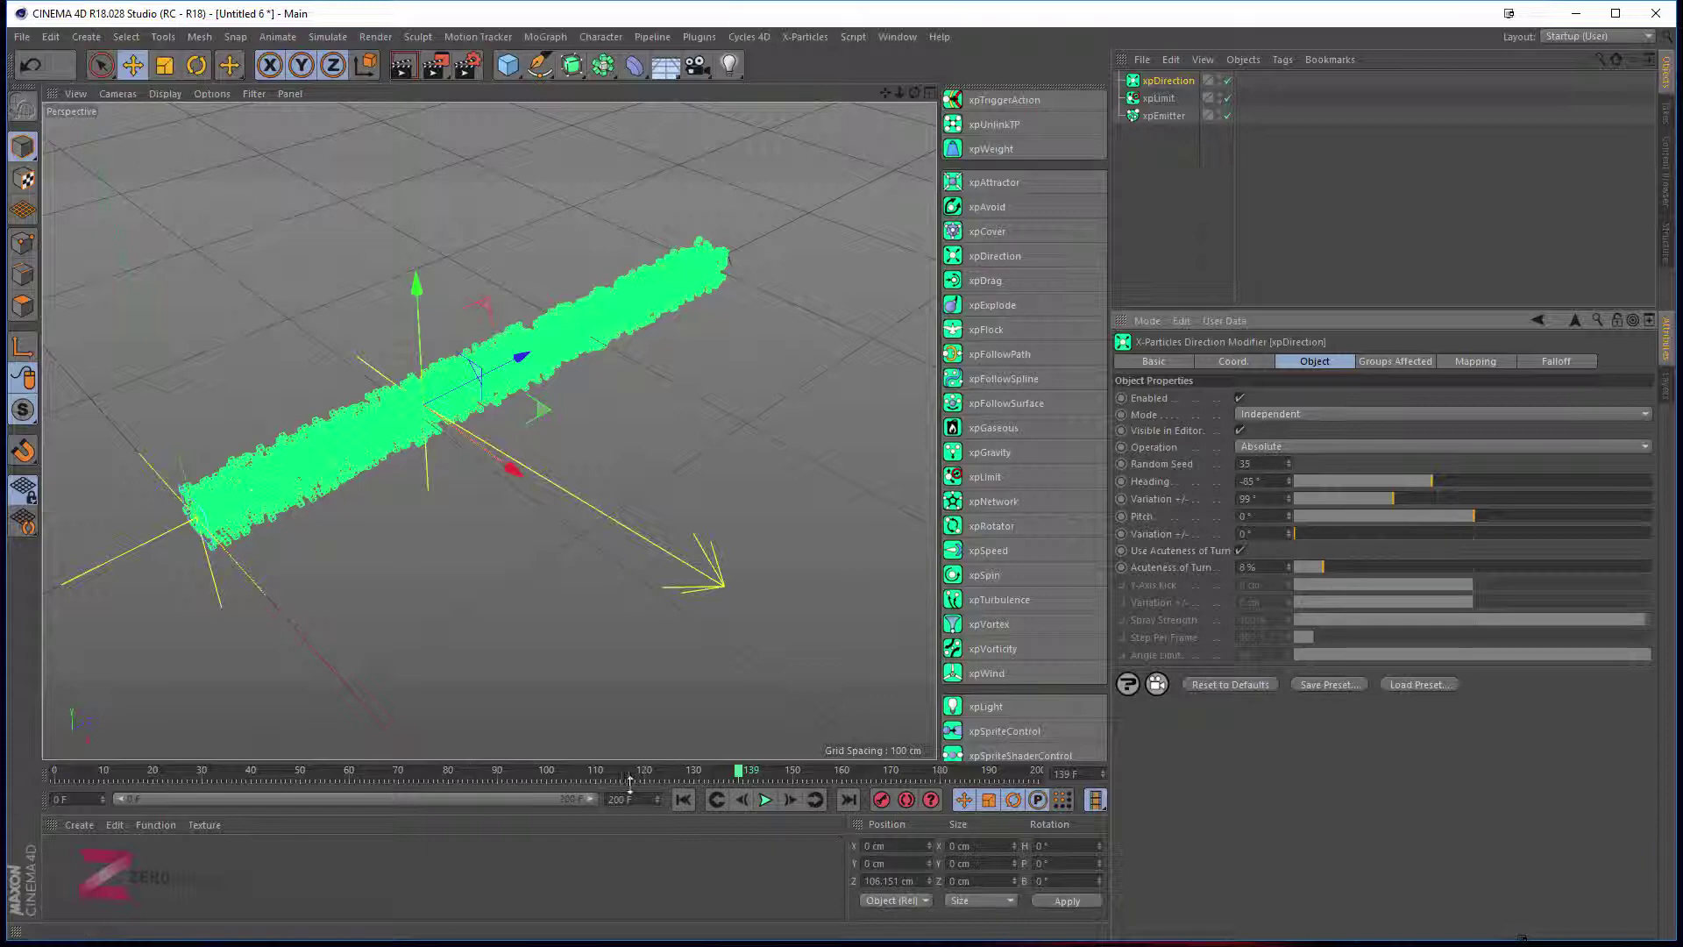
{"action": "left_click", "coordinate": [684, 801]}
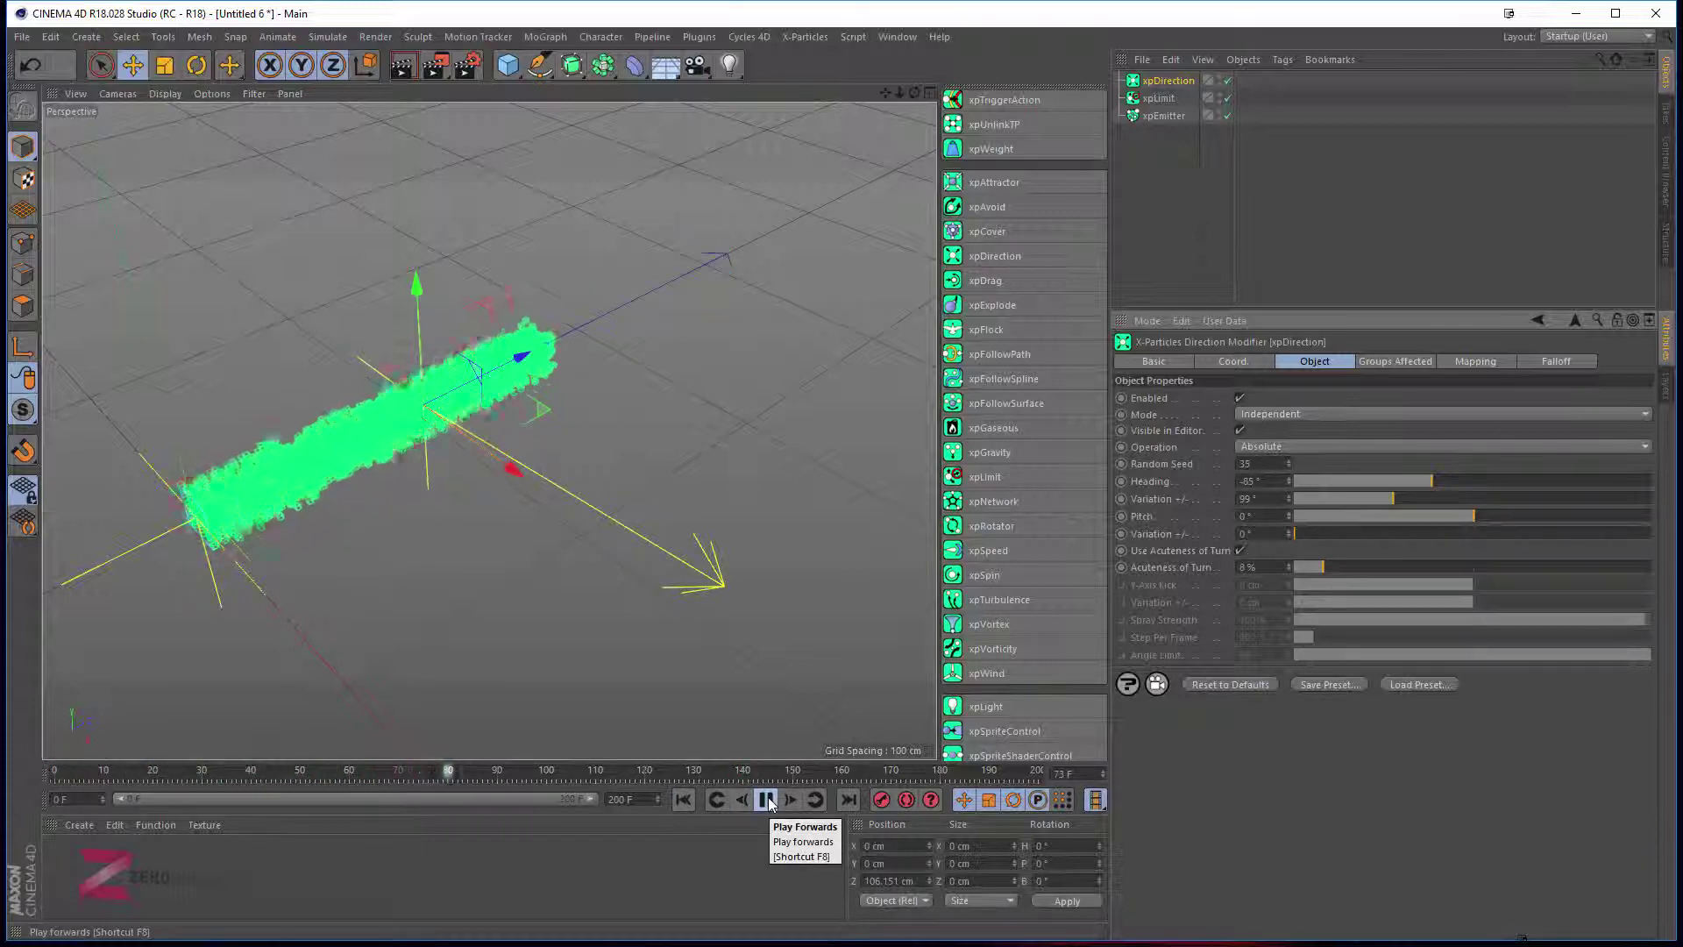
{"action": "left_click", "coordinate": [767, 800]}
Set the xpLimit modifier's X axis limit to 30% and play the simulation, checking the stream from above.
{"action": "left_click", "coordinate": [1159, 99]}
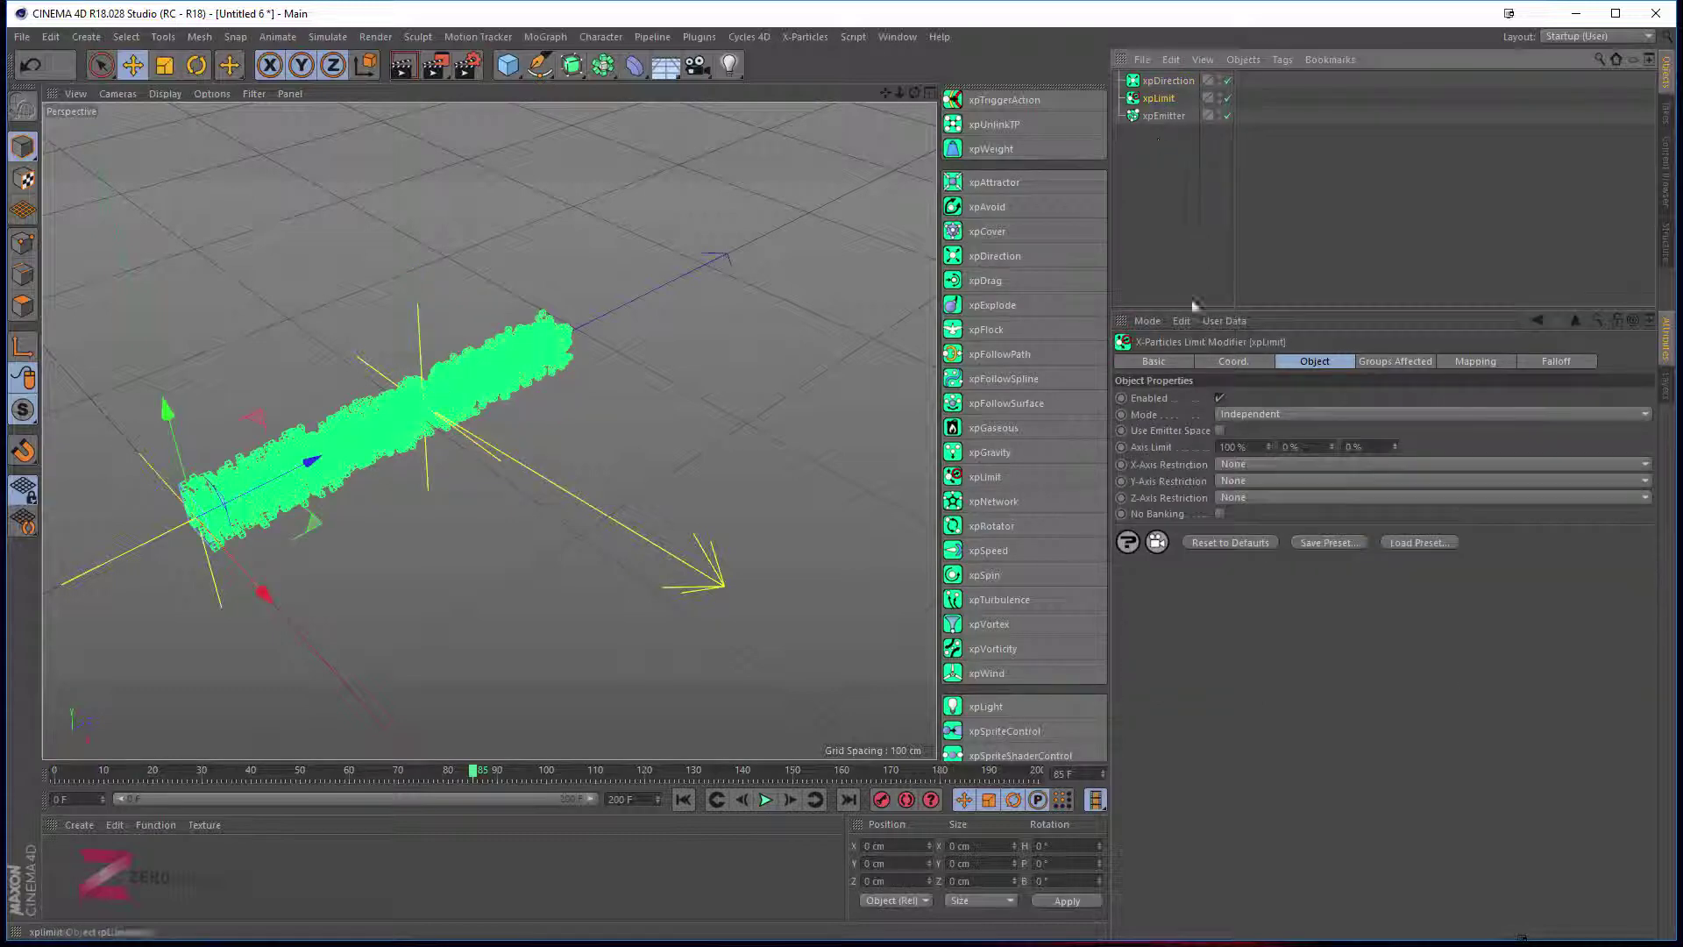
{"action": "left_click", "coordinate": [1230, 447]}
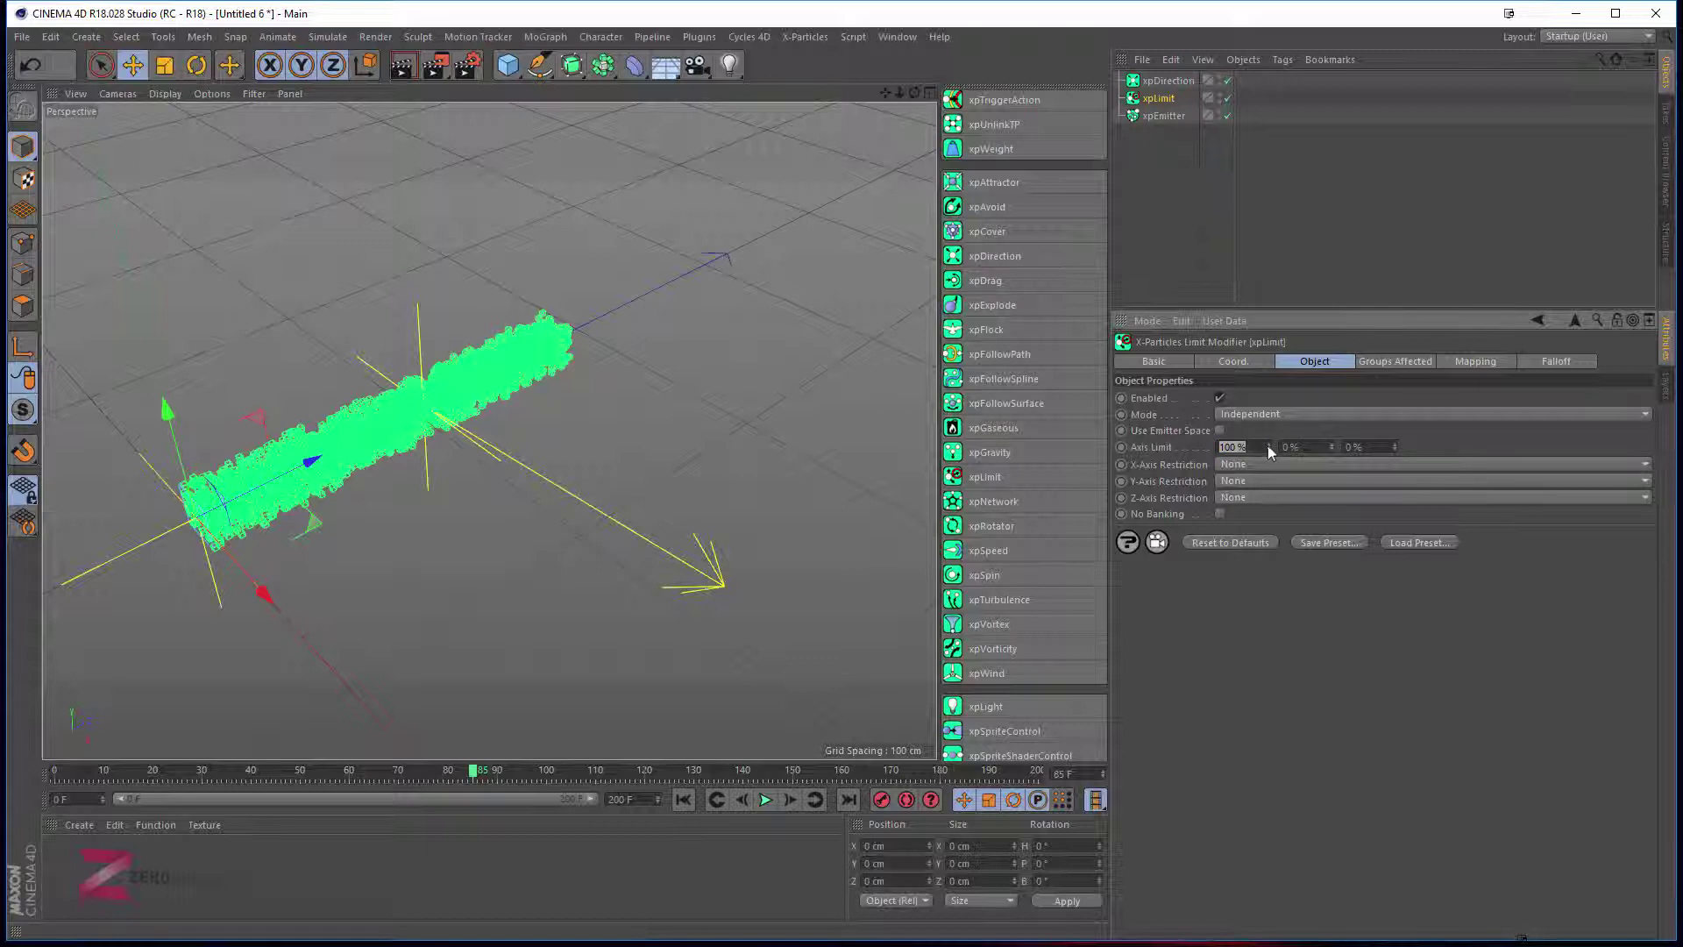
{"action": "left_click_drag", "start_coordinate": [1269, 444], "coordinate": [1269, 450]}
{"action": "left_click", "coordinate": [767, 800]}
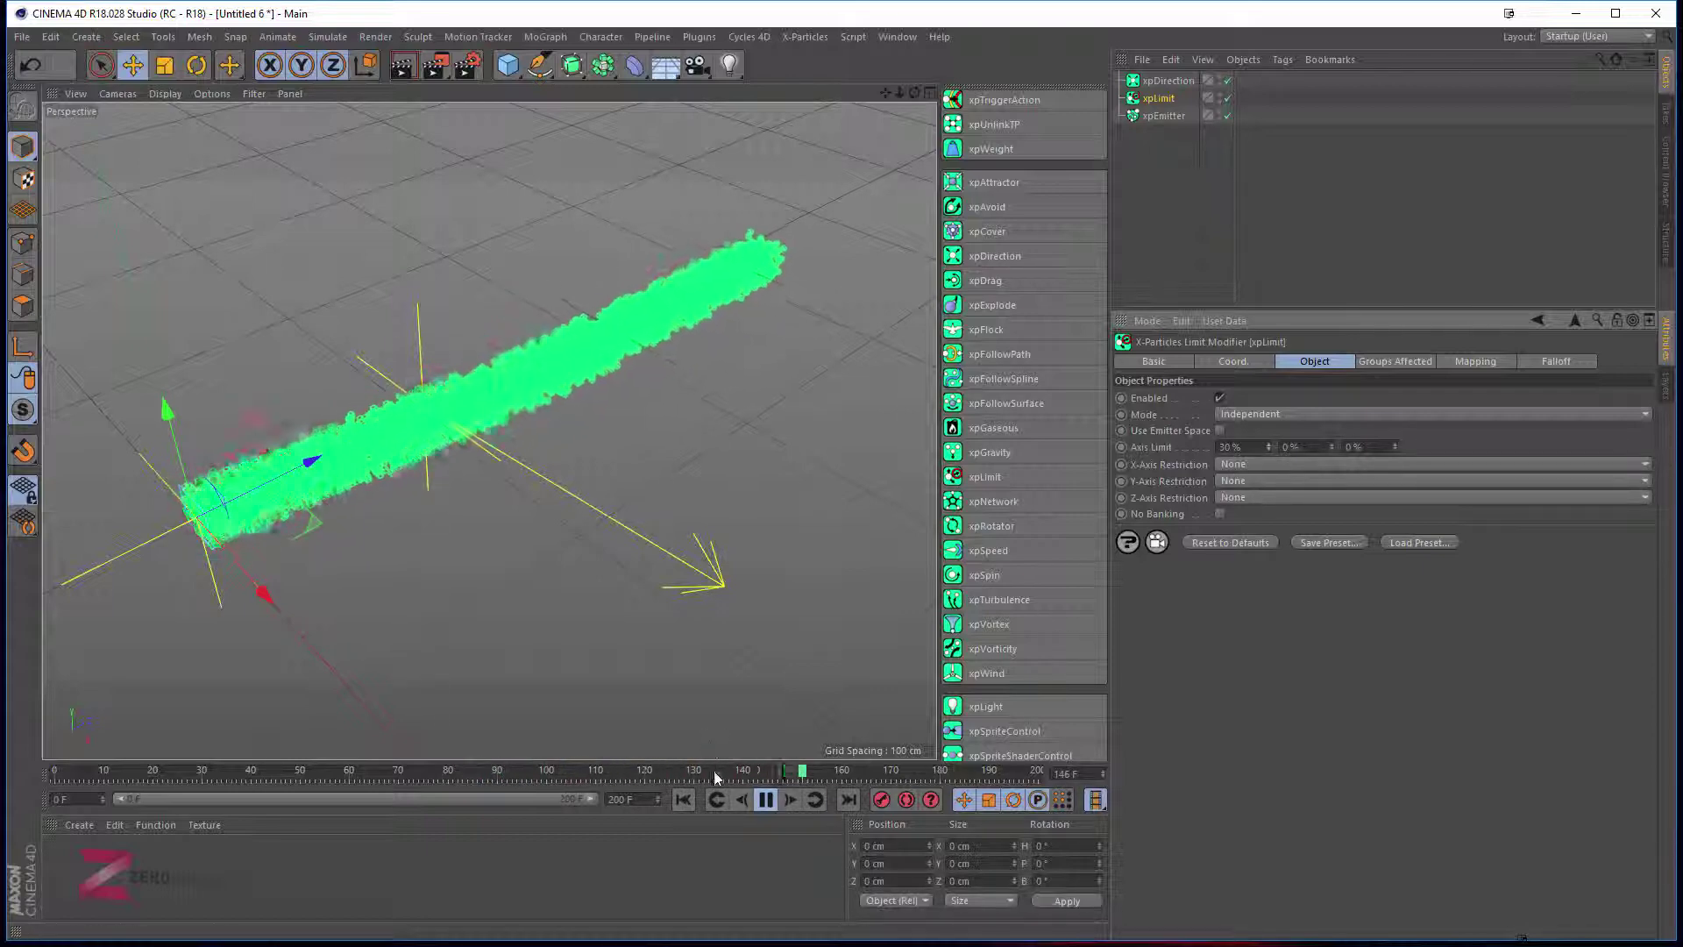
{"action": "left_click_drag", "start_coordinate": [522, 469], "coordinate": [571, 594], "text": "alt"}
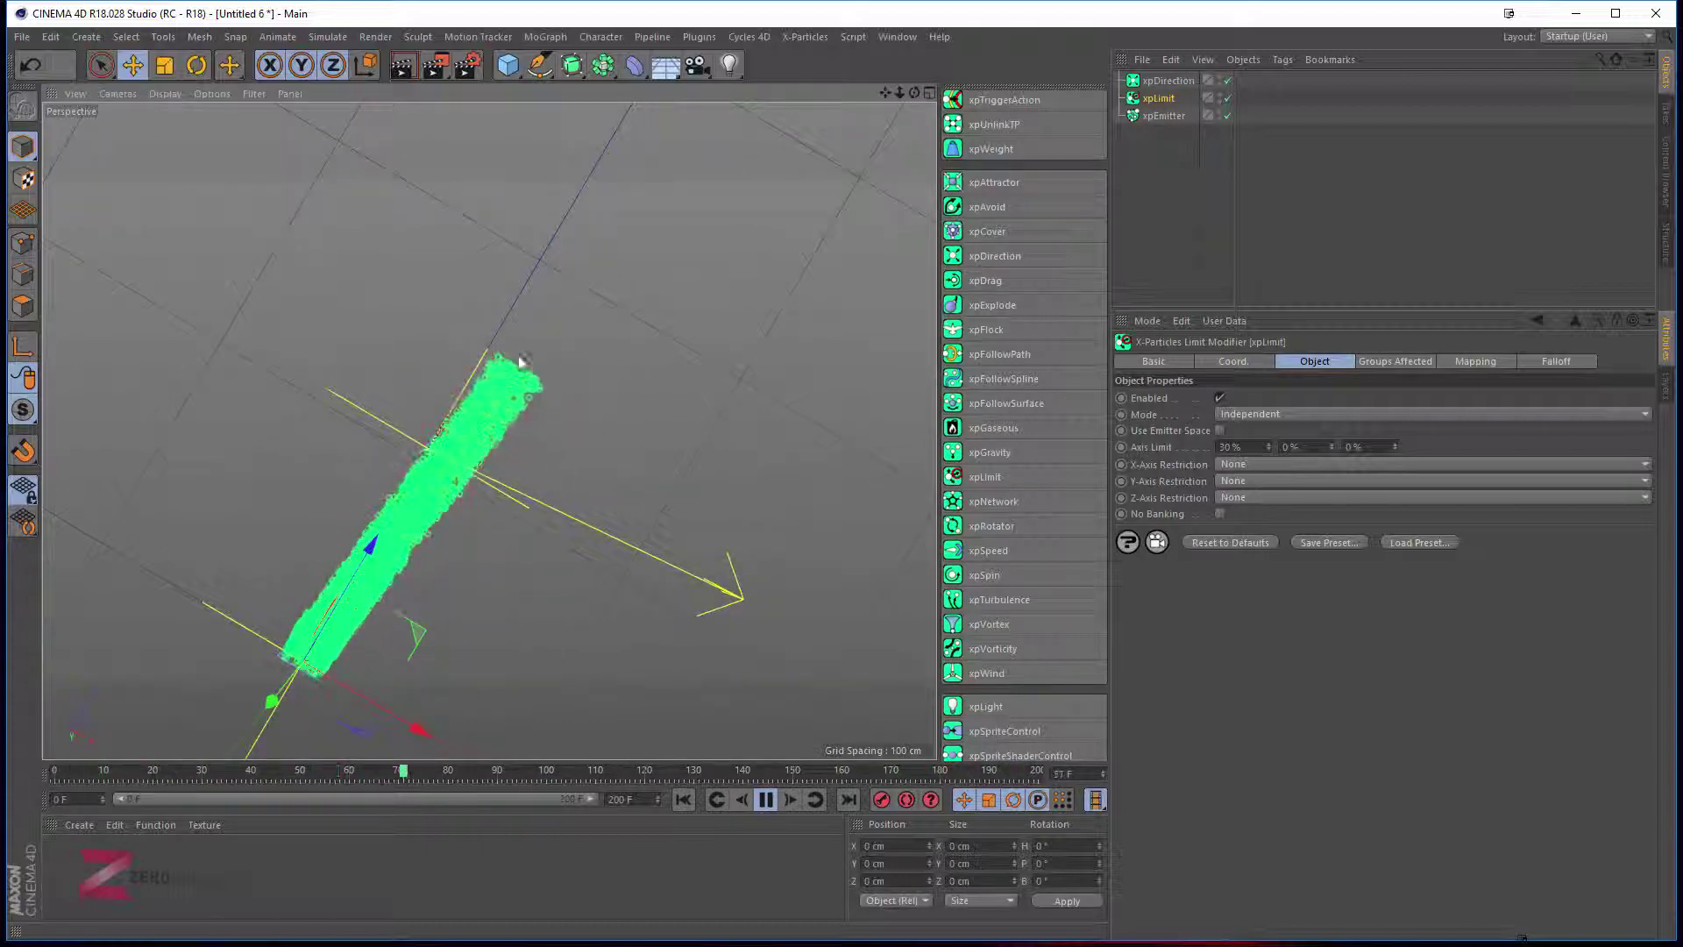
{"action": "left_click", "coordinate": [766, 799]}
{"action": "mouse_move", "coordinate": [650, 594]}
{"action": "left_mouse_down", "text": "alt"}
{"action": "mouse_move", "coordinate": [559, 477]}
{"action": "mouse_move", "coordinate": [619, 439]}
{"action": "mouse_move", "coordinate": [717, 419]}
{"action": "mouse_move", "coordinate": [709, 386]}
{"action": "mouse_move", "coordinate": [642, 400]}
{"action": "mouse_move", "coordinate": [653, 417]}
{"action": "left_mouse_up", "text": "alt"}
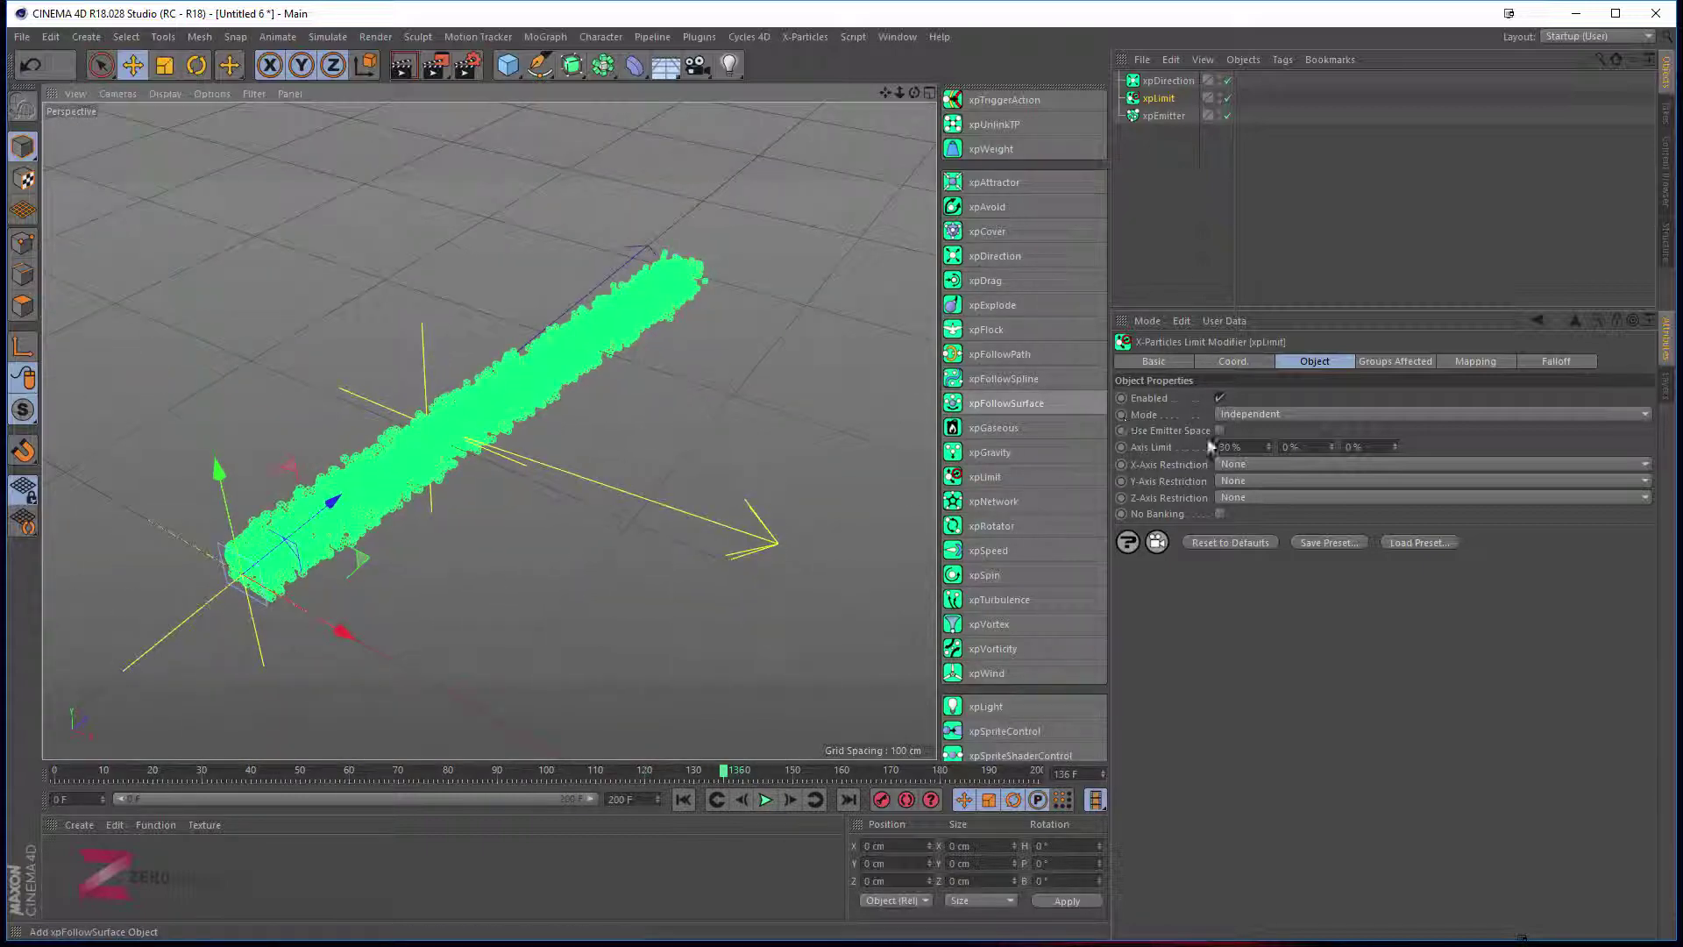
Set the xpLimit's X axis limit to 13%, enable Use Emitter Space and play the simulation.
{"action": "left_click_drag", "start_coordinate": [1268, 447], "coordinate": [1268, 460]}
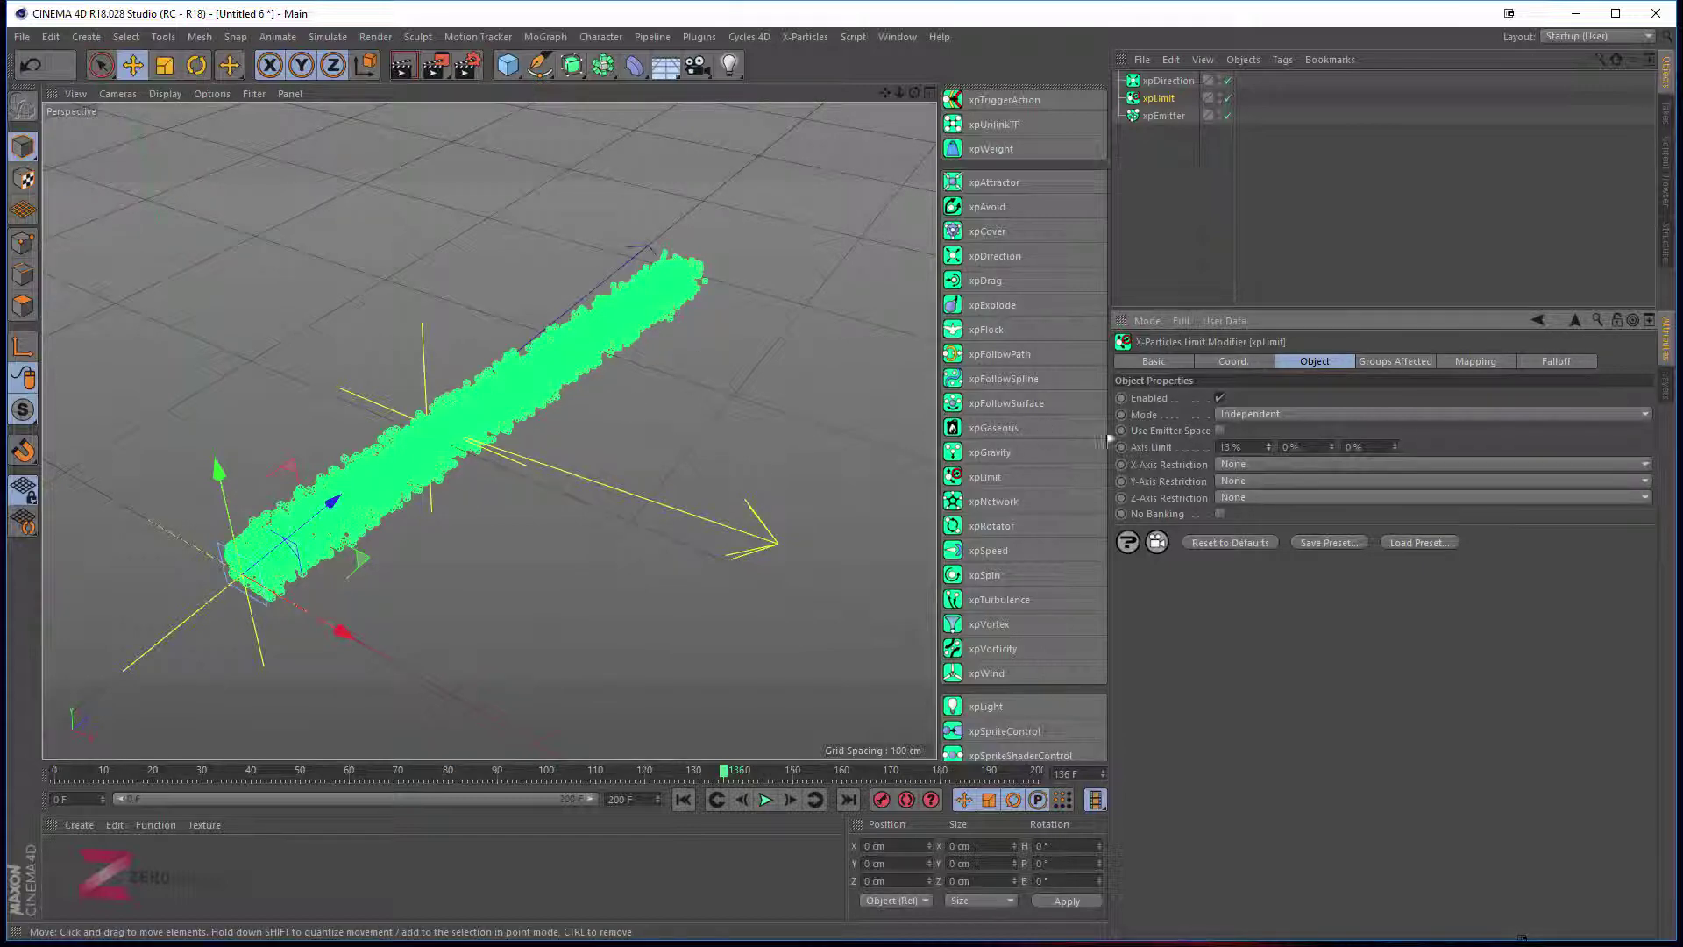
{"action": "left_click", "coordinate": [1220, 431]}
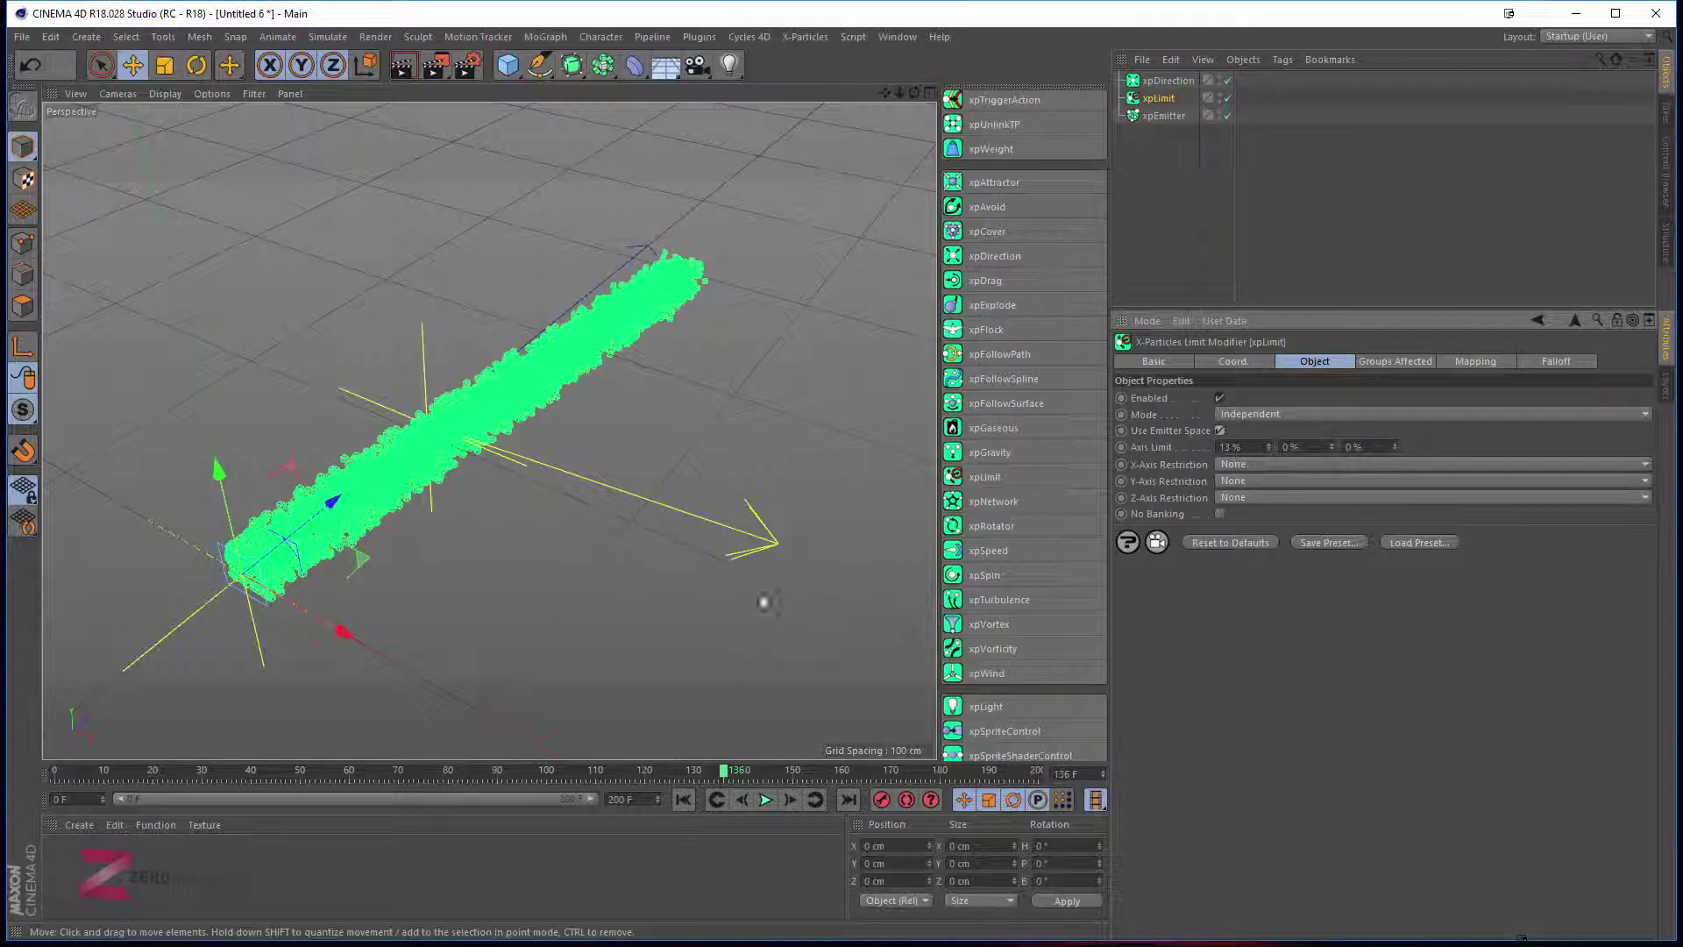
{"action": "left_click", "coordinate": [766, 800]}
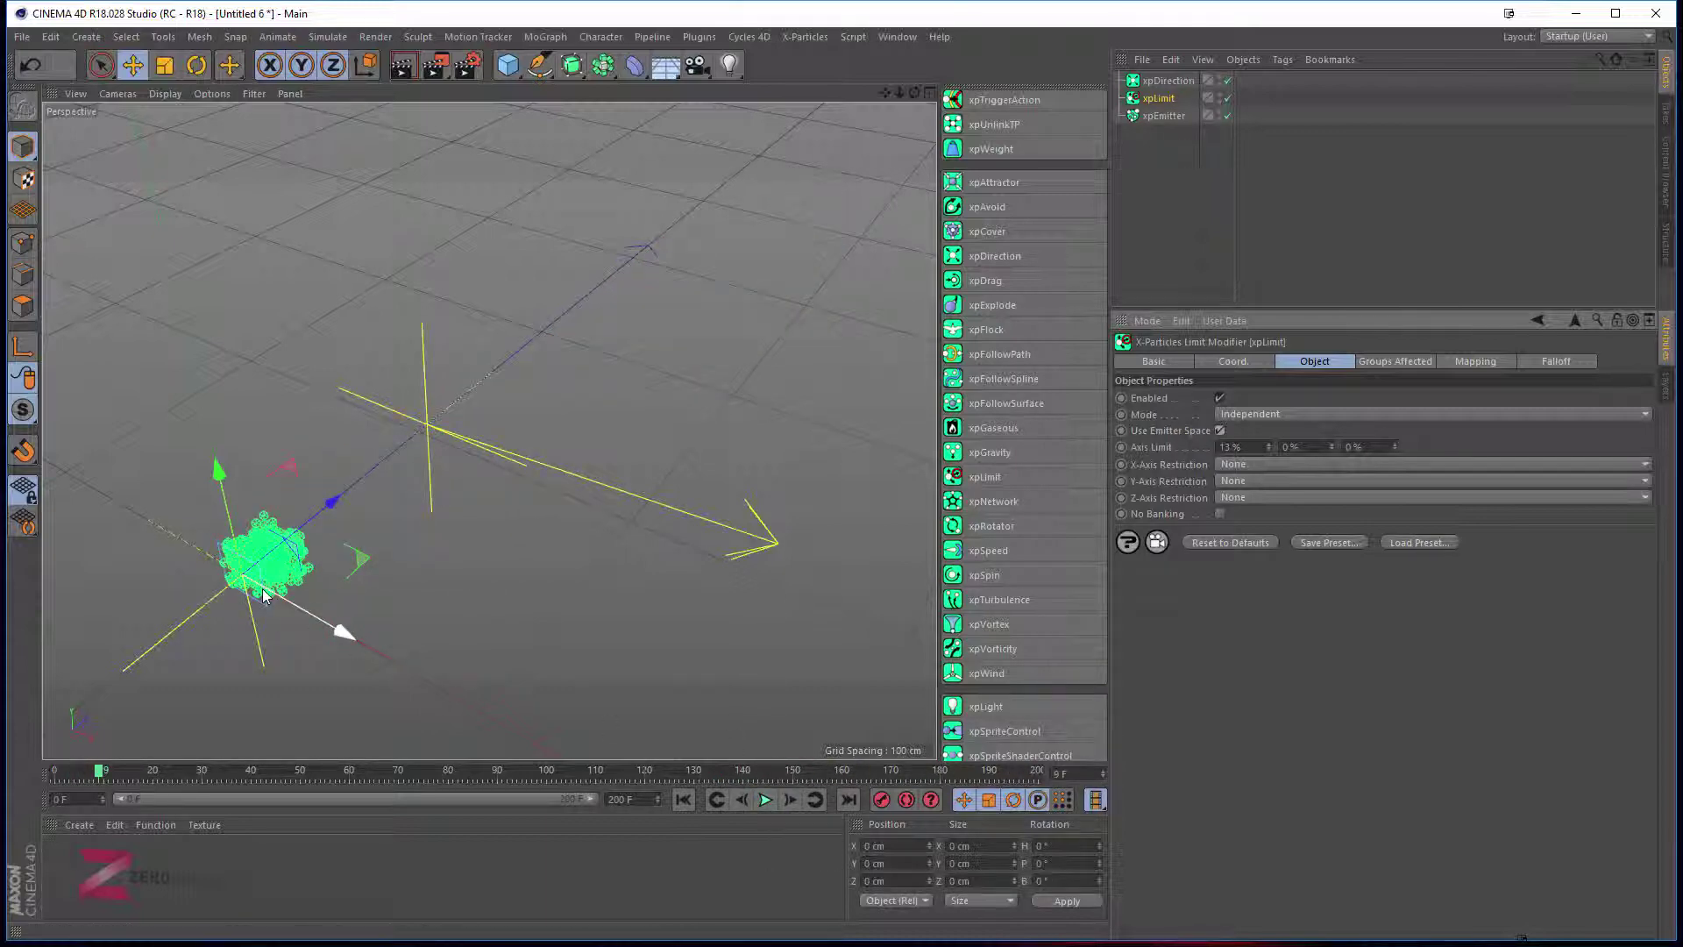
Rotate the xpEmitter's heading to about -69° and replay the simulation from the first frame.
{"action": "left_click", "coordinate": [1171, 125]}
{"action": "key", "text": "e"}
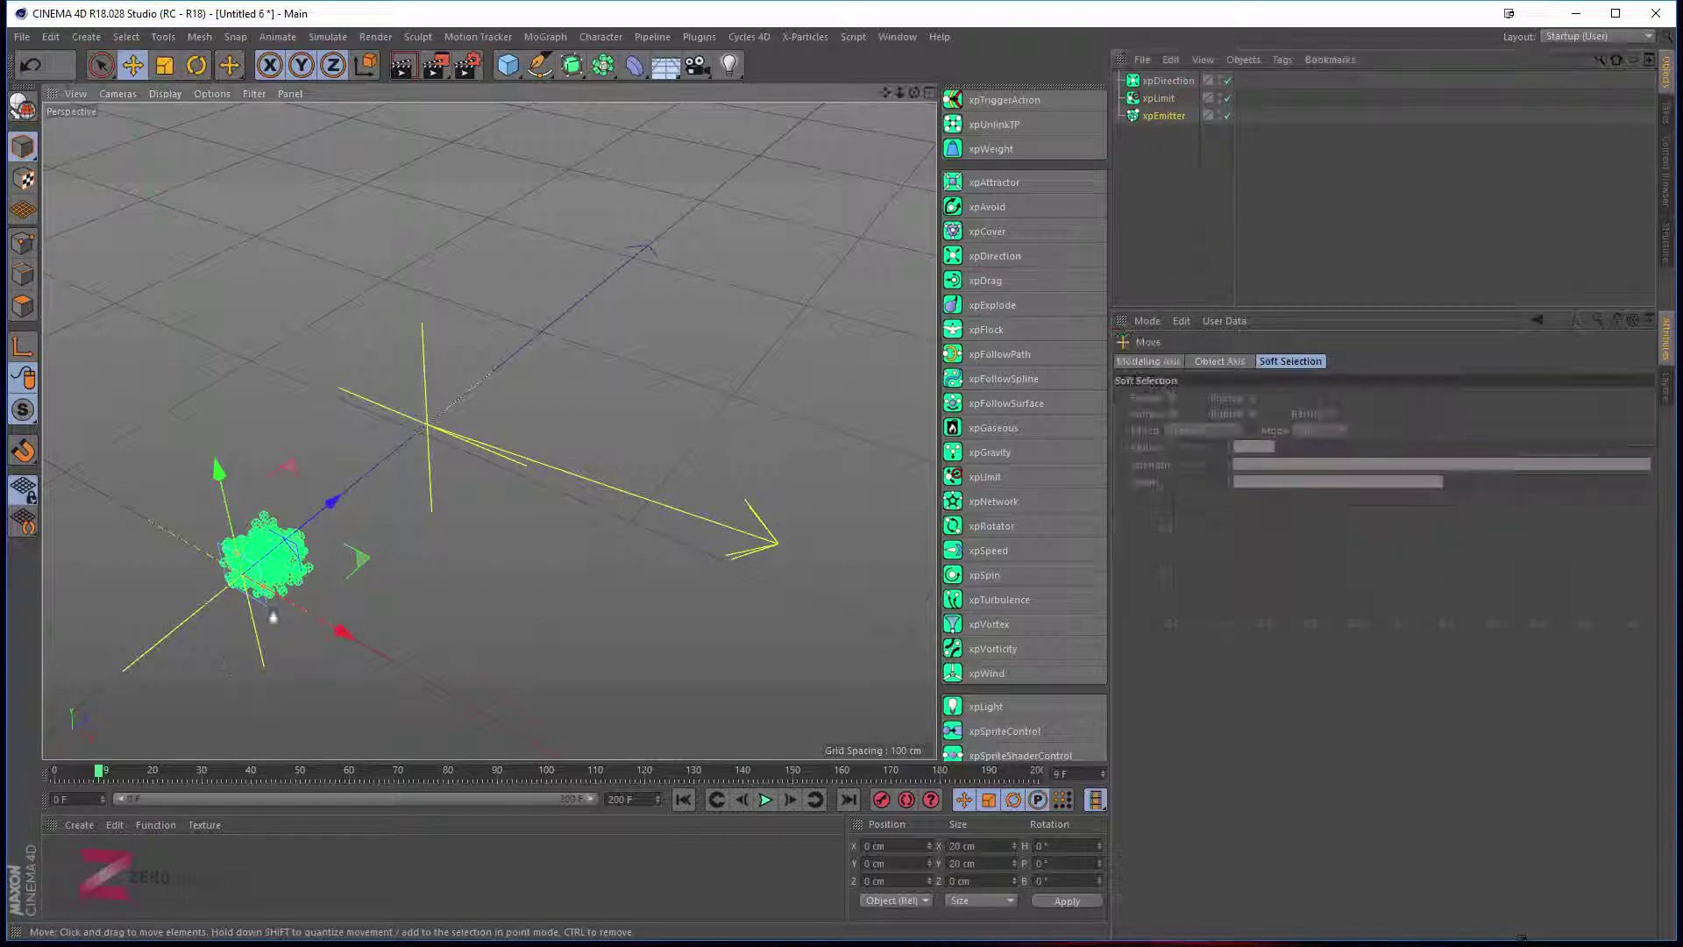
{"action": "key", "text": "r"}
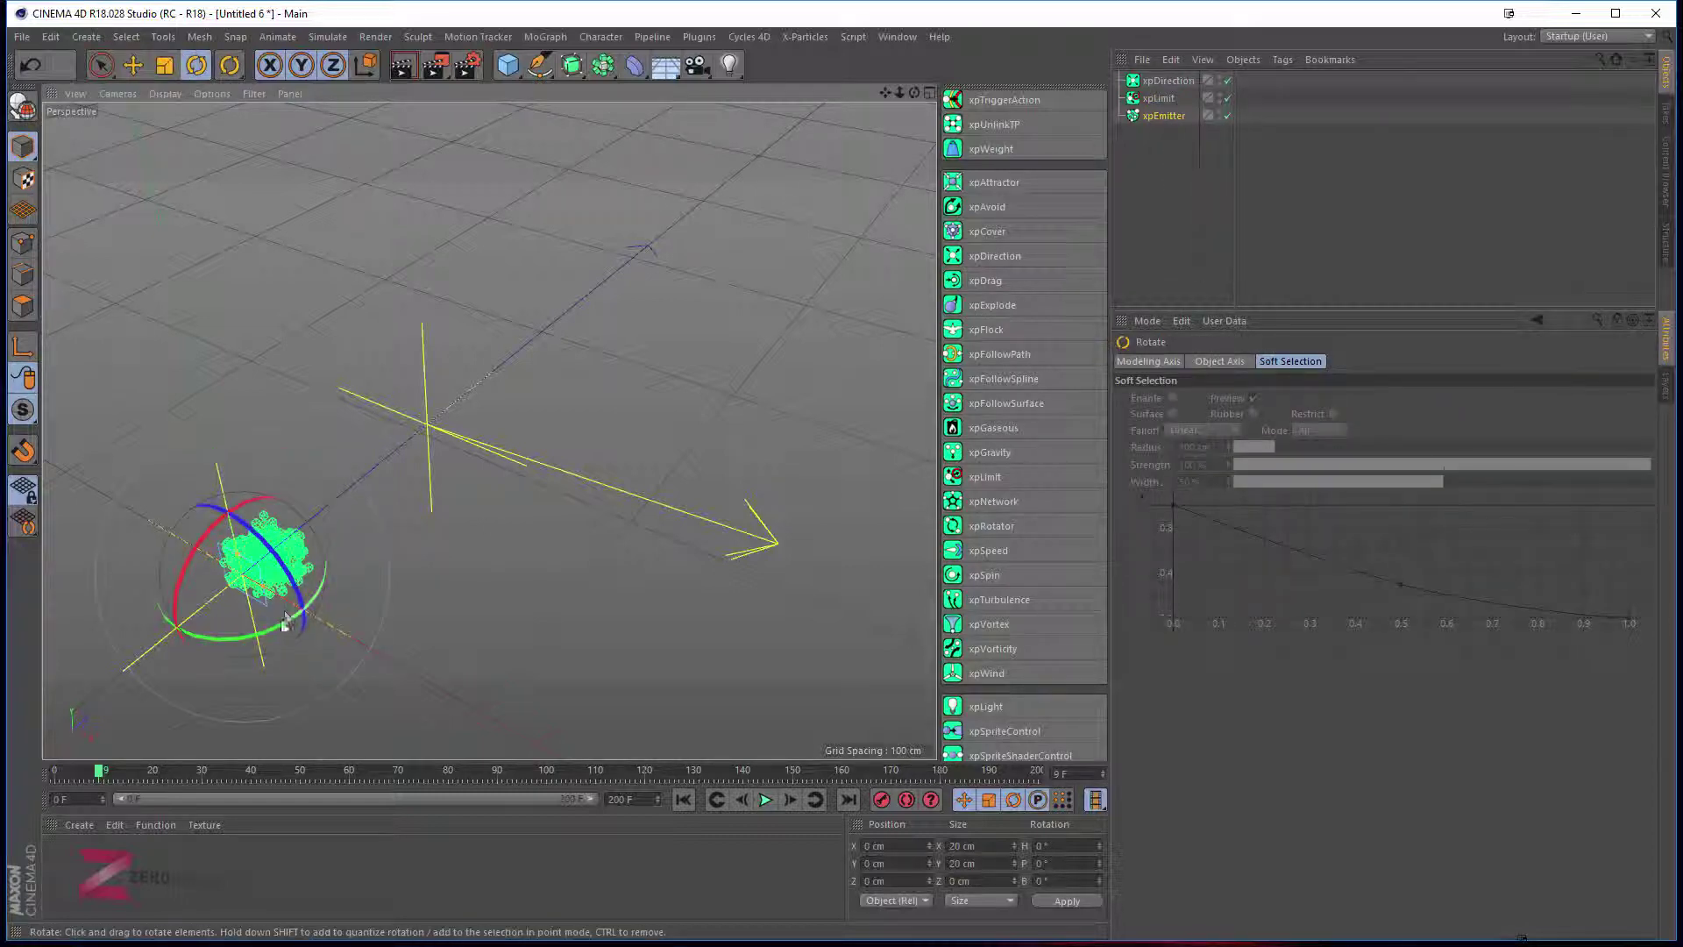
{"action": "left_click_drag", "start_coordinate": [285, 623], "coordinate": [157, 648]}
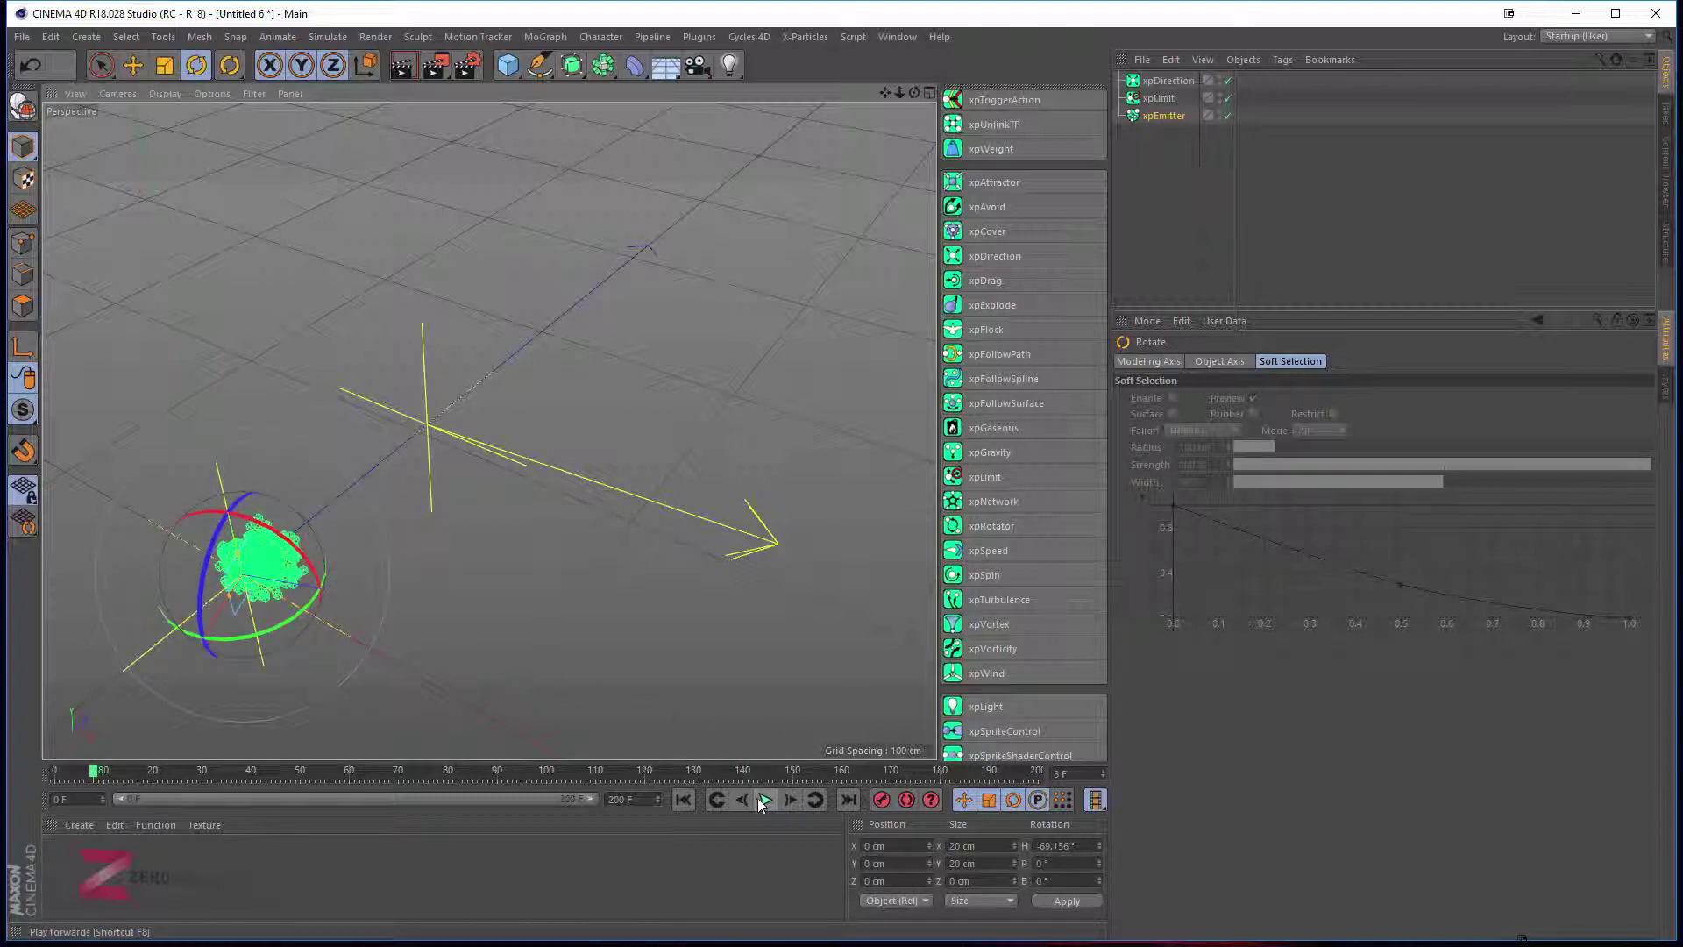
{"action": "left_click", "coordinate": [683, 799]}
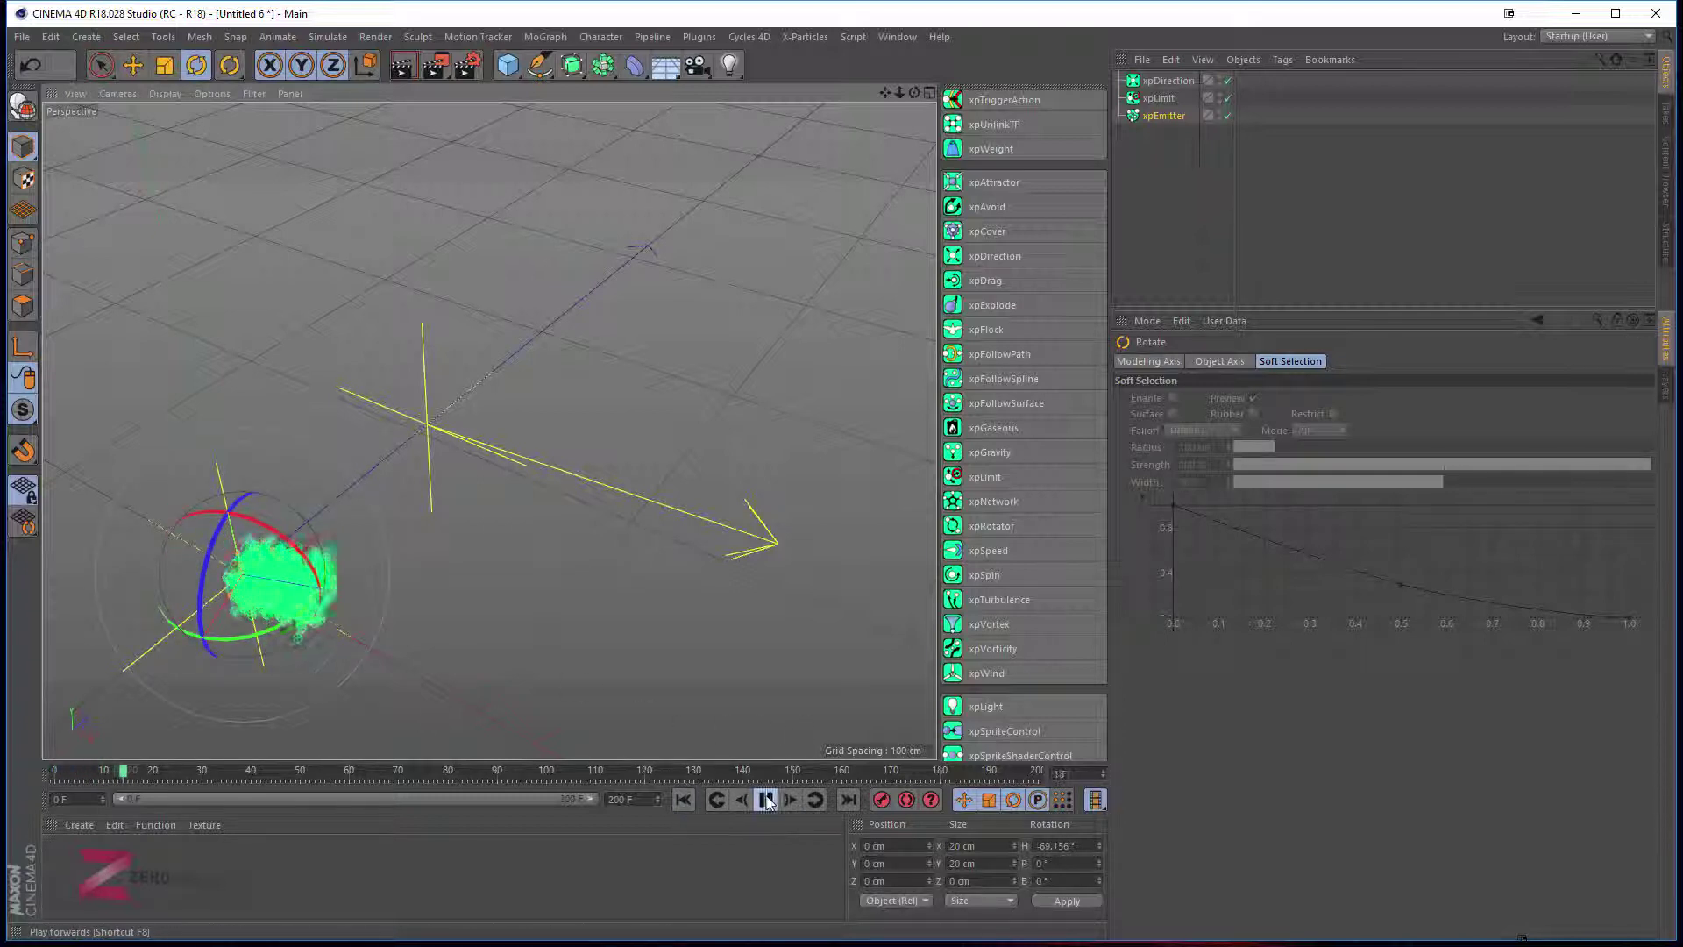
{"action": "scroll", "coordinate": [471, 520], "scroll_direction": "down", "scroll_amount": 2}
{"action": "scroll", "coordinate": [471, 517], "scroll_direction": "down", "scroll_amount": 3}
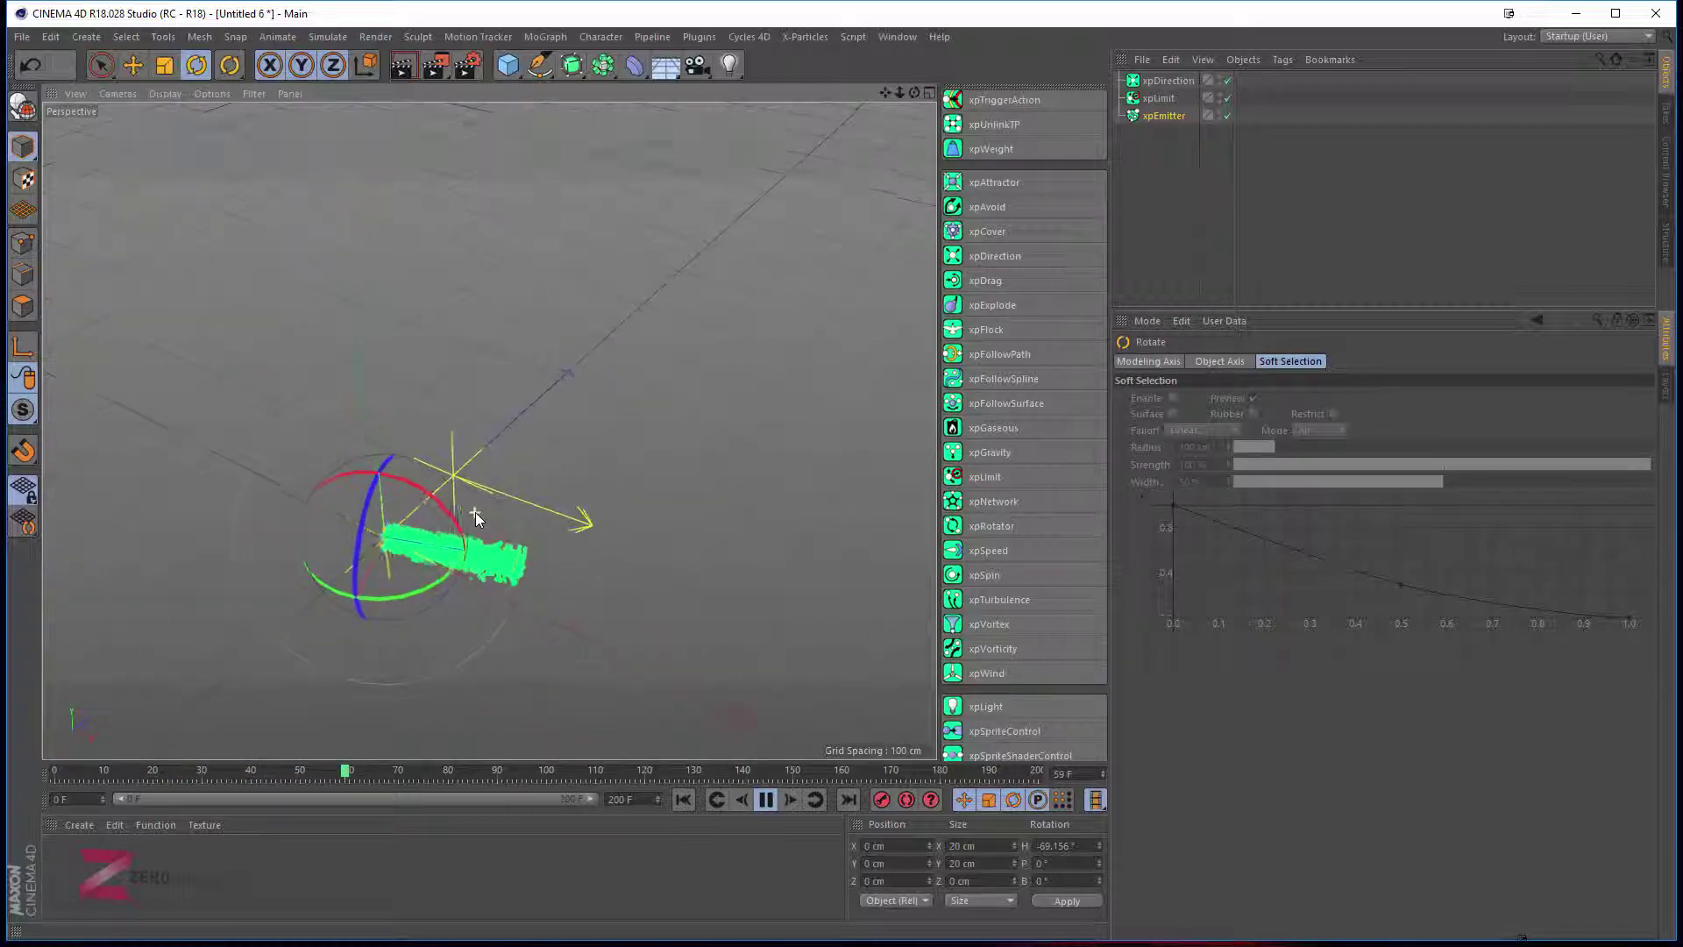
{"action": "left_click_drag", "start_coordinate": [474, 517], "coordinate": [488, 570], "text": "alt"}
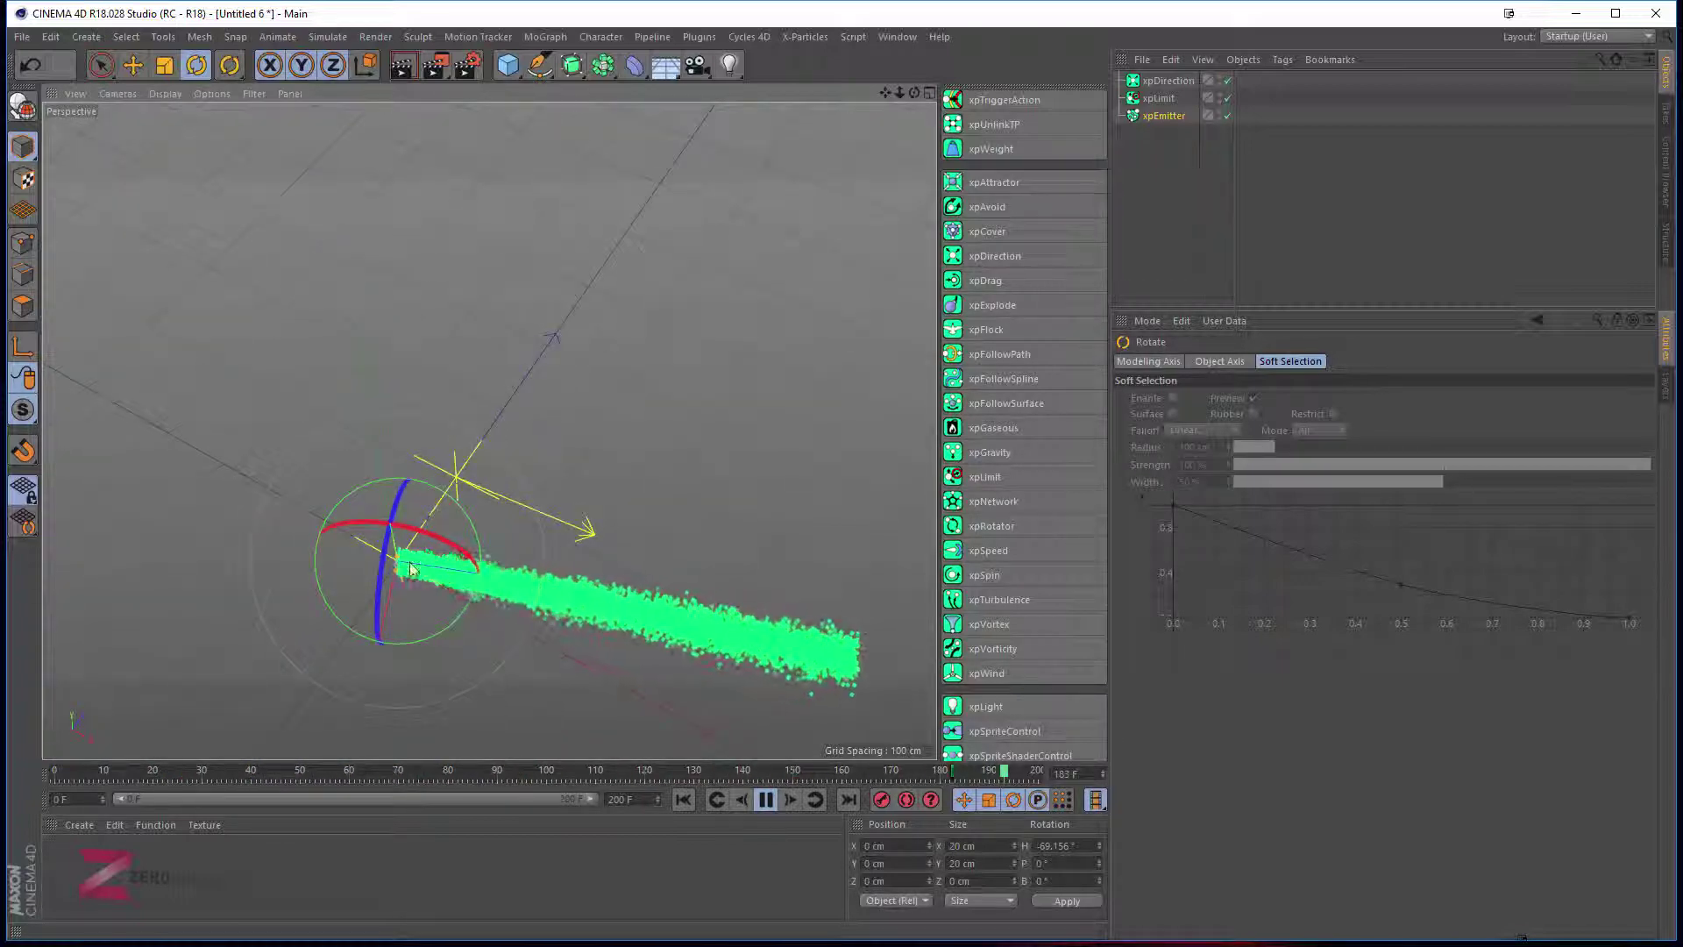
Set the xpLimit's X axis limit to 97% during playback and inspect the rotated emitter's particle stream.
{"action": "left_click", "coordinate": [1165, 99]}
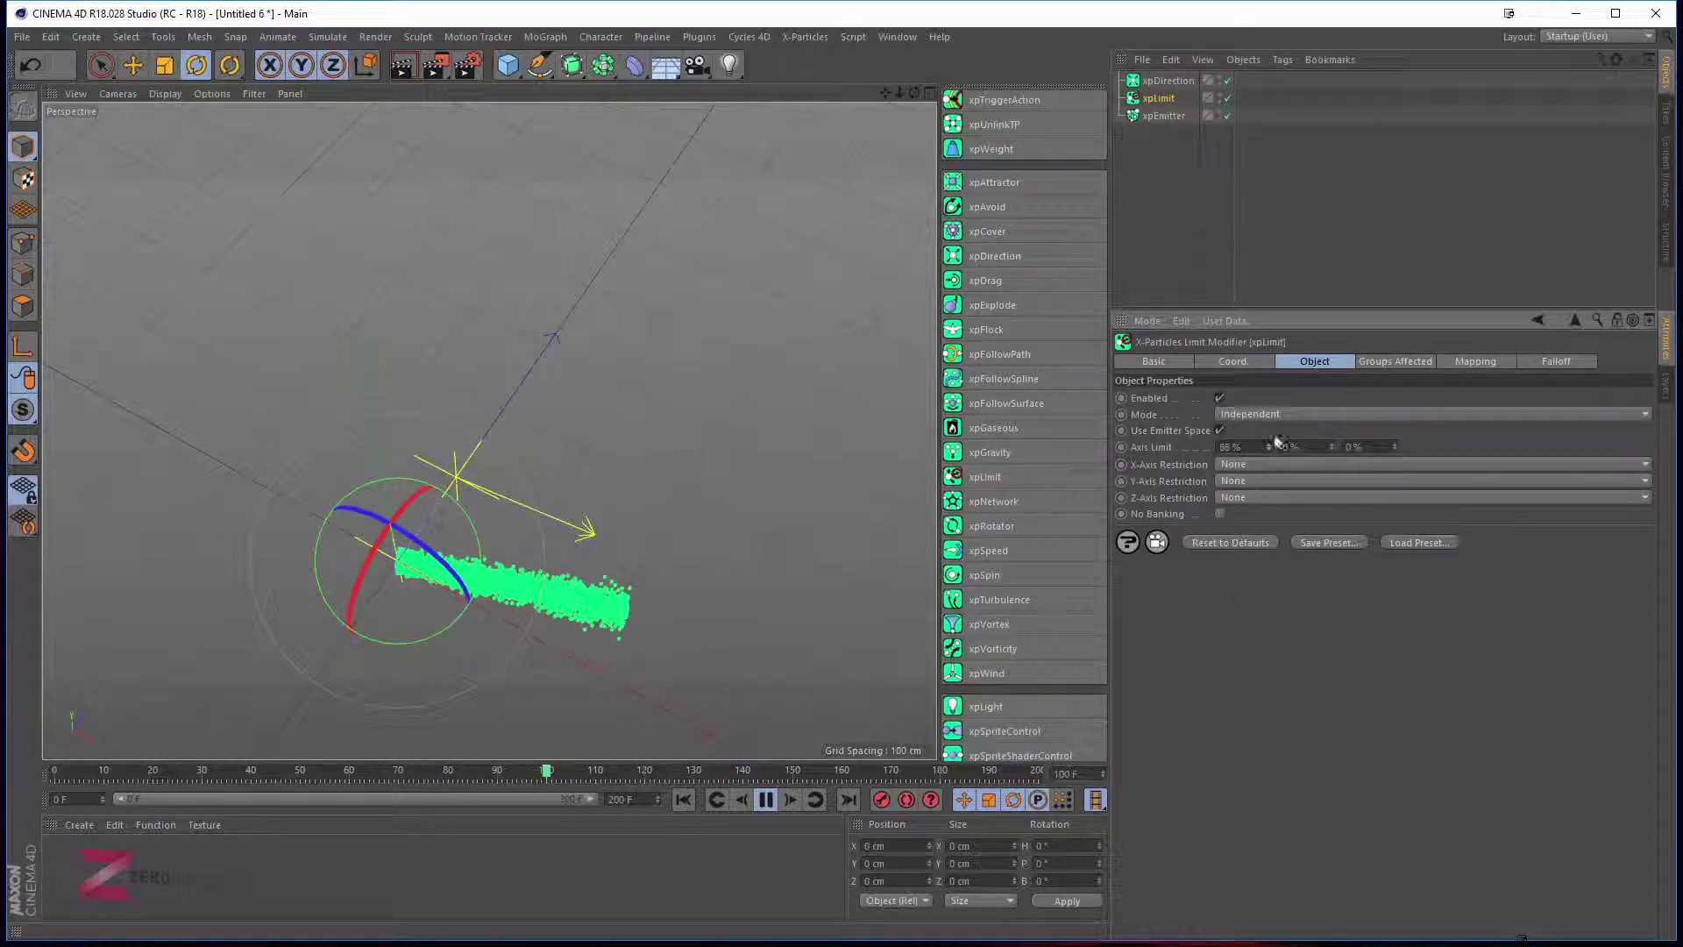
{"action": "left_click_drag", "start_coordinate": [1277, 443], "coordinate": [1276, 432]}
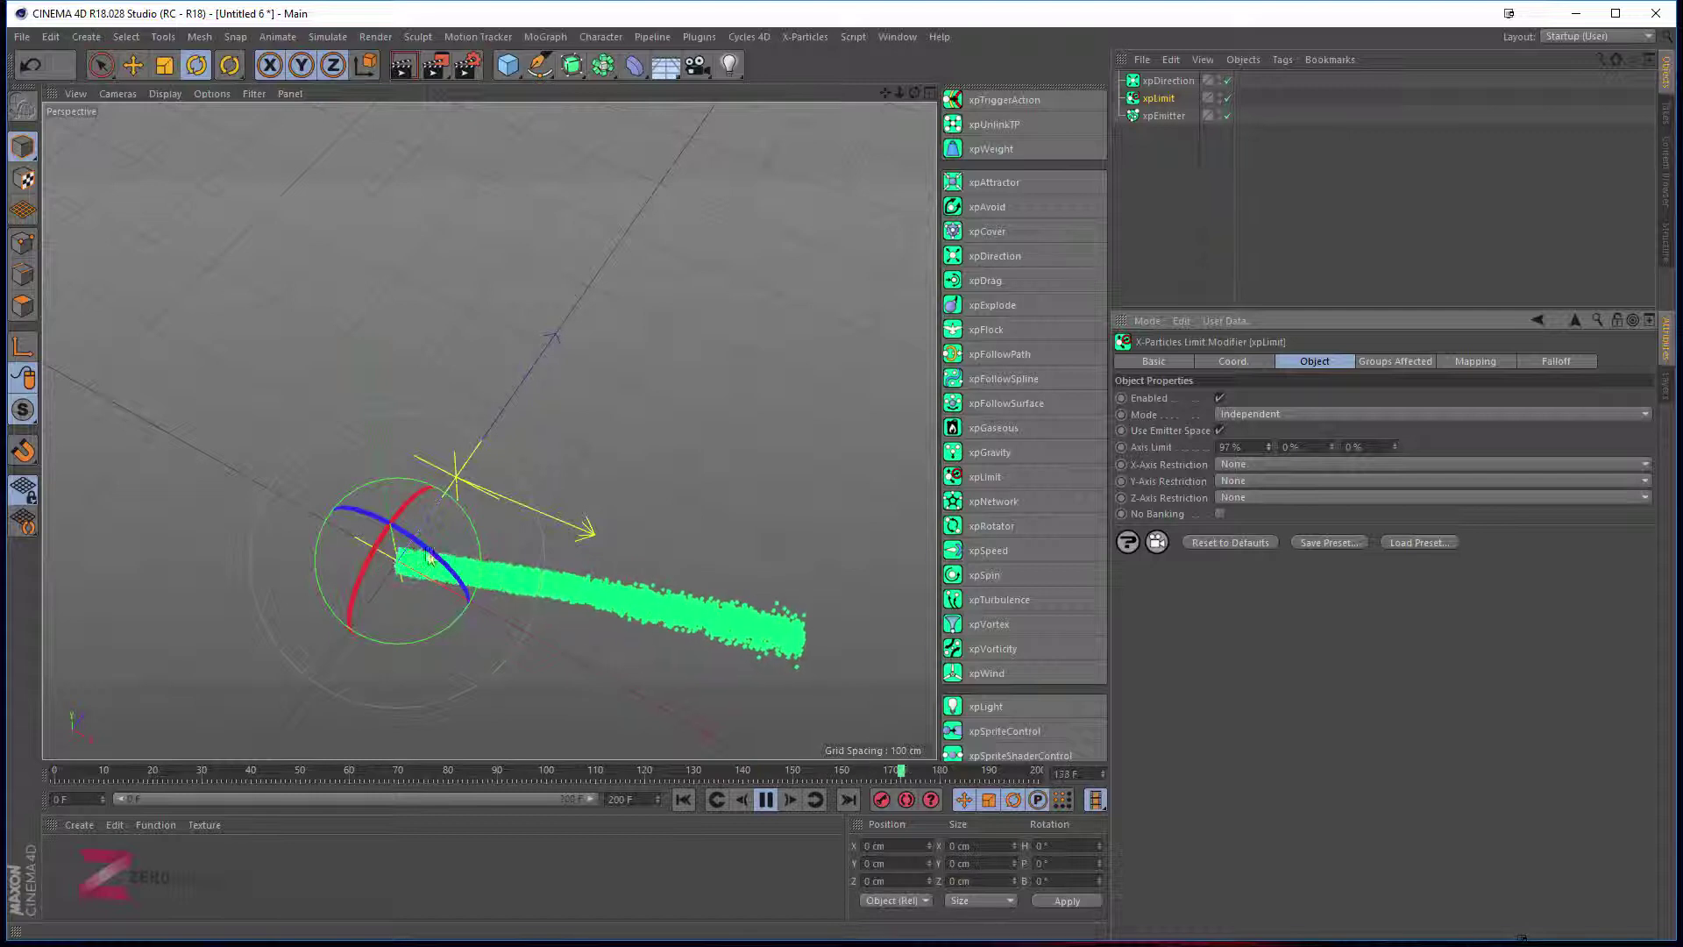
{"action": "left_click_drag", "start_coordinate": [499, 608], "coordinate": [326, 485], "text": "alt"}
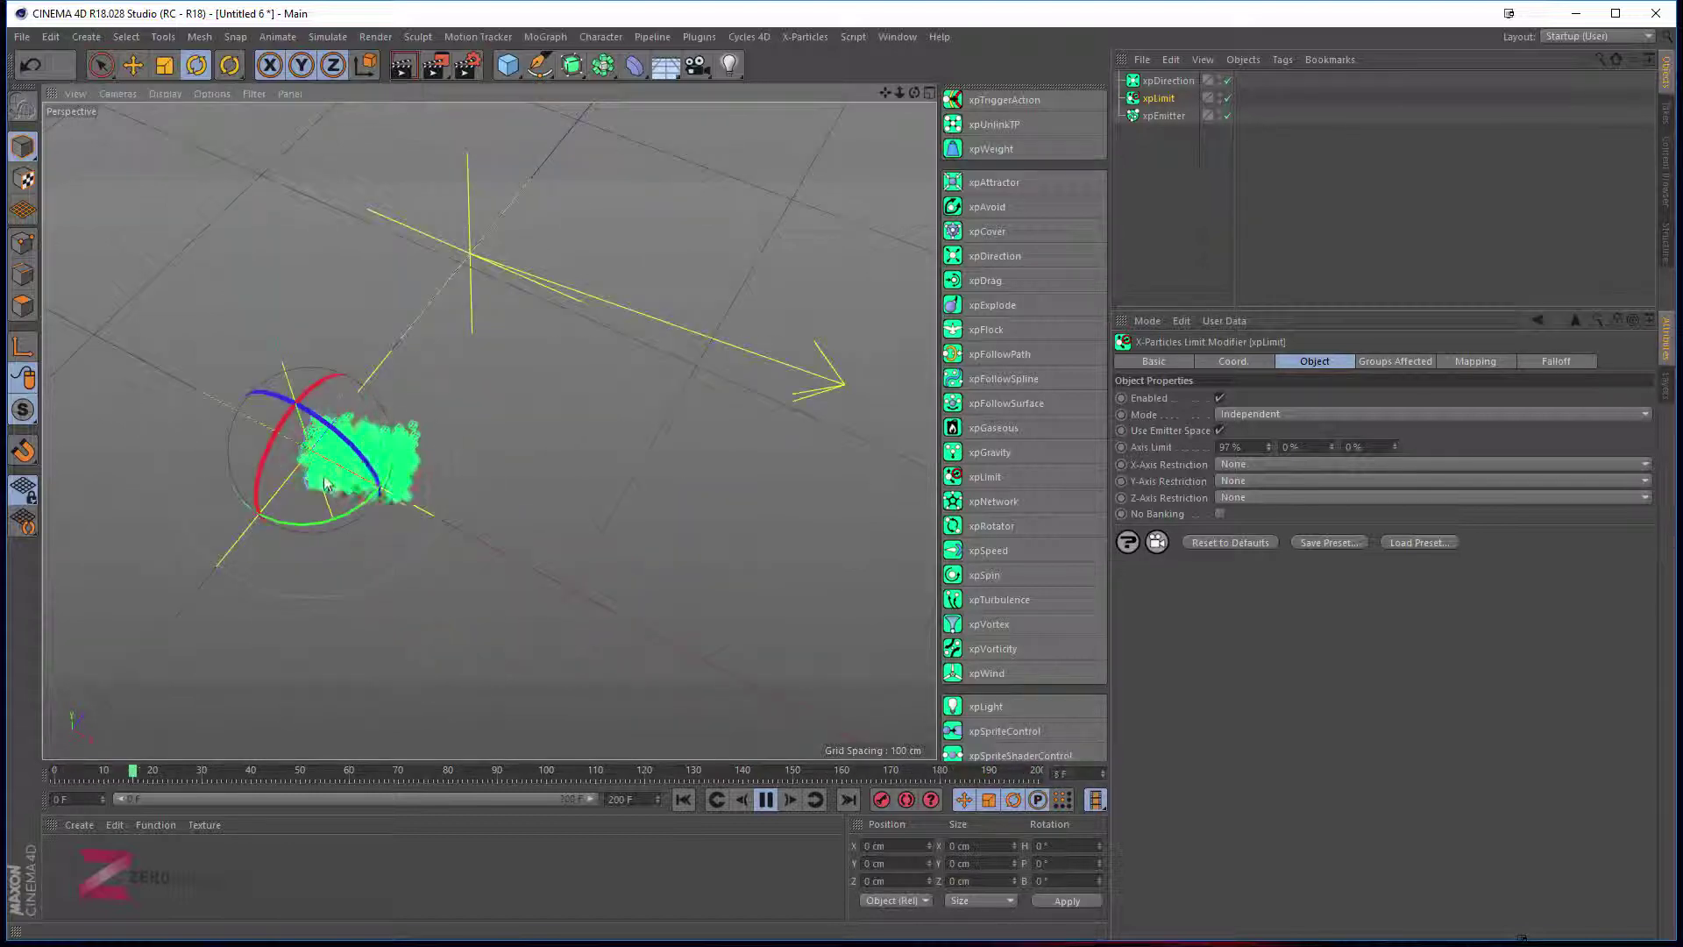
{"action": "key", "text": "r"}
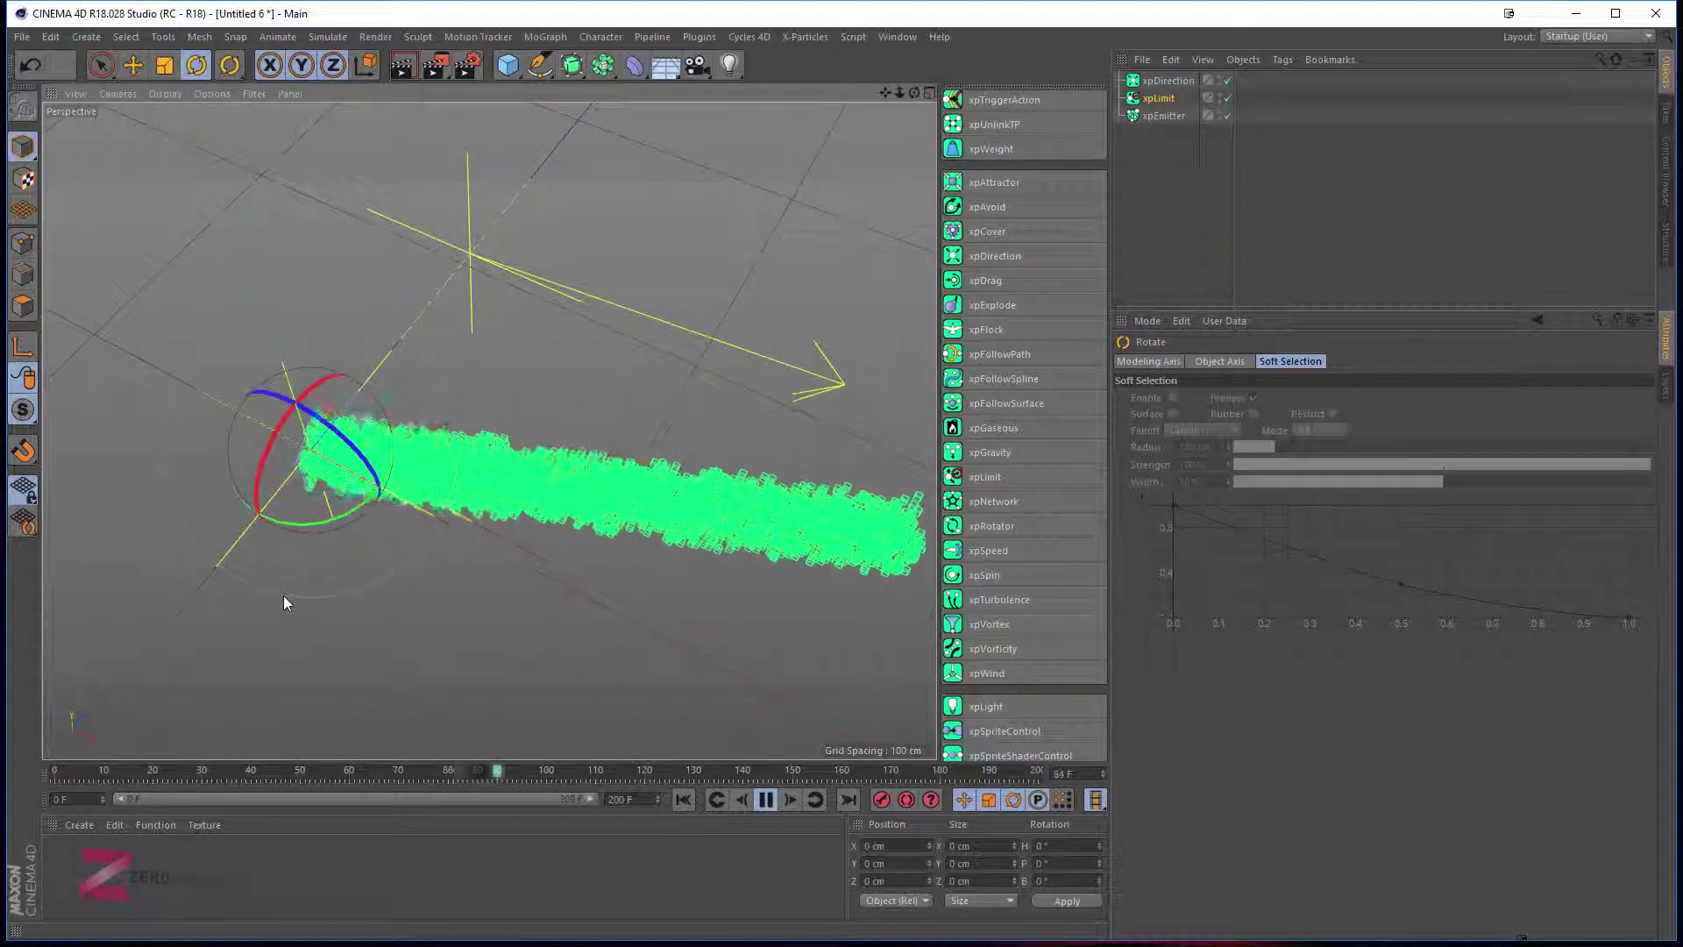
{"action": "key", "text": "e"}
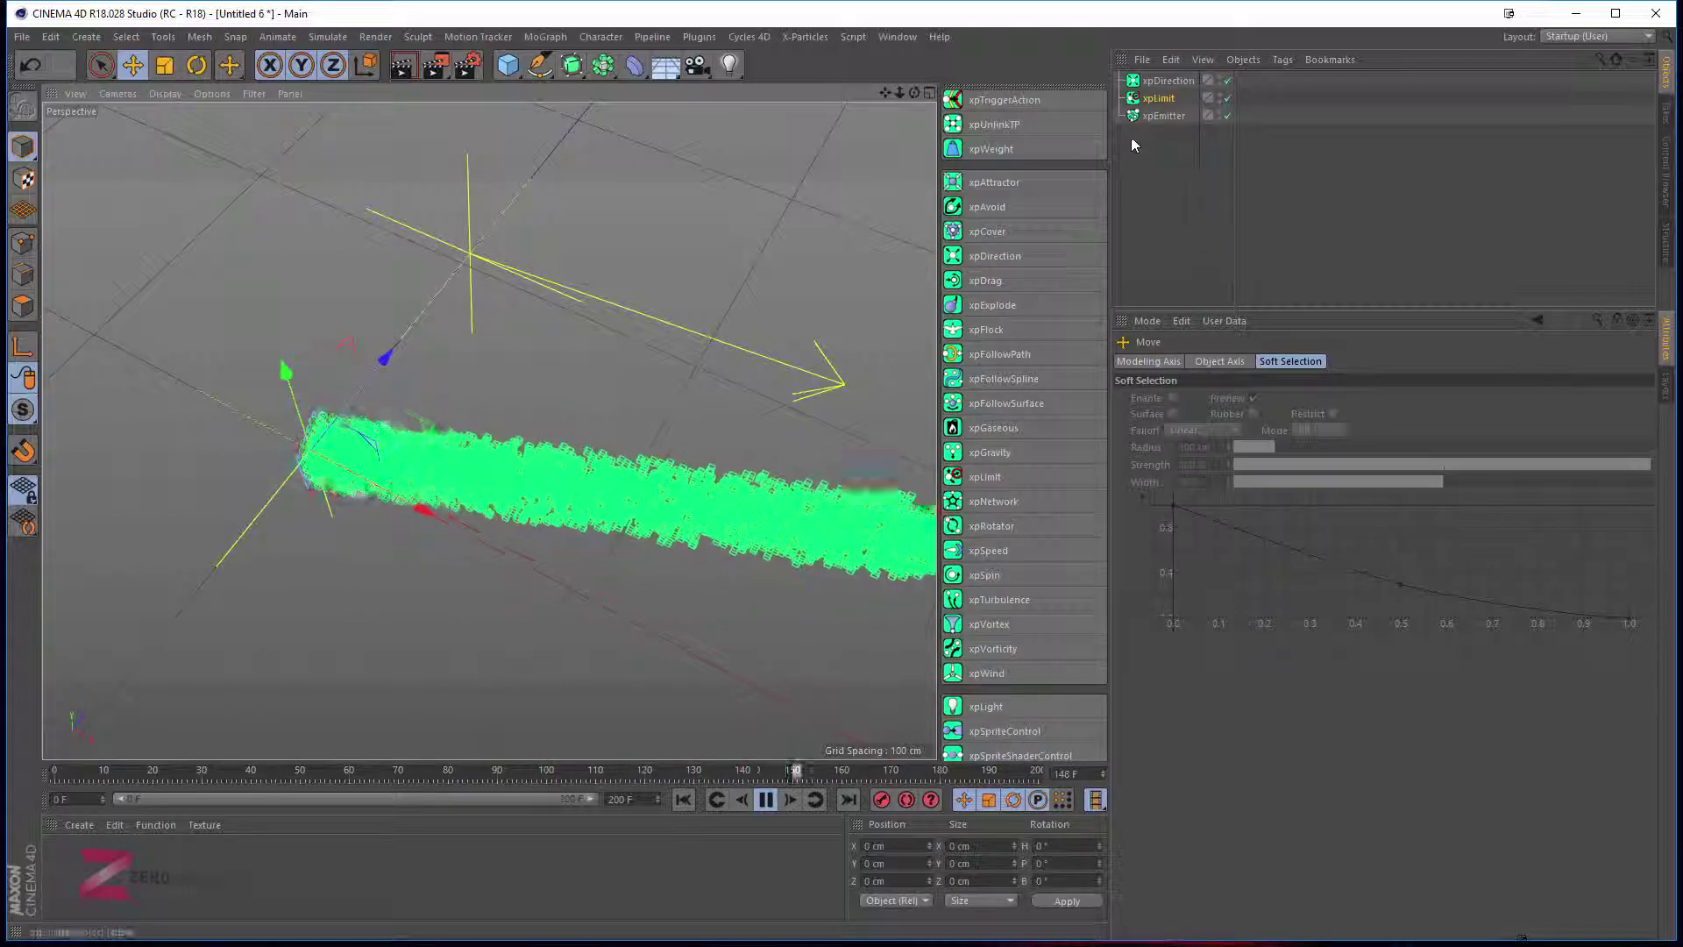
{"action": "left_click", "coordinate": [1163, 114]}
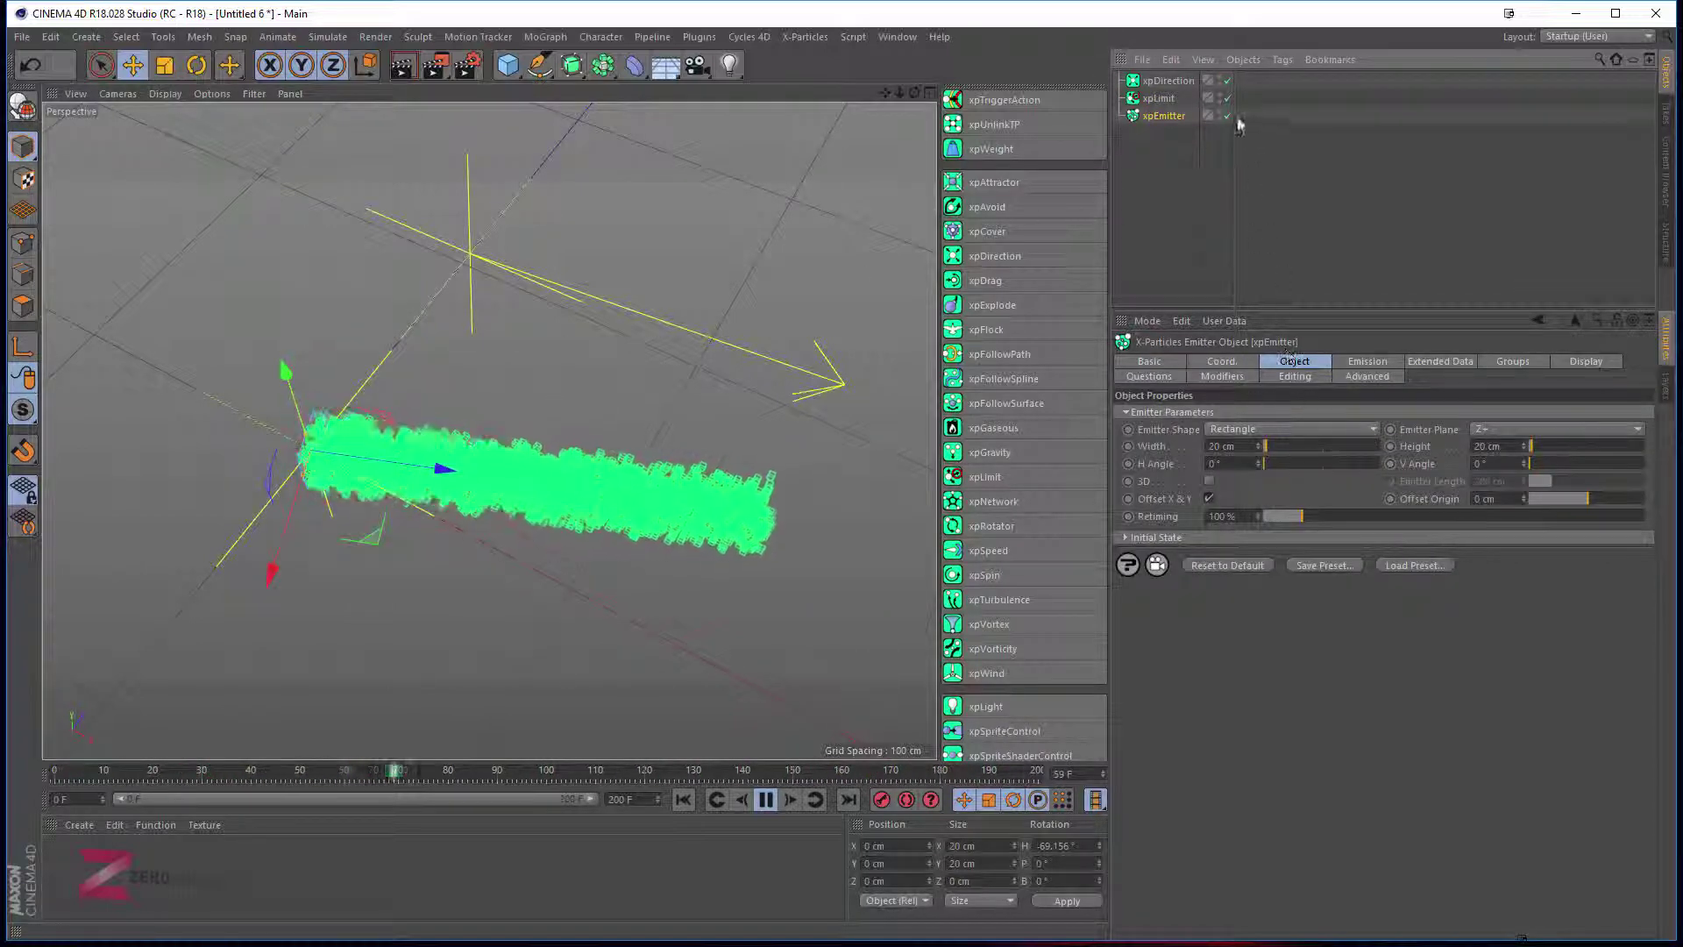
Set the xpLimit's X axis limit to 3%, inspect the particles' spread from above and stop playback.
{"action": "left_click", "coordinate": [1168, 101]}
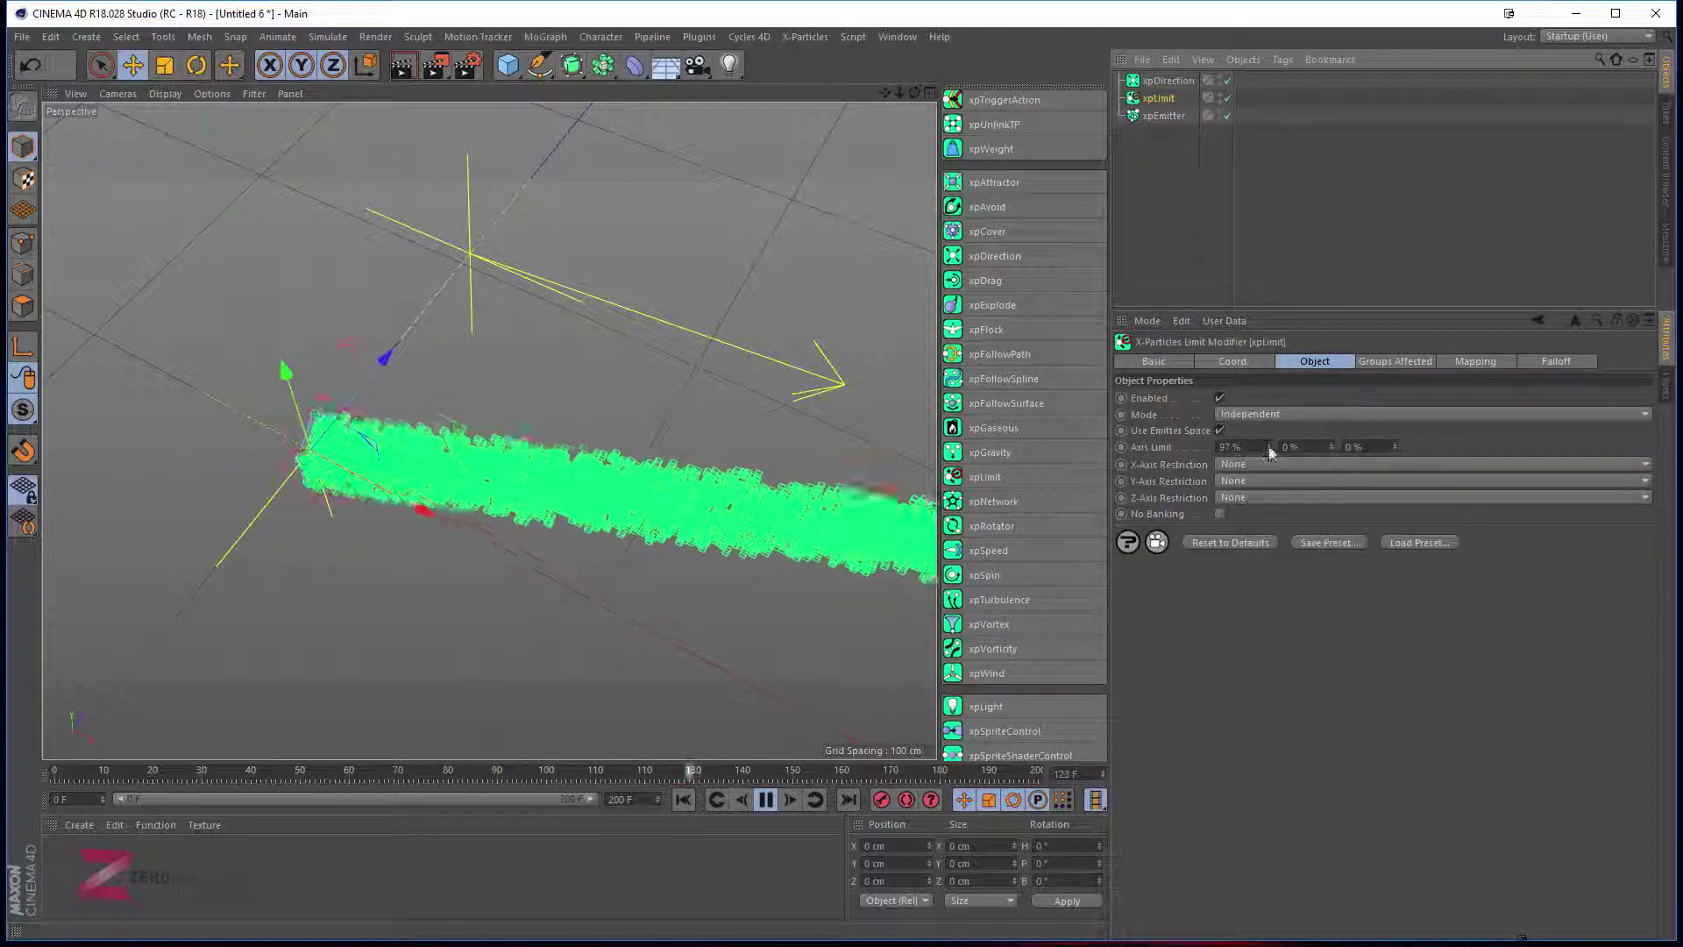
{"action": "left_click_drag", "start_coordinate": [1268, 448], "coordinate": [1268, 462]}
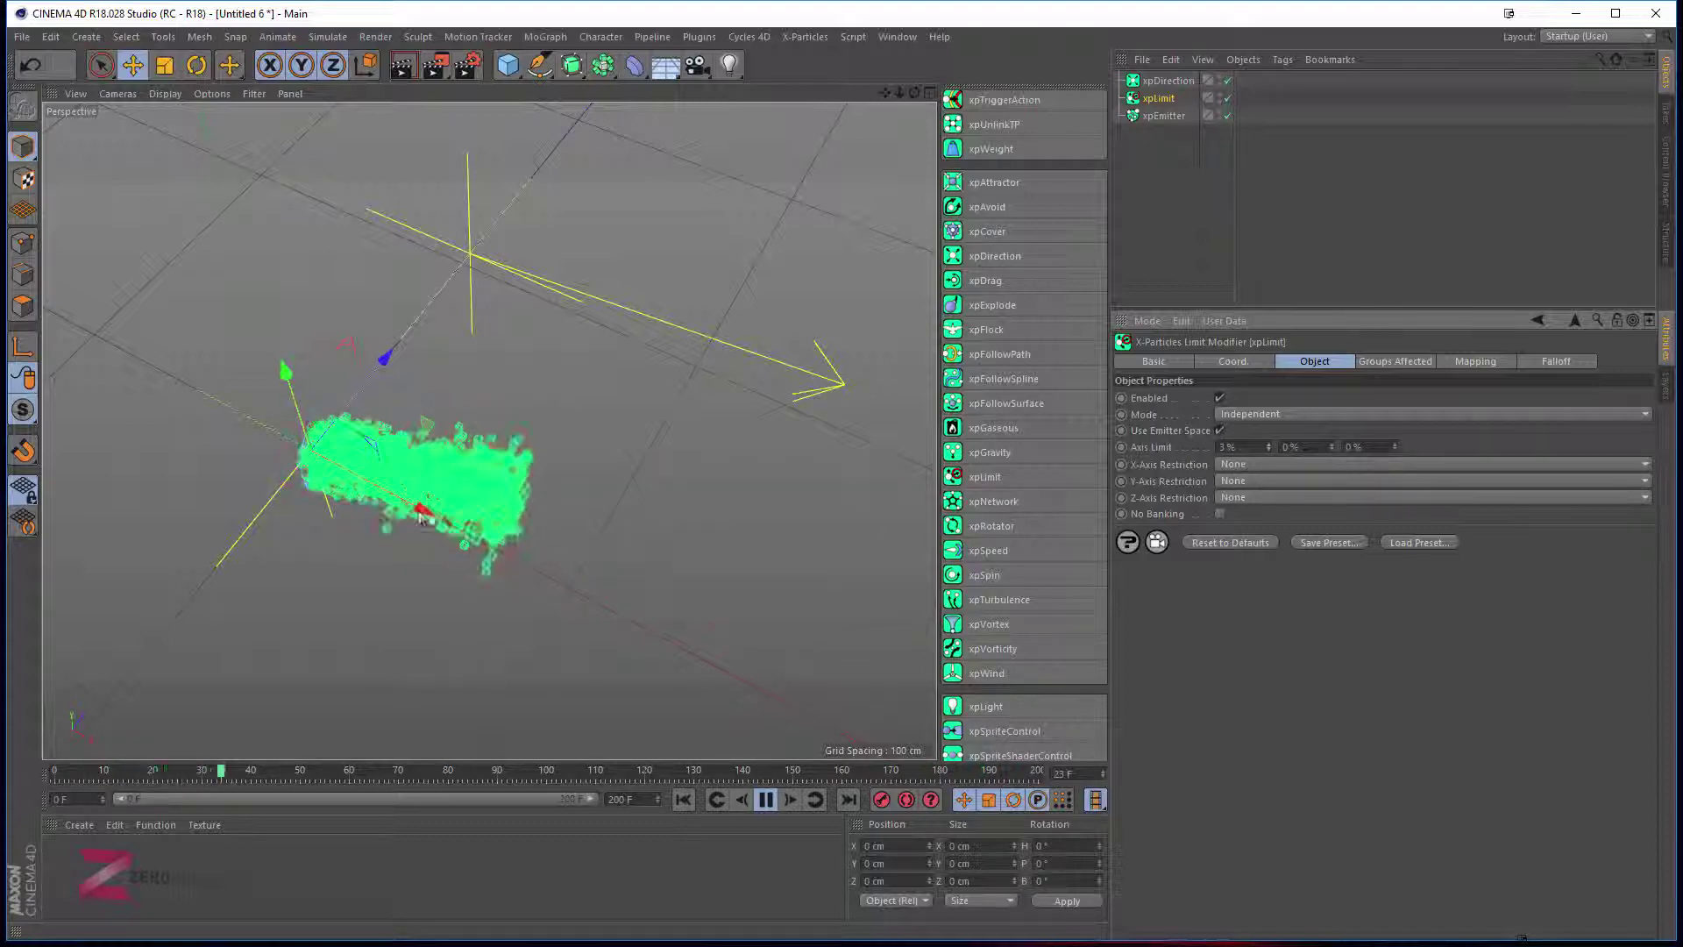
{"action": "left_click_drag", "start_coordinate": [419, 518], "coordinate": [567, 482], "text": "alt"}
{"action": "middle_click", "coordinate": [561, 455]}
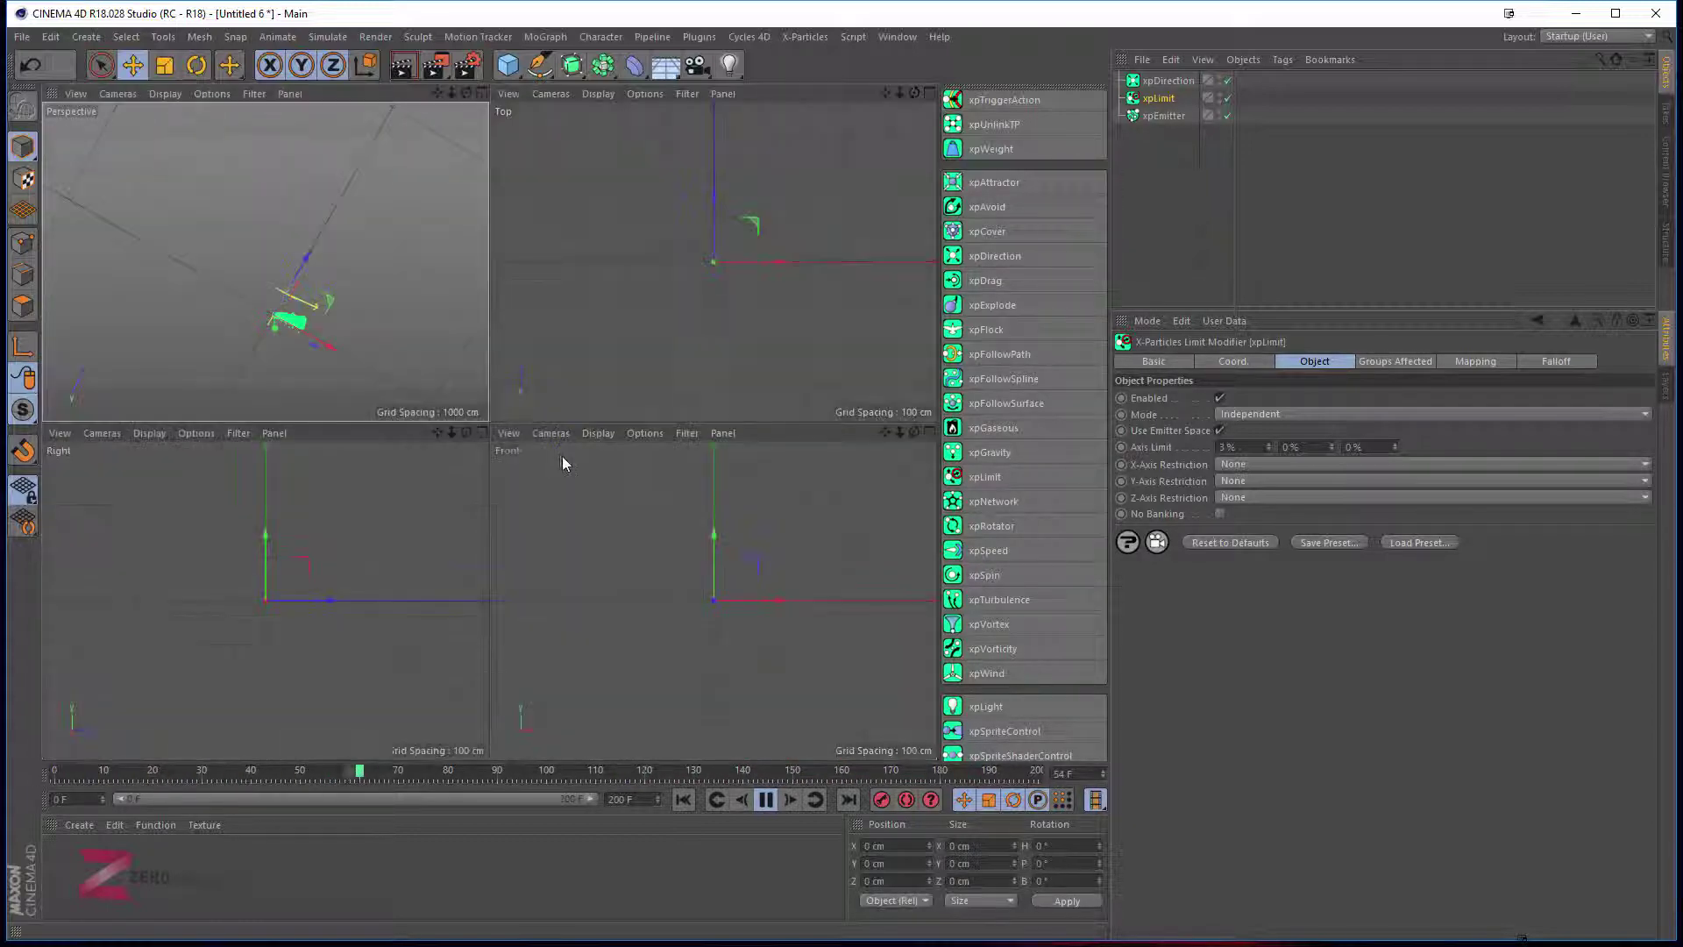
{"action": "middle_click", "coordinate": [289, 228]}
{"action": "middle_click_drag", "start_coordinate": [684, 582], "coordinate": [619, 414], "text": "alt"}
{"action": "scroll", "coordinate": [494, 424], "scroll_direction": "up", "scroll_amount": 10}
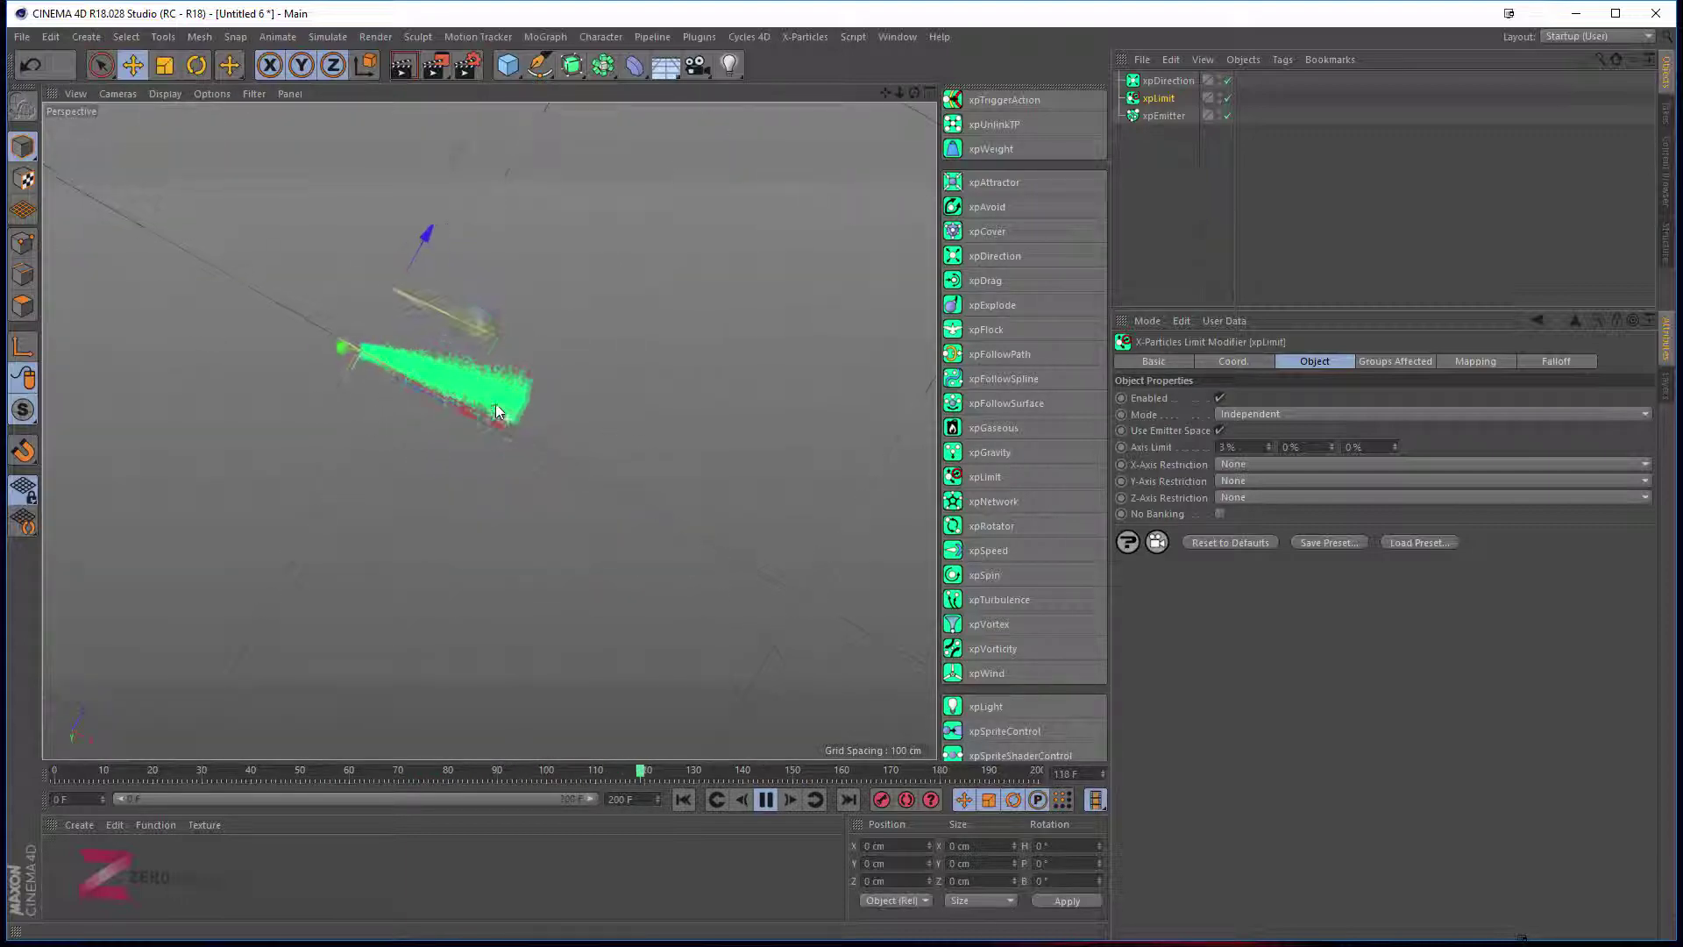
{"action": "scroll", "coordinate": [497, 425], "scroll_direction": "down", "scroll_amount": 3}
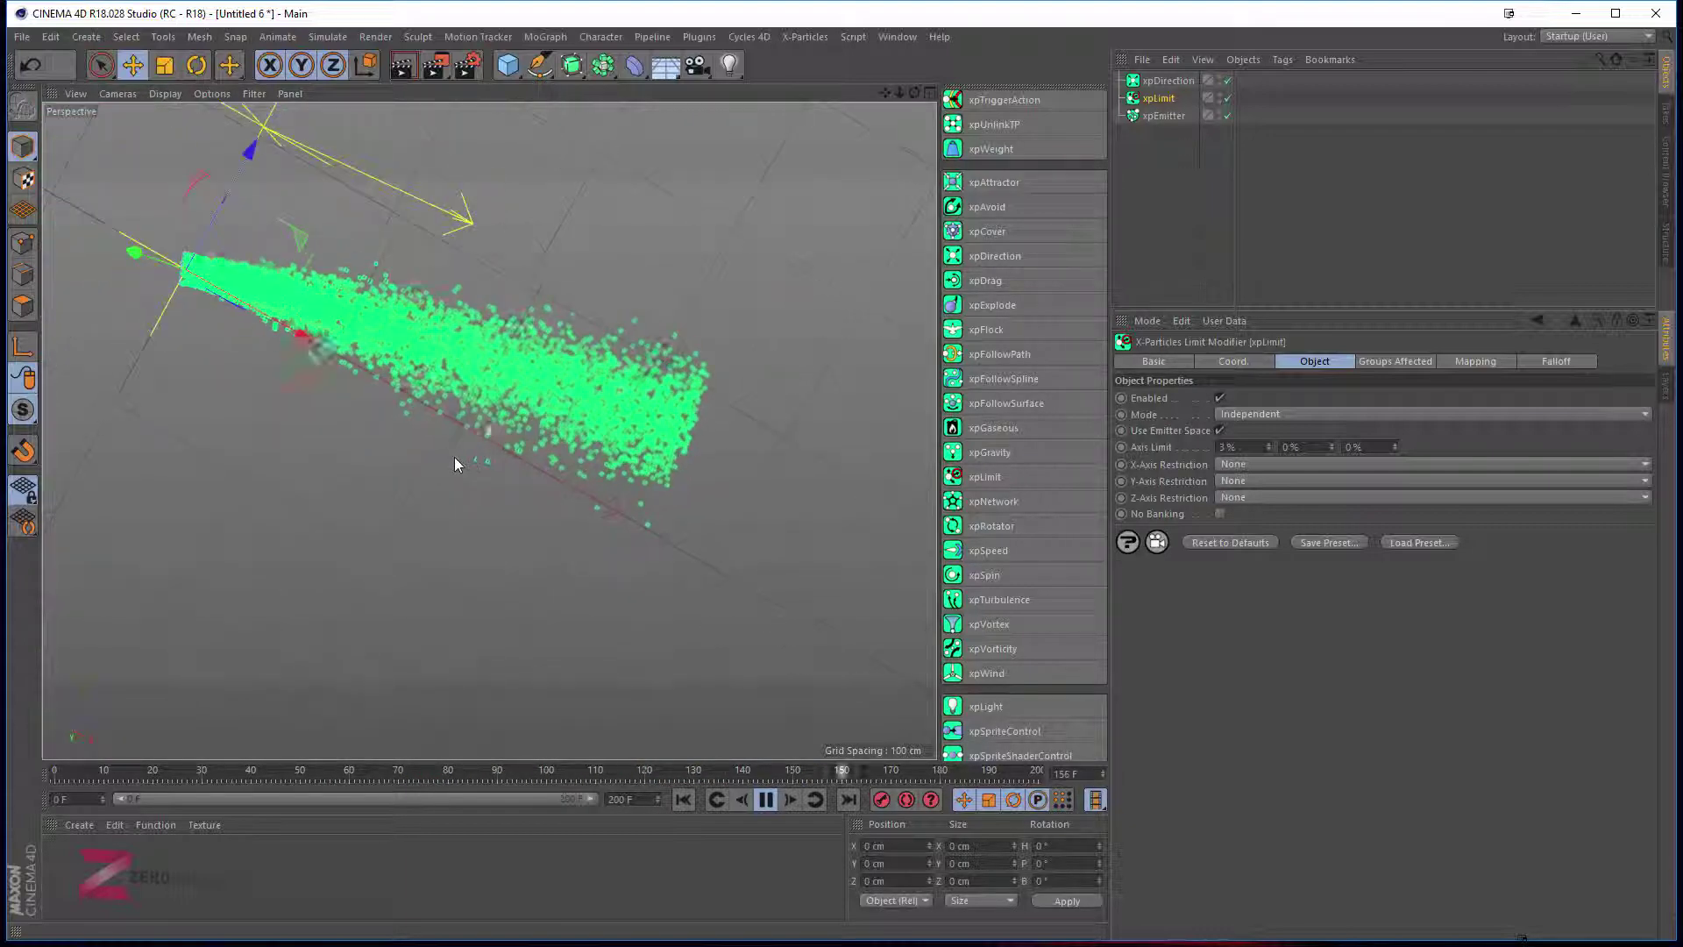
{"action": "middle_click_drag", "start_coordinate": [455, 454], "coordinate": [436, 540], "text": "alt"}
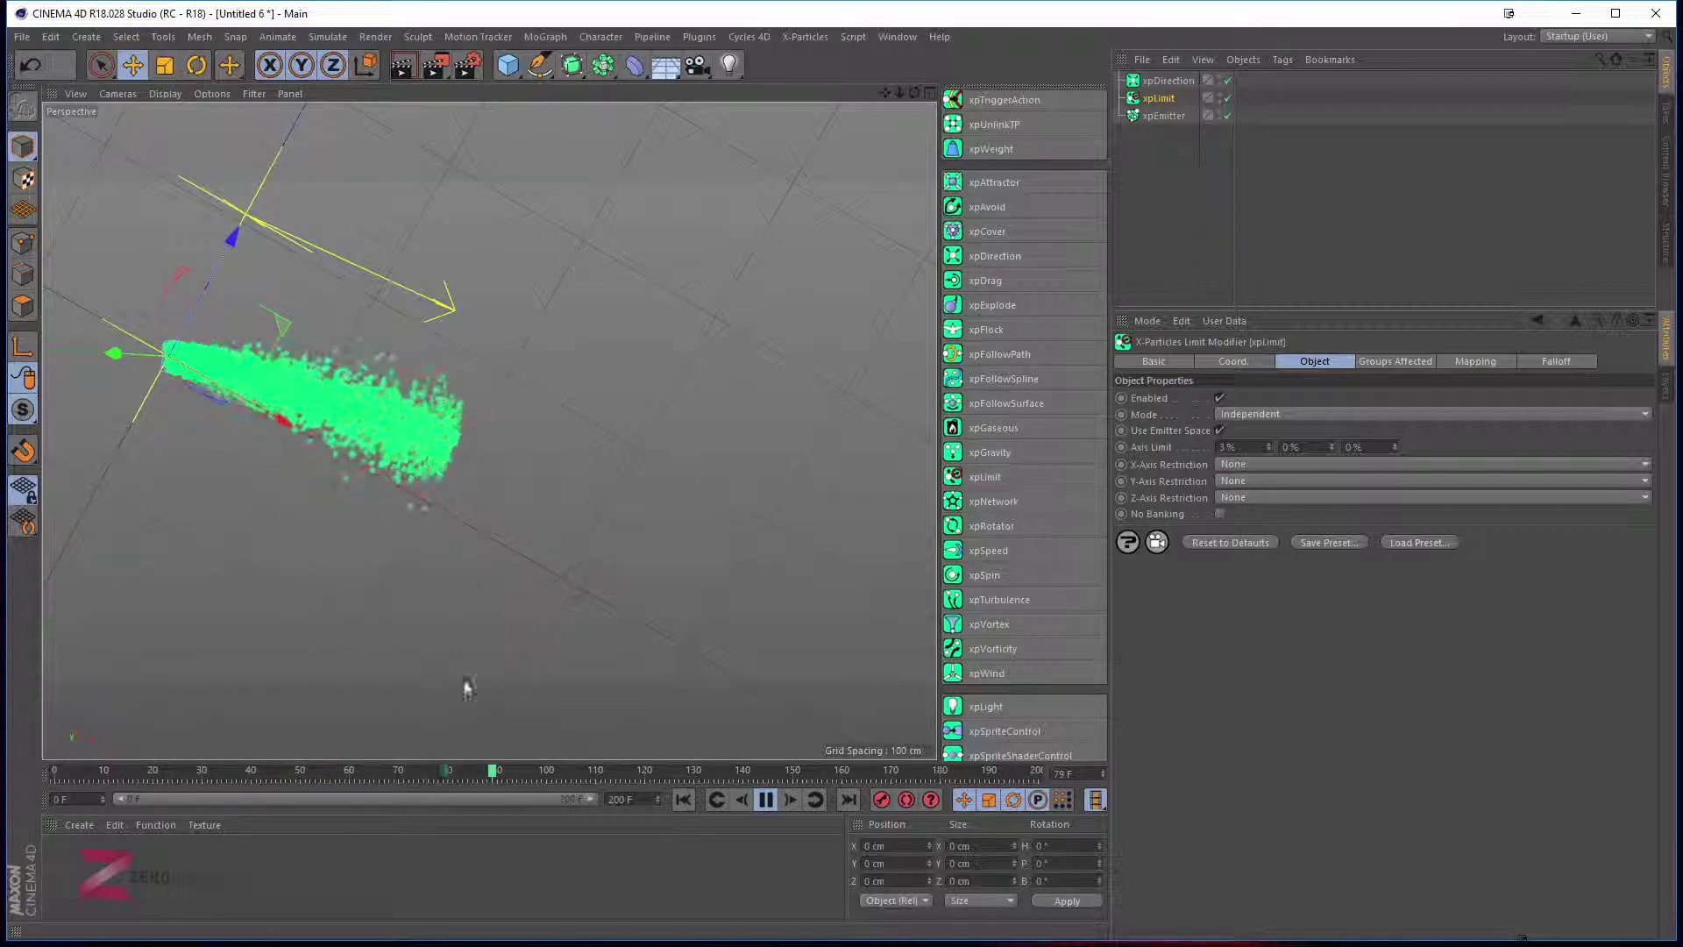
{"action": "left_click", "coordinate": [766, 801]}
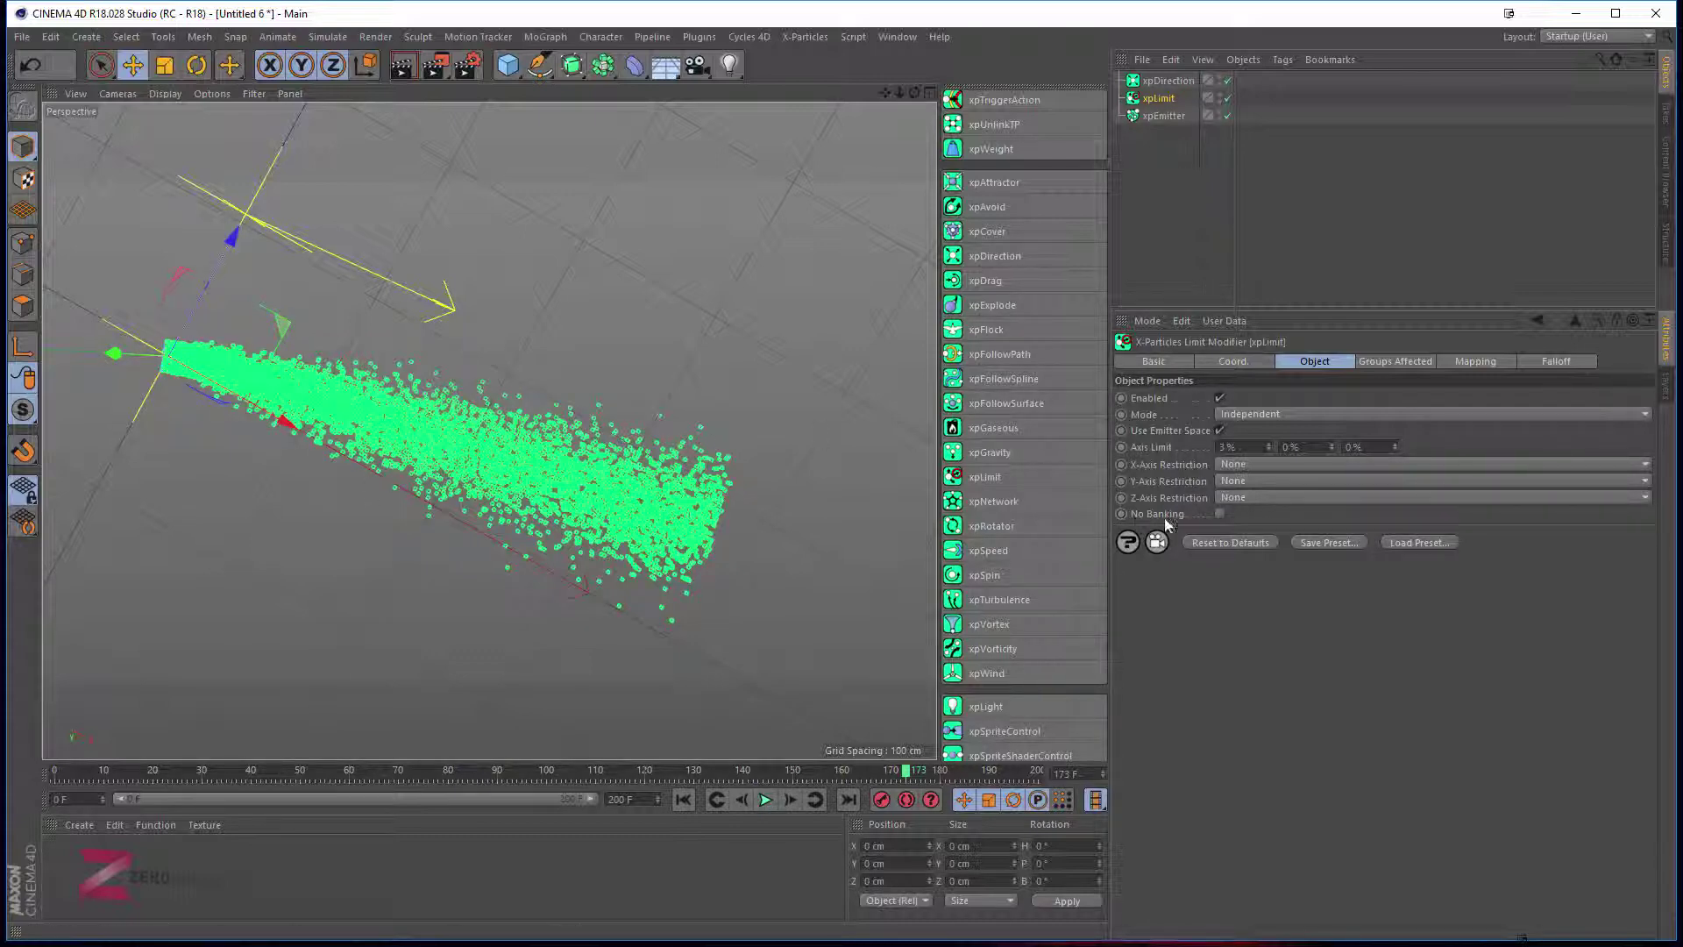
Set the xpLimit's X-Axis Restriction to X+, play the simulation and stop it.
{"action": "left_click", "coordinate": [1245, 463]}
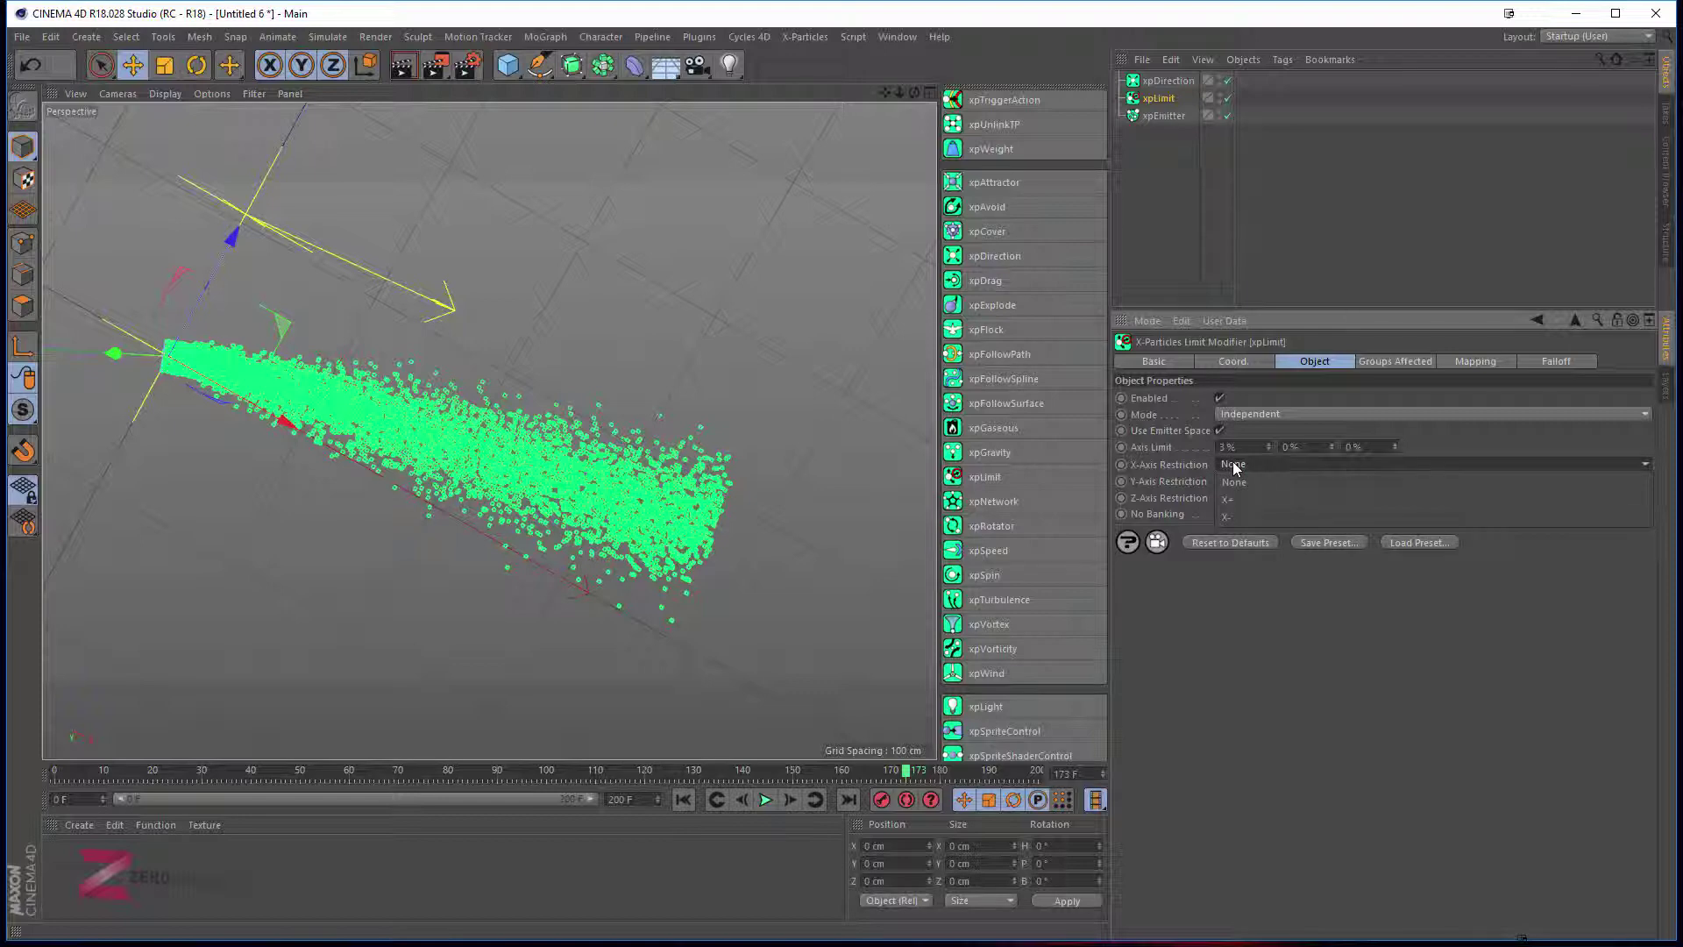
{"action": "left_click", "coordinate": [1239, 500]}
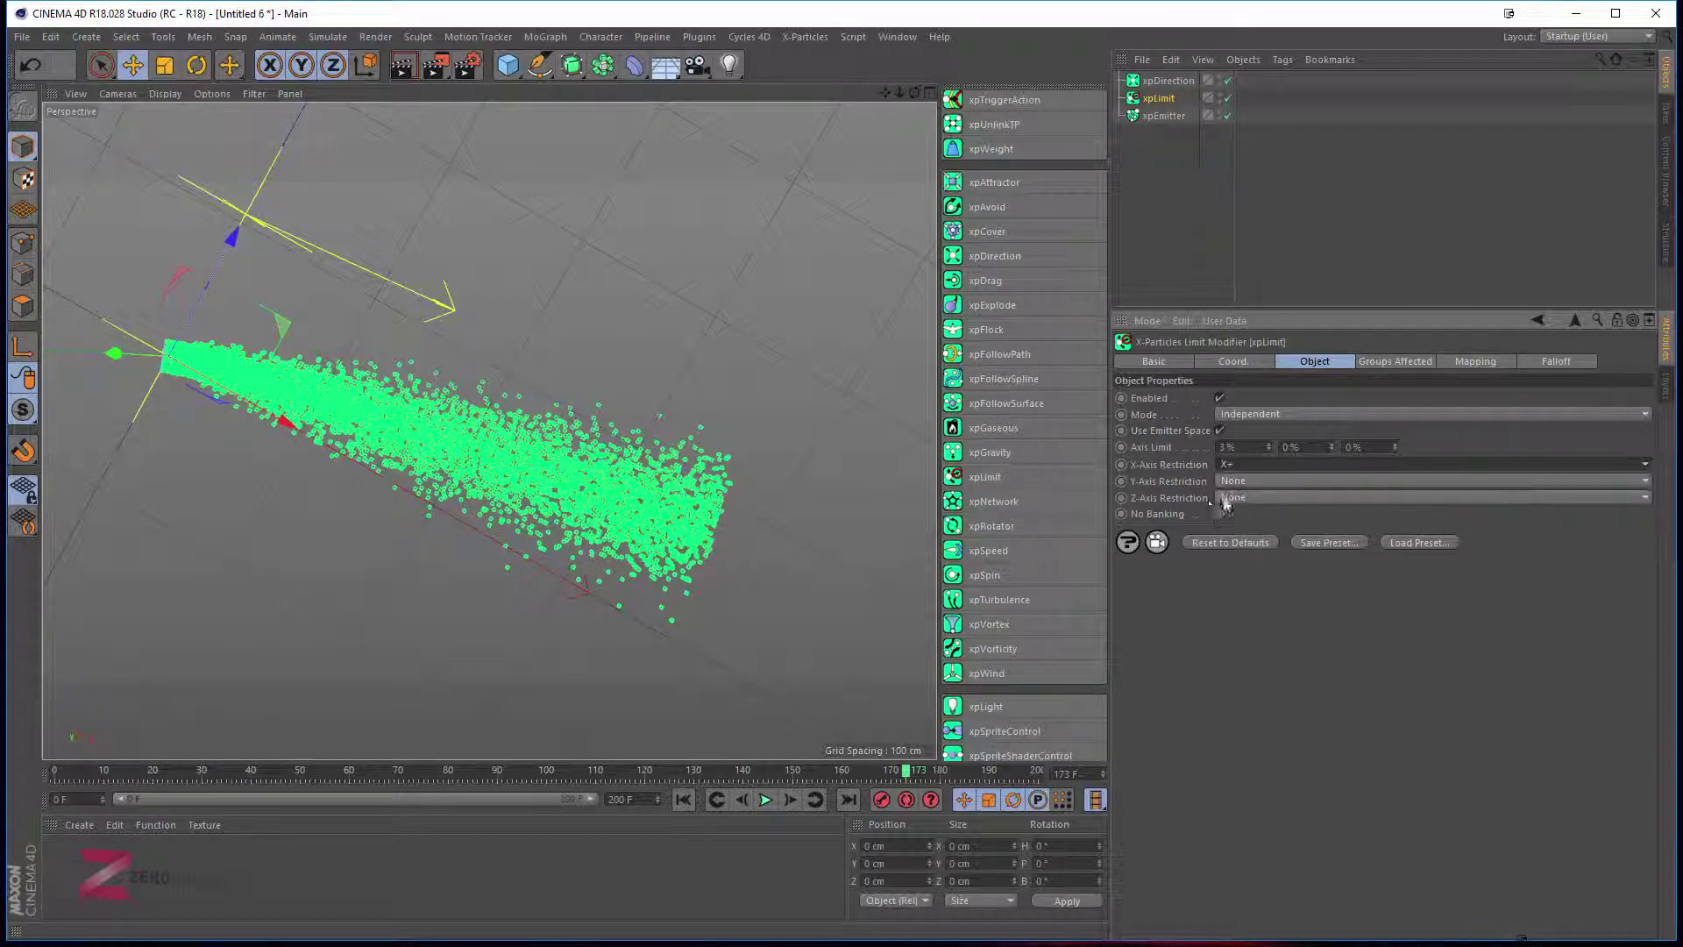
{"action": "left_click", "coordinate": [766, 799]}
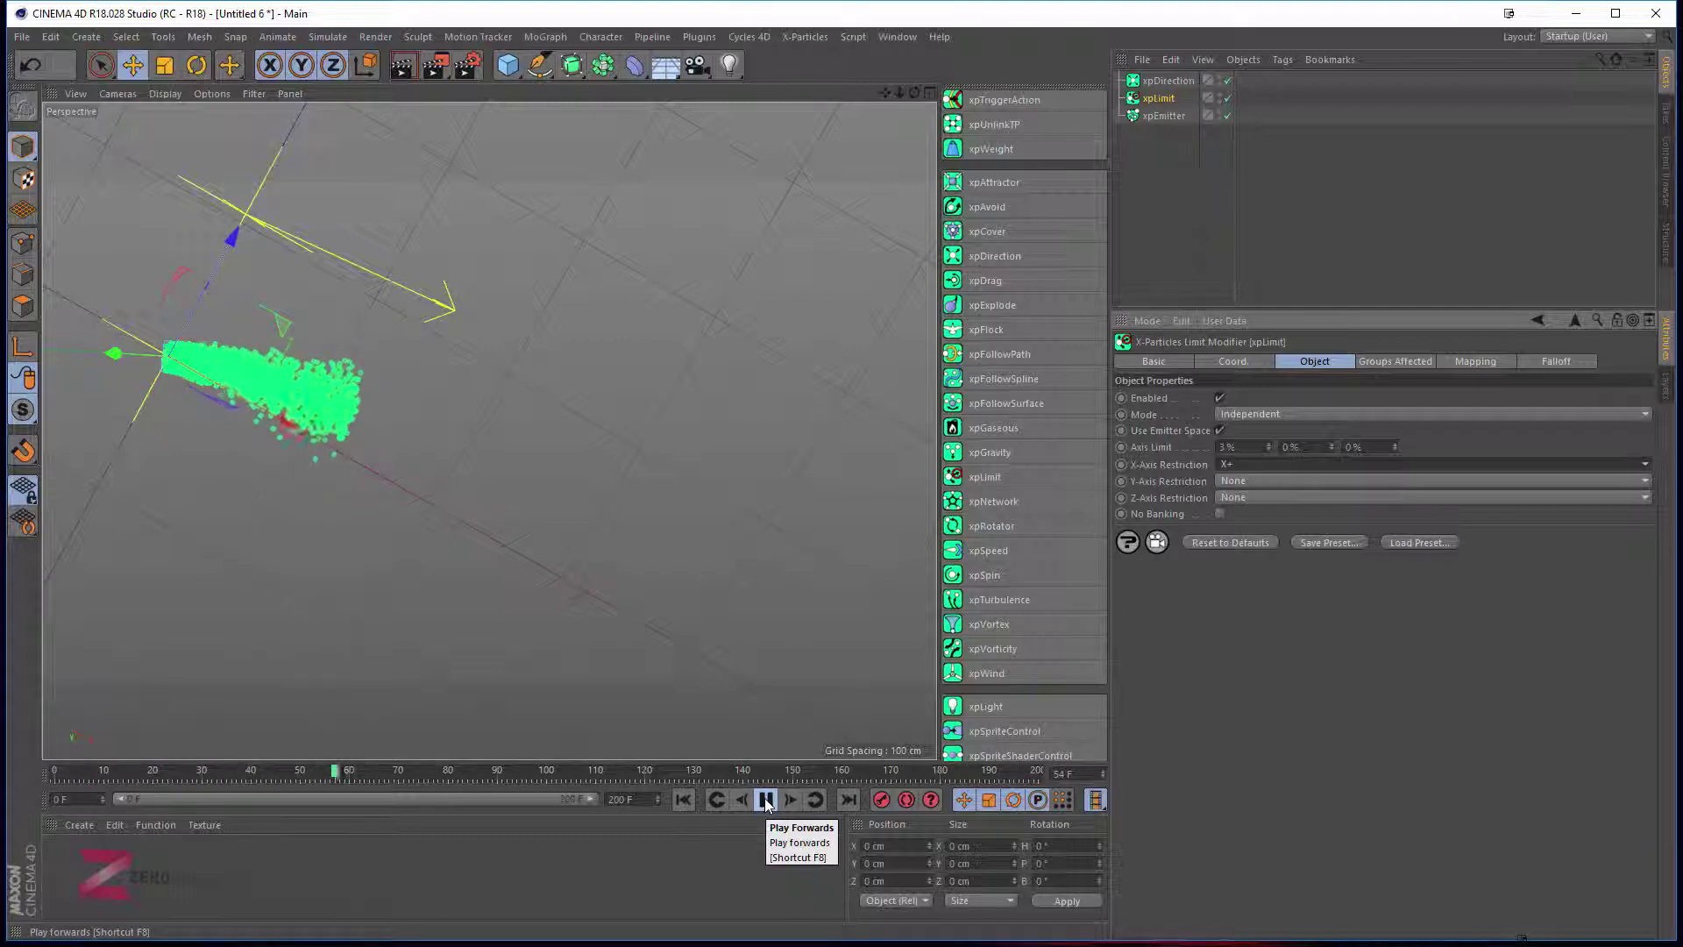
{"action": "left_click", "coordinate": [765, 799]}
Delete the xpDirection modifier and resume playing the simulation.
{"action": "left_click", "coordinate": [1155, 79]}
{"action": "key", "text": "Delete"}
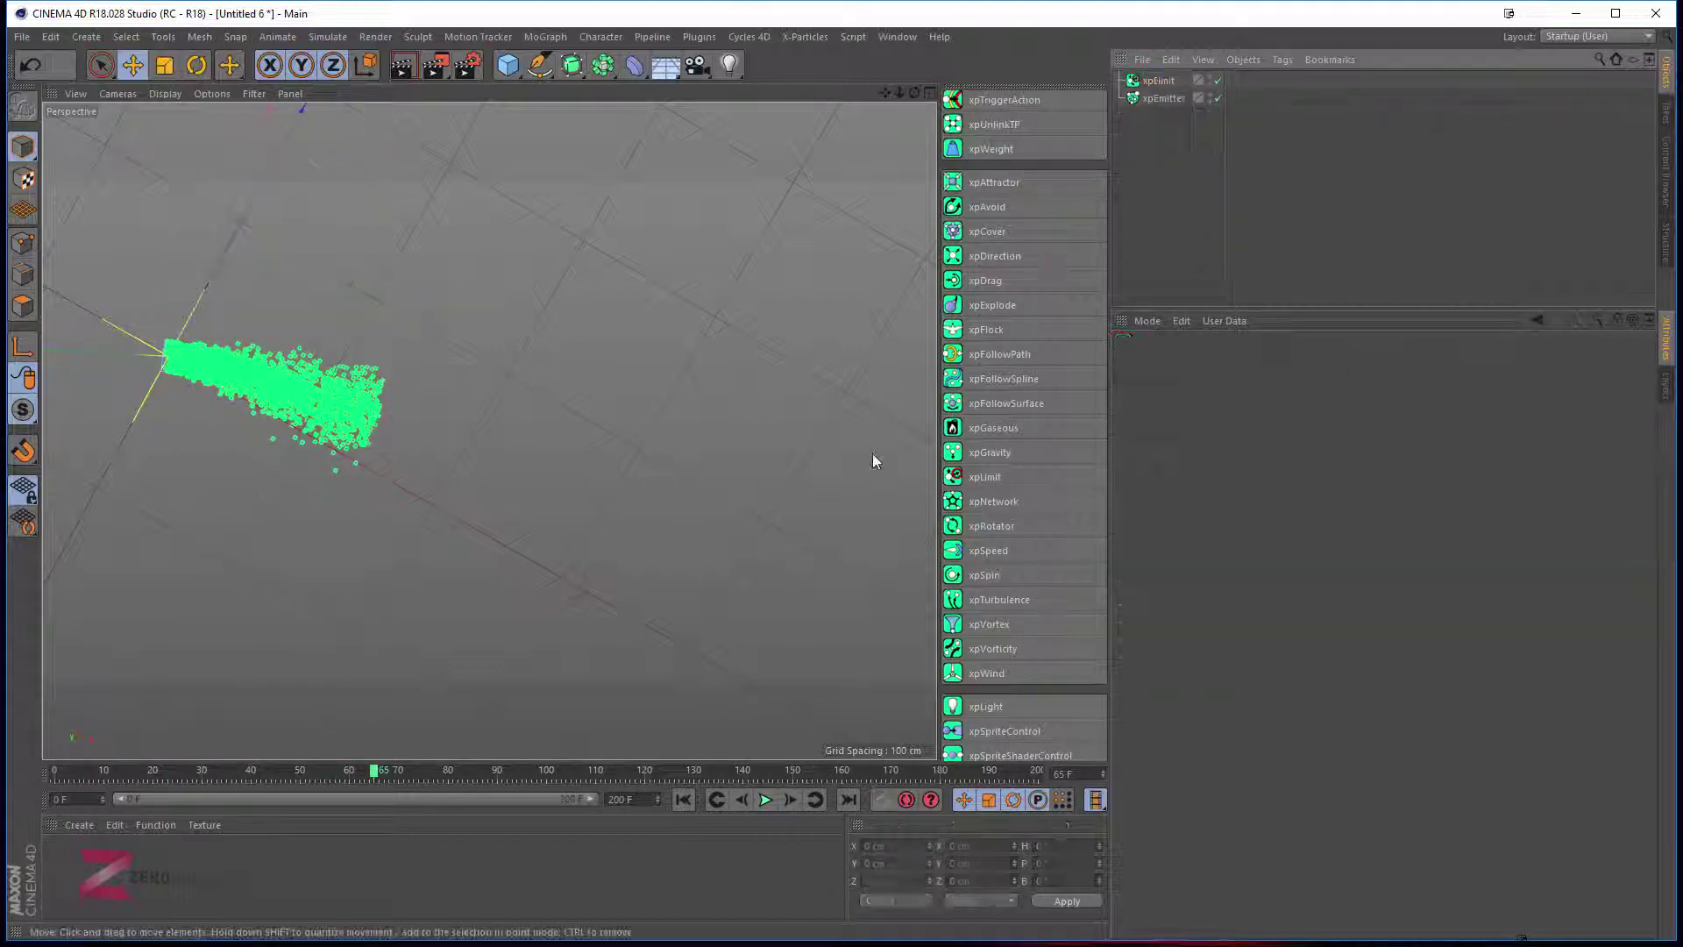
{"action": "left_click", "coordinate": [765, 800]}
Change the xpEmitter's shape to Sphere, replay from the first frame and inspect the particles from several angles before stopping playback.
{"action": "left_click", "coordinate": [1157, 99]}
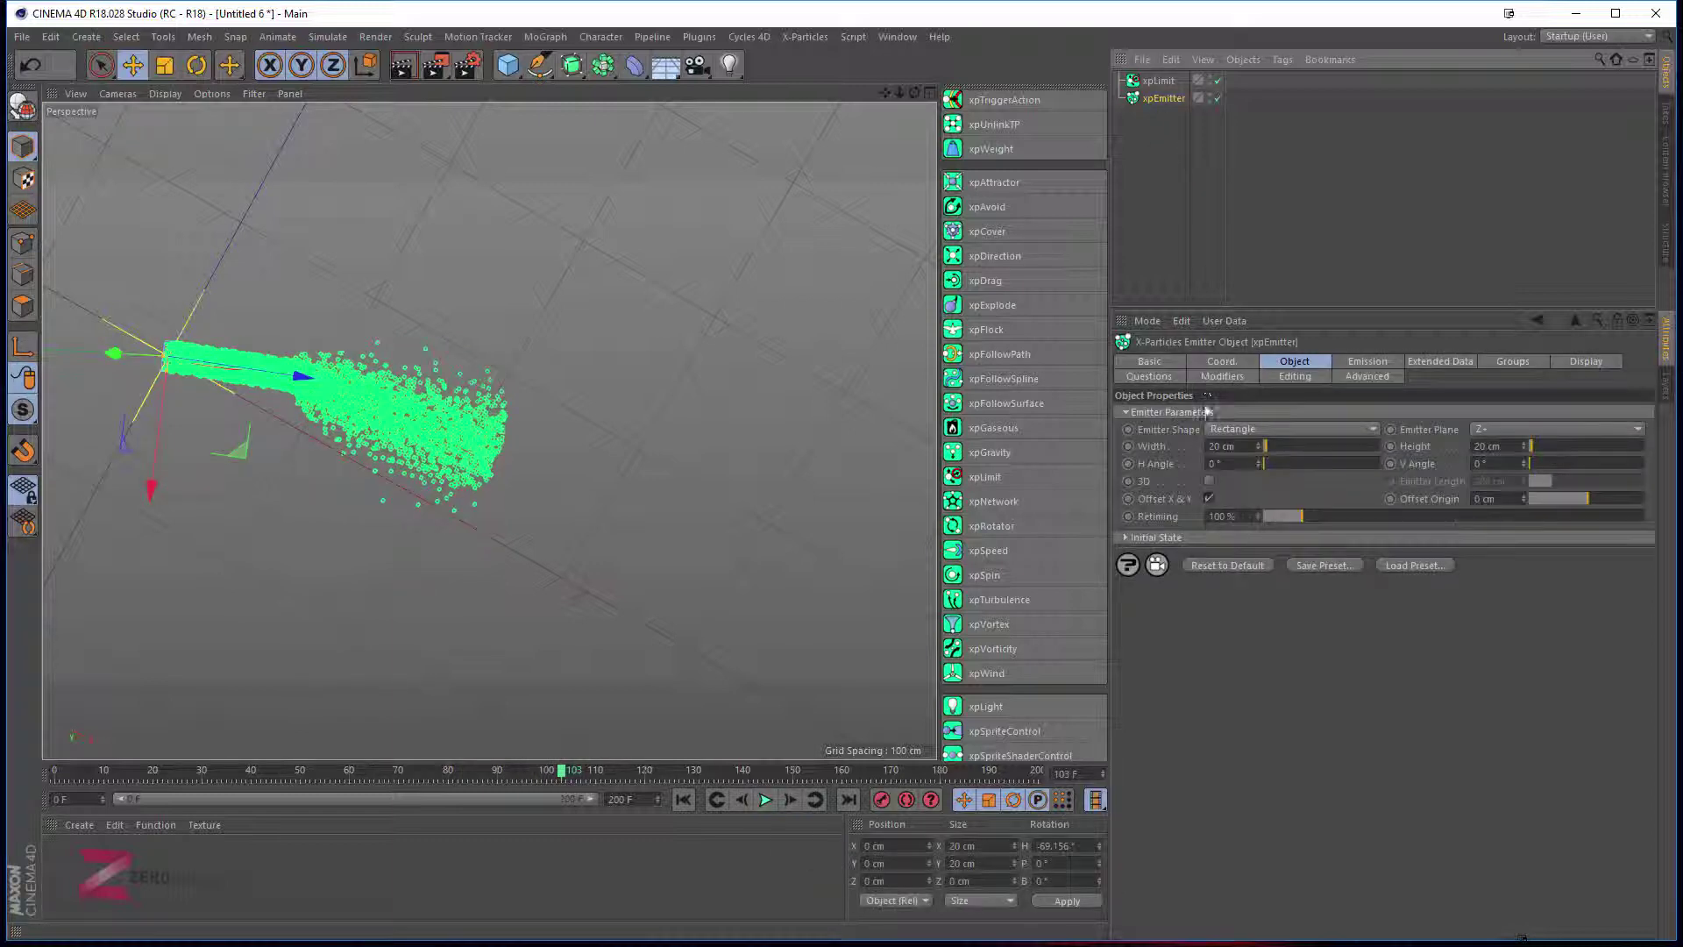
{"action": "left_click", "coordinate": [1249, 429]}
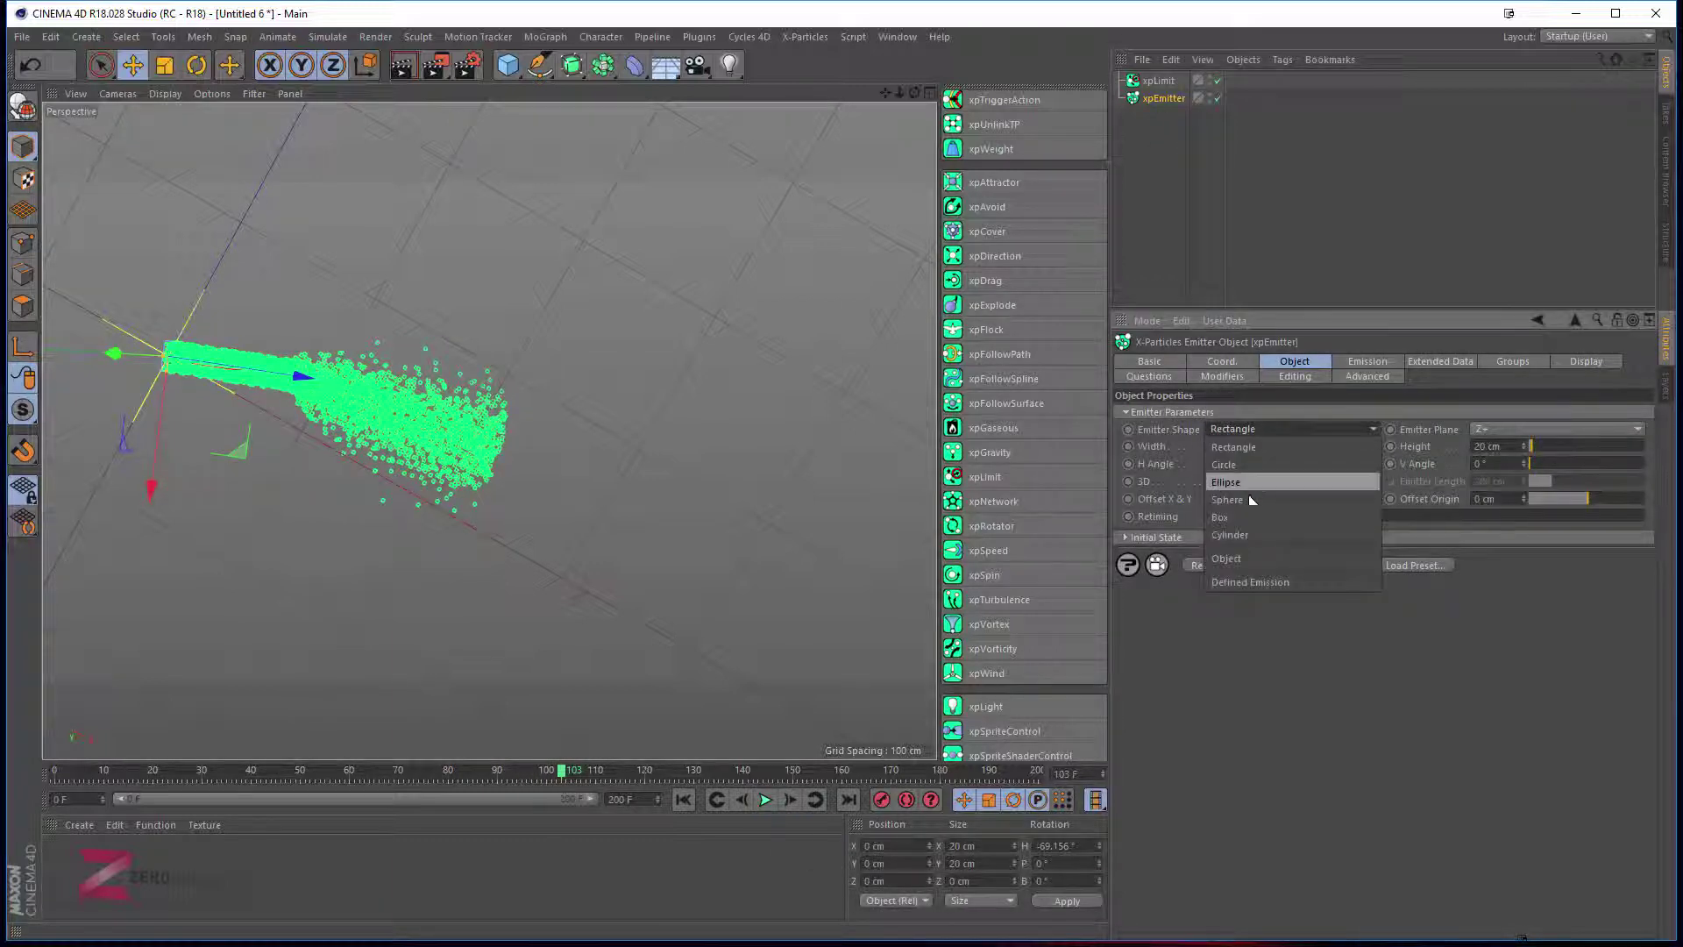
{"action": "left_click", "coordinate": [1227, 500]}
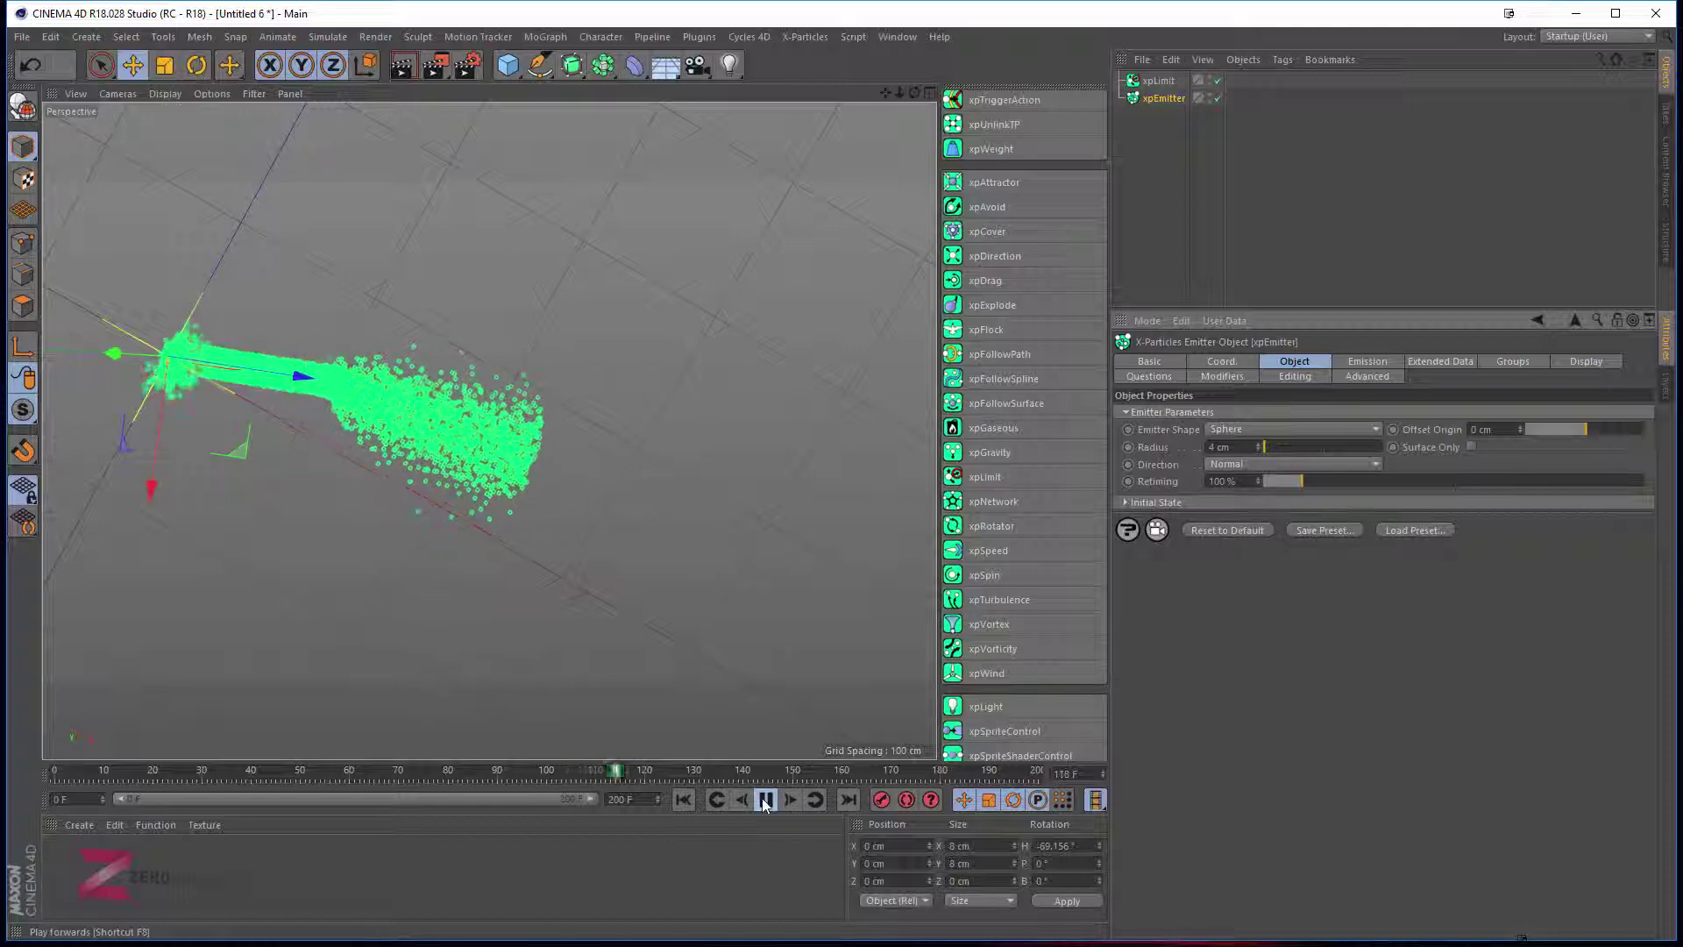
{"action": "left_click", "coordinate": [683, 799]}
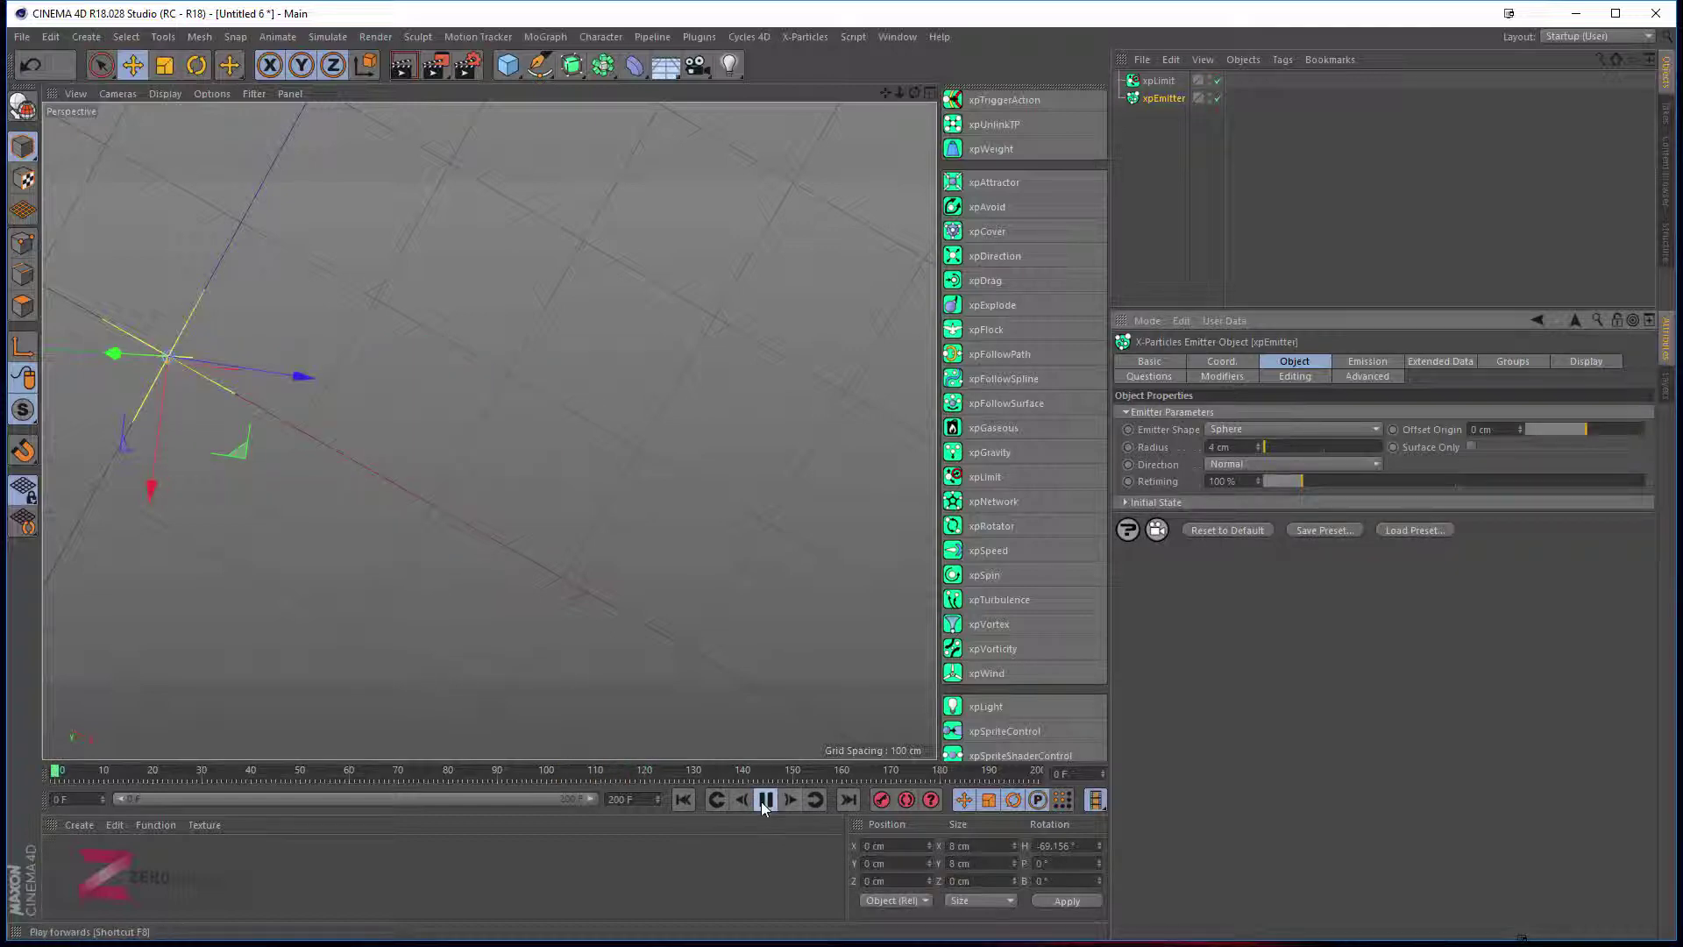
{"action": "left_click_drag", "start_coordinate": [194, 493], "coordinate": [95, 302], "text": "alt"}
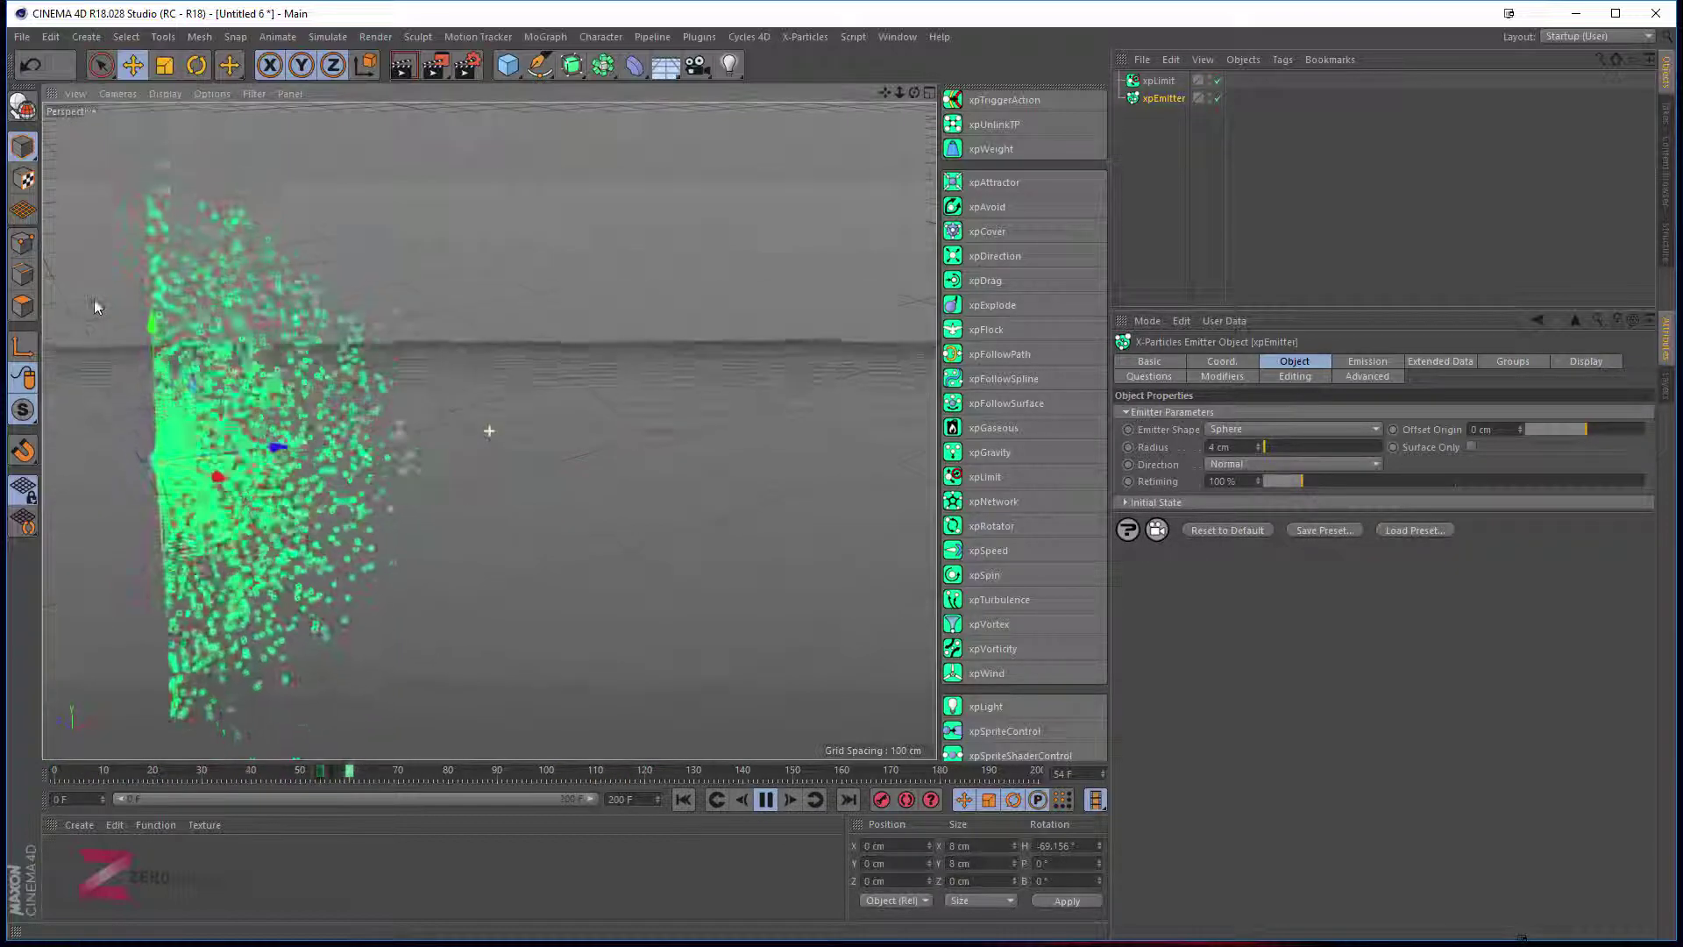
{"action": "middle_click_drag", "start_coordinate": [363, 445], "coordinate": [481, 368], "text": "alt"}
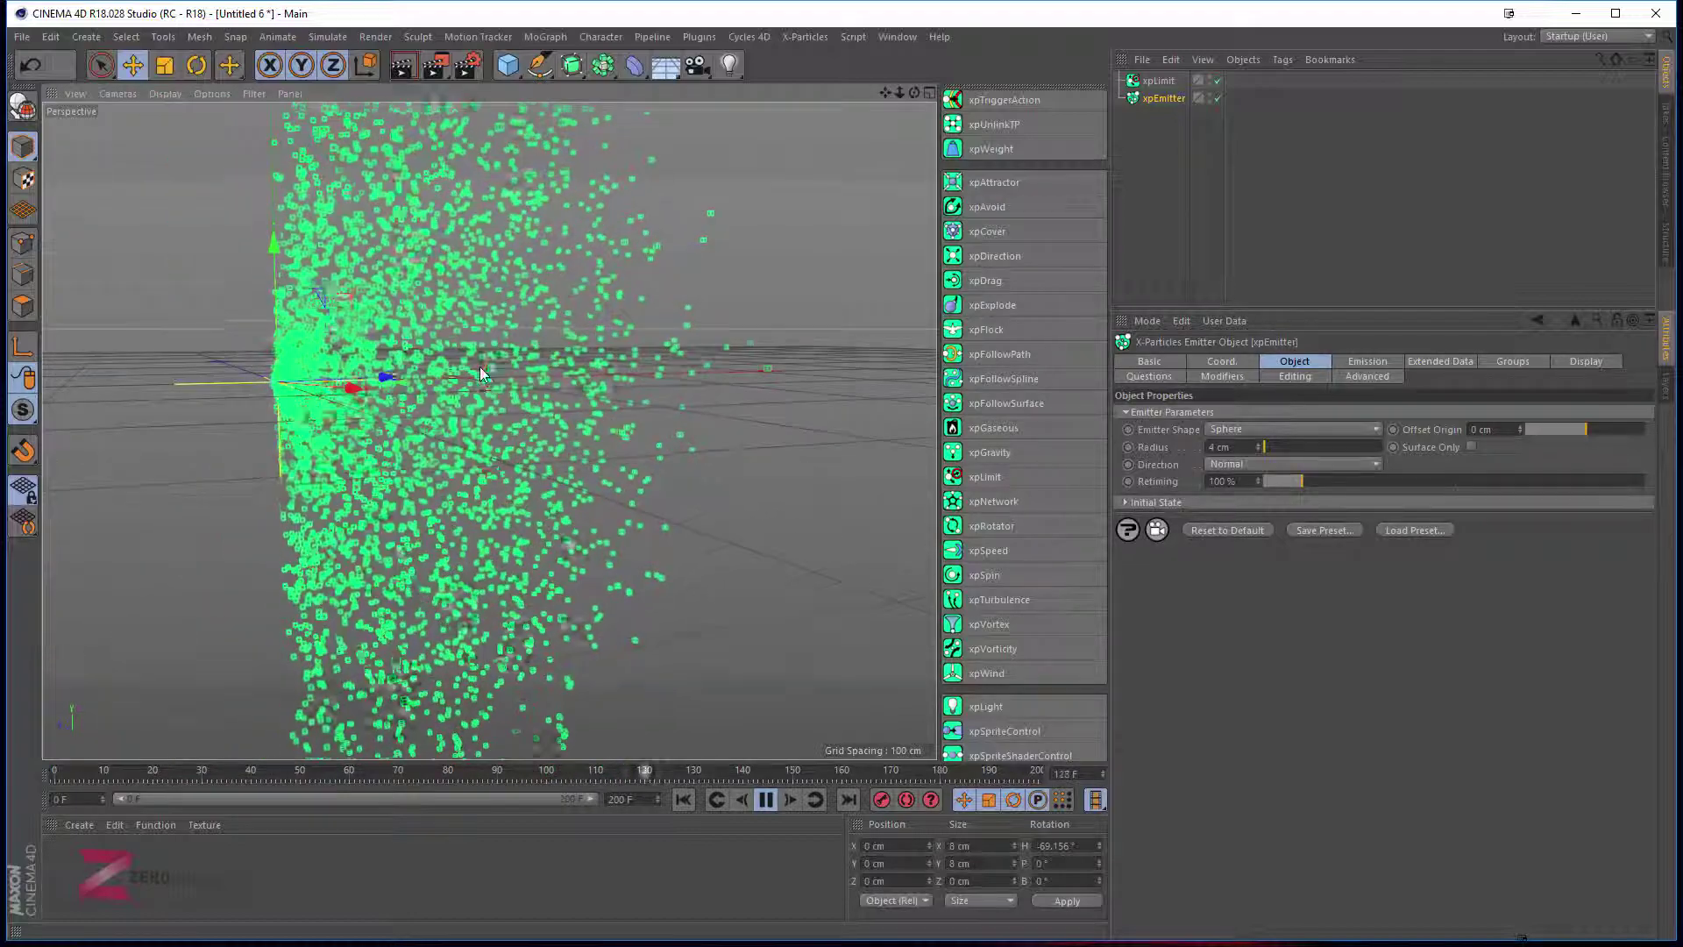
{"action": "left_click_drag", "start_coordinate": [508, 351], "coordinate": [478, 559], "text": "alt"}
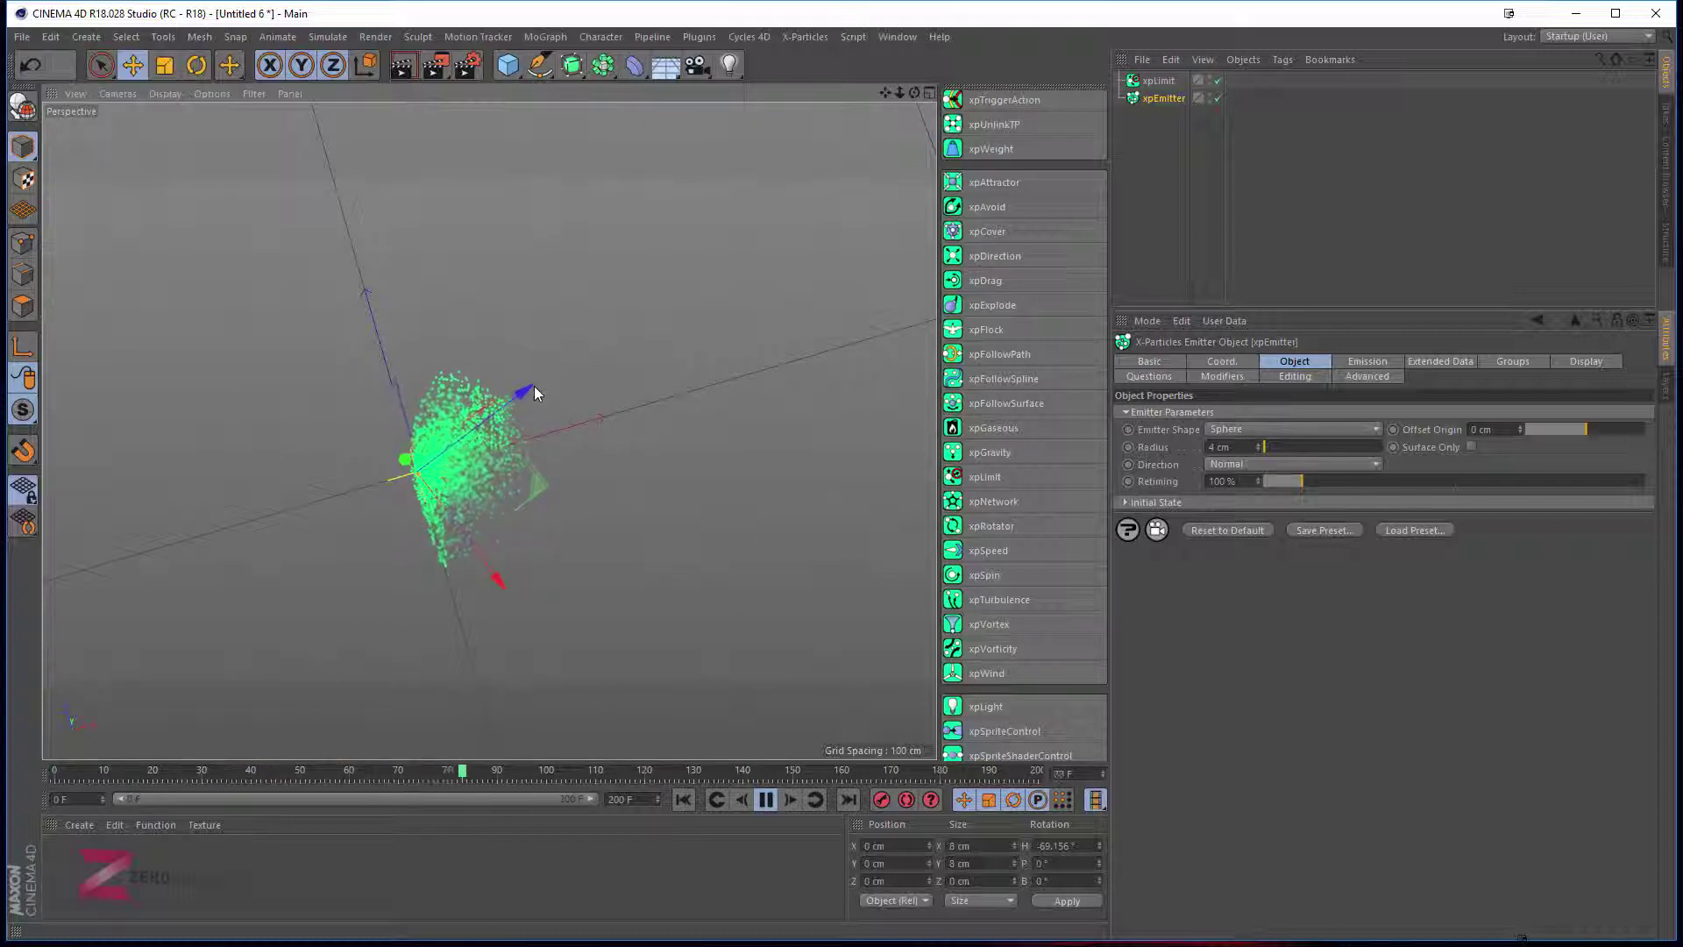
{"action": "key", "text": "F8"}
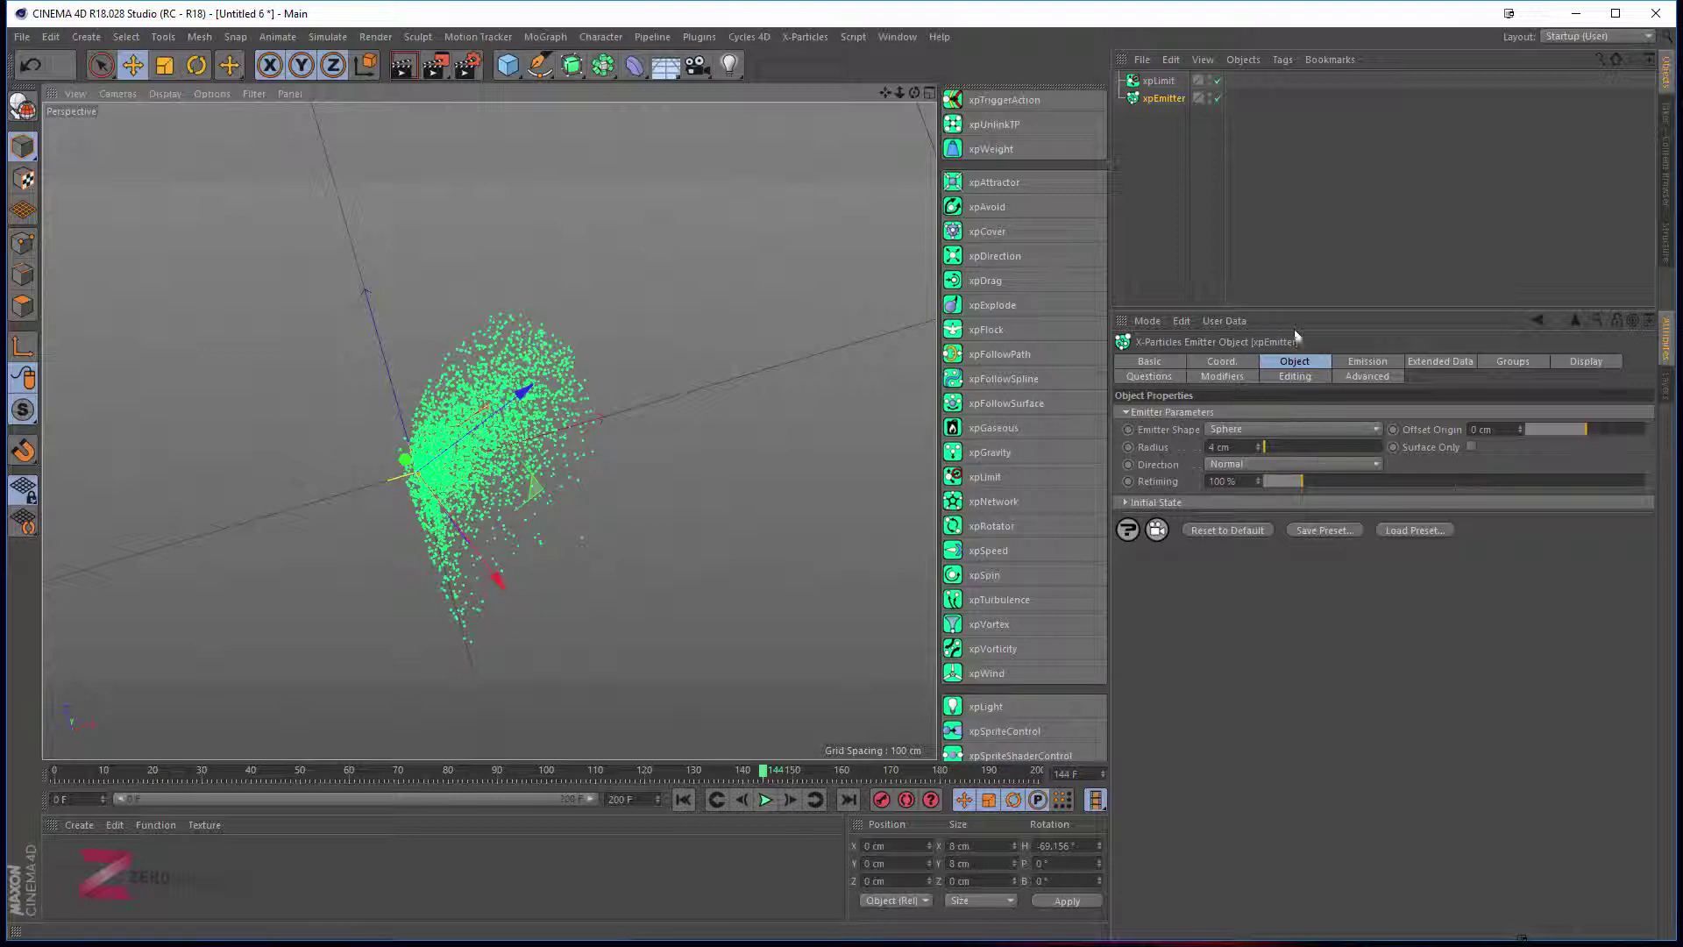
Set the xpLimit's X axis limit to 0%, disable Use Emitter Space and set the Y-Axis Restriction to Y+.
{"action": "left_click", "coordinate": [1158, 79]}
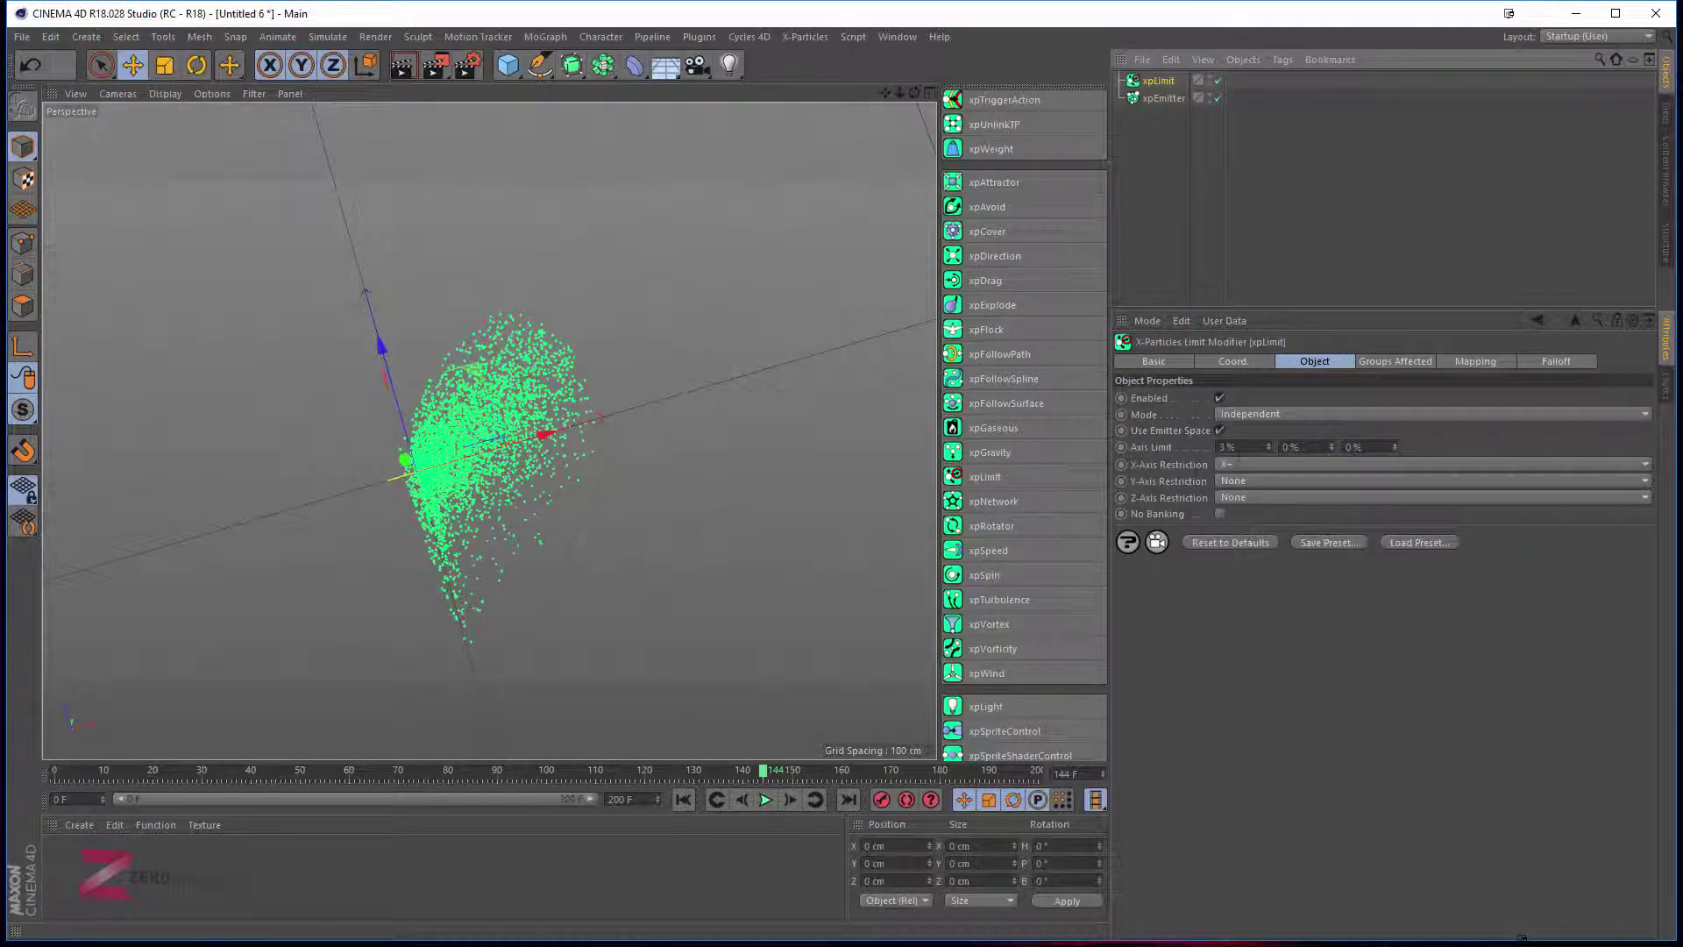
{"action": "left_click", "coordinate": [1219, 429]}
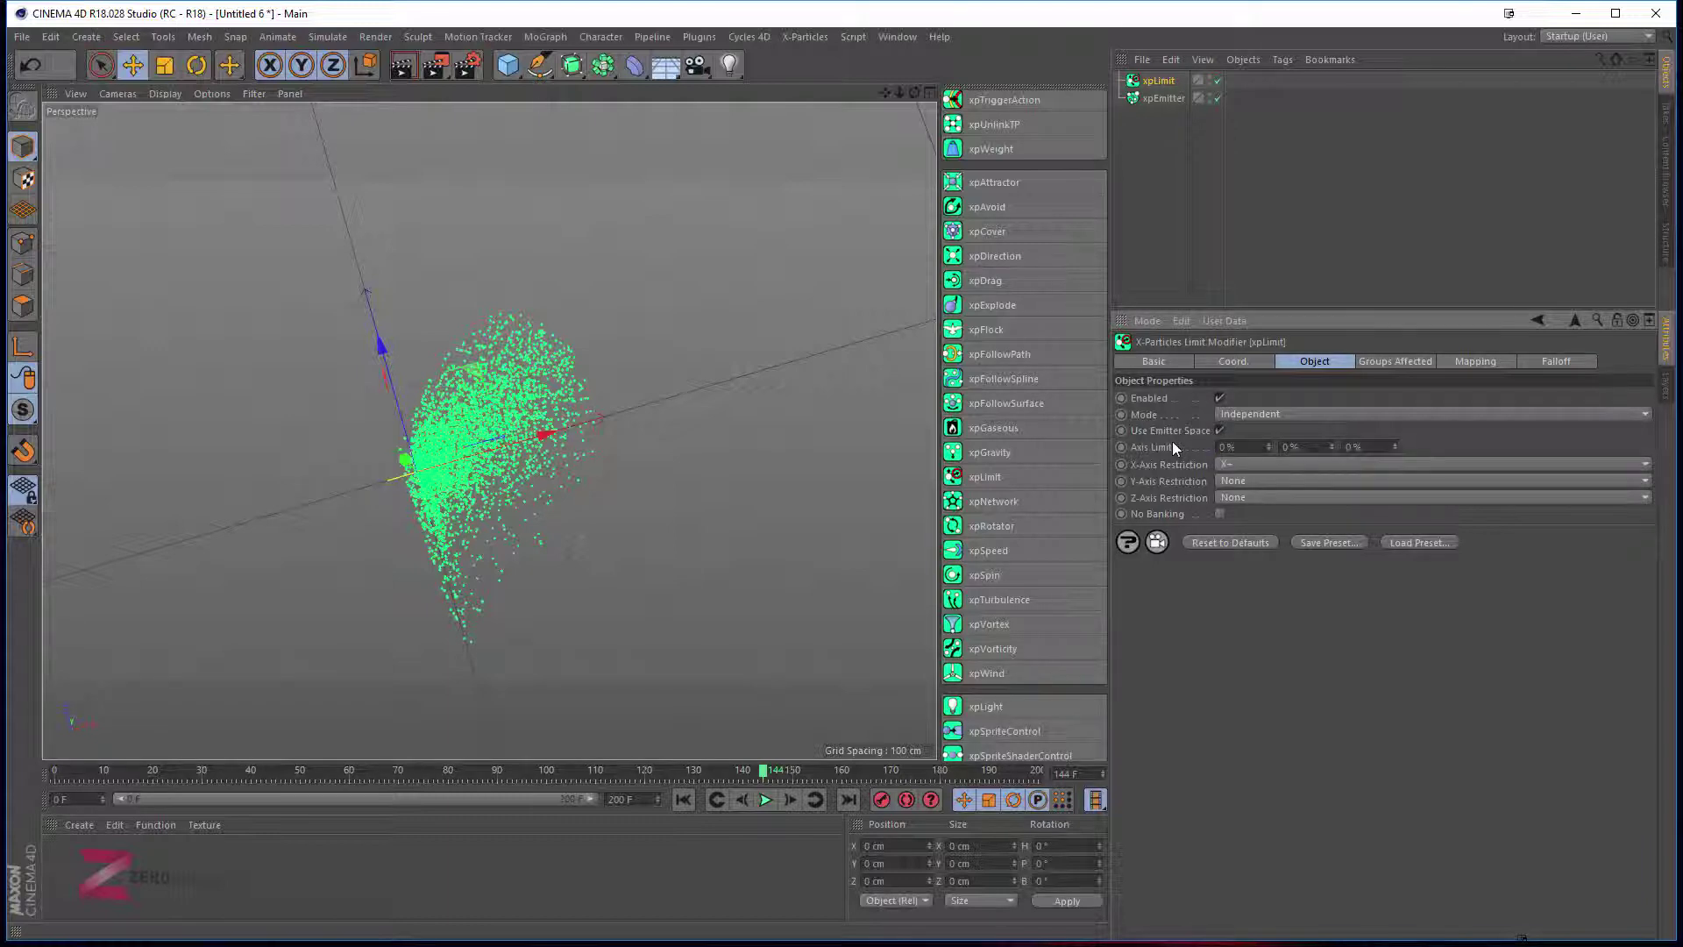
{"action": "left_click", "coordinate": [1239, 478]}
{"action": "left_click", "coordinate": [1241, 505]}
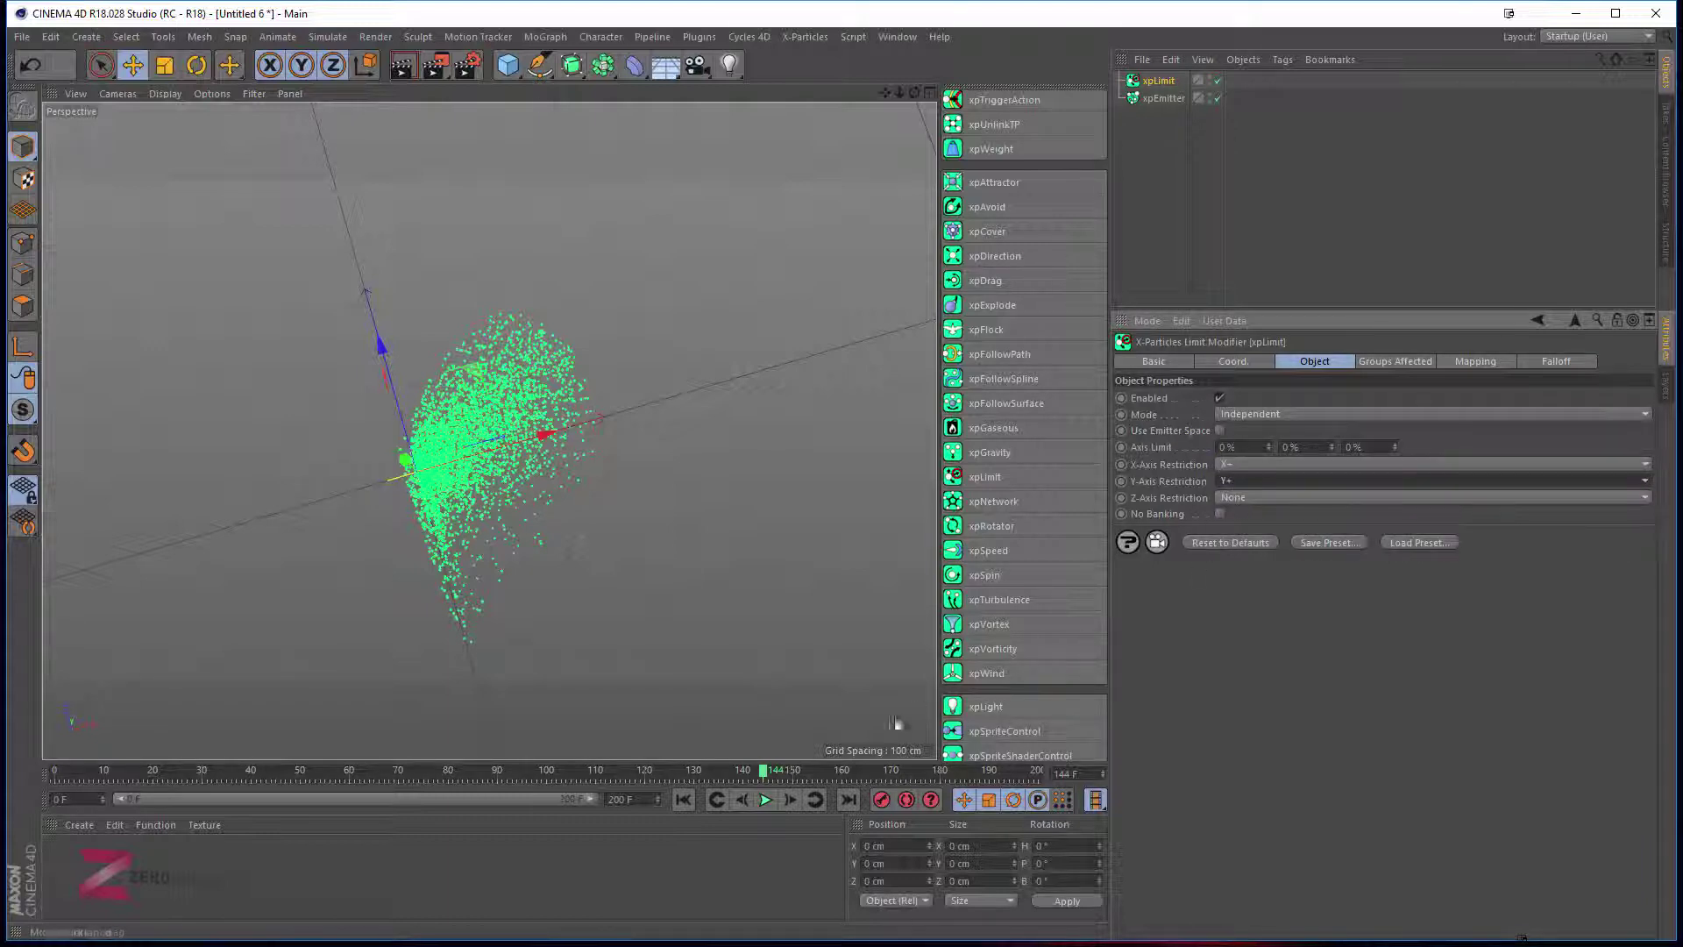
Play the simulation, replay it from the first frame and examine the particles' spread from the side and above.
{"action": "left_click", "coordinate": [767, 800]}
{"action": "left_click_drag", "start_coordinate": [657, 553], "coordinate": [560, 348], "text": "alt"}
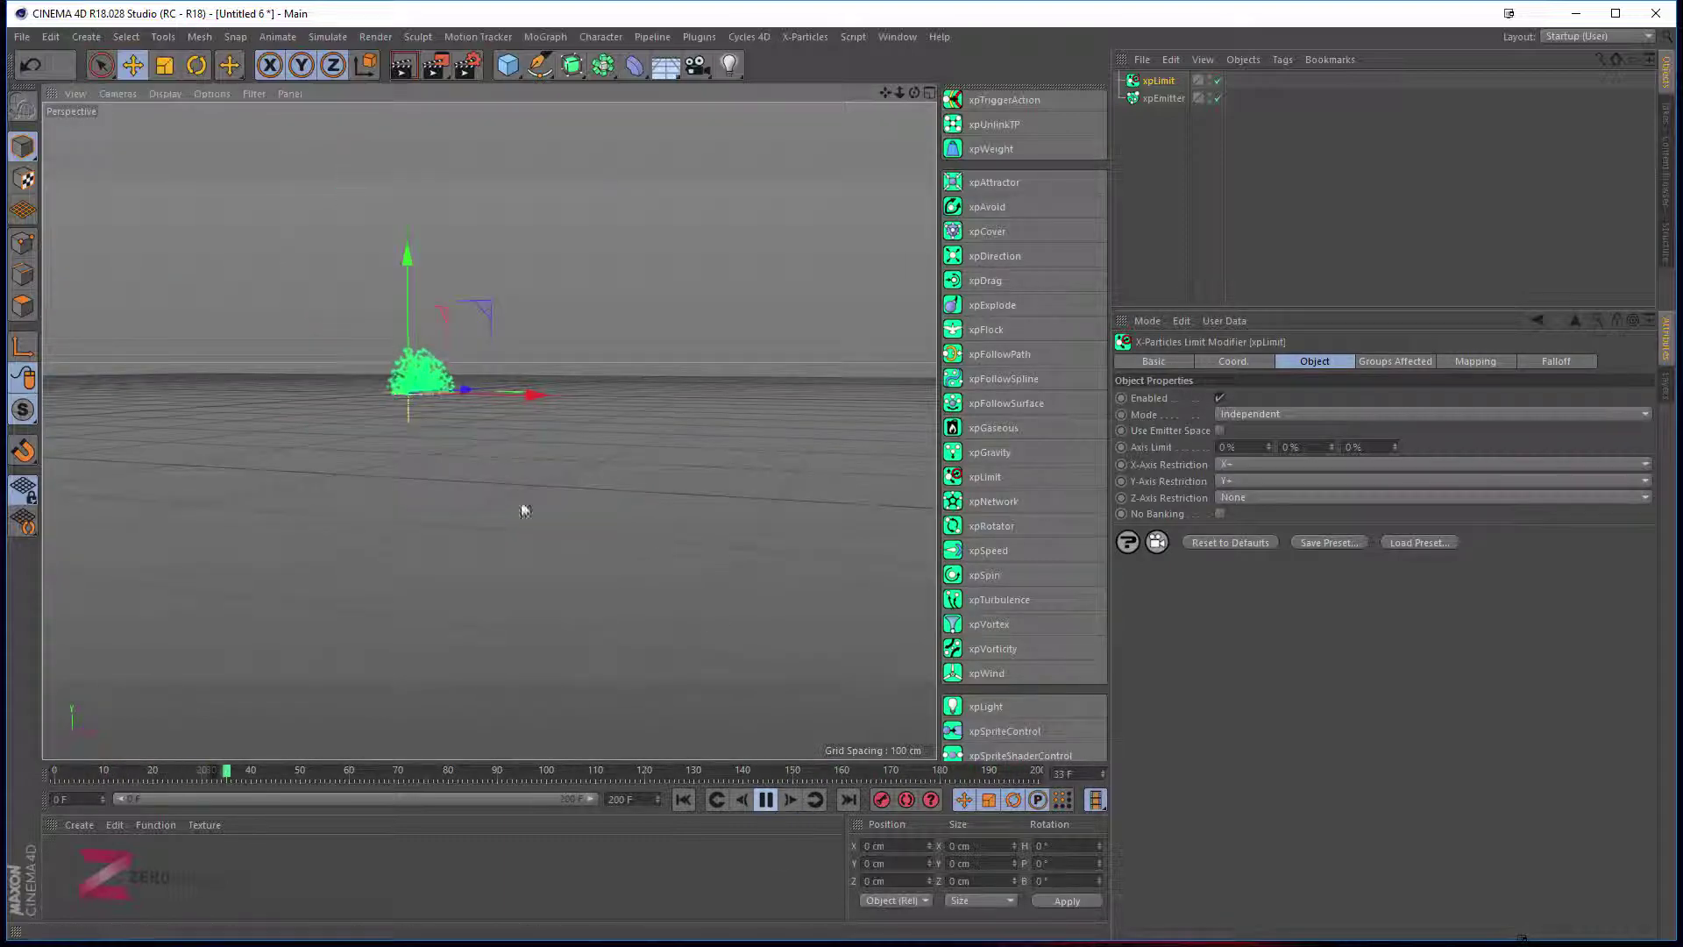
{"action": "left_click_drag", "start_coordinate": [564, 433], "coordinate": [428, 401], "text": "alt"}
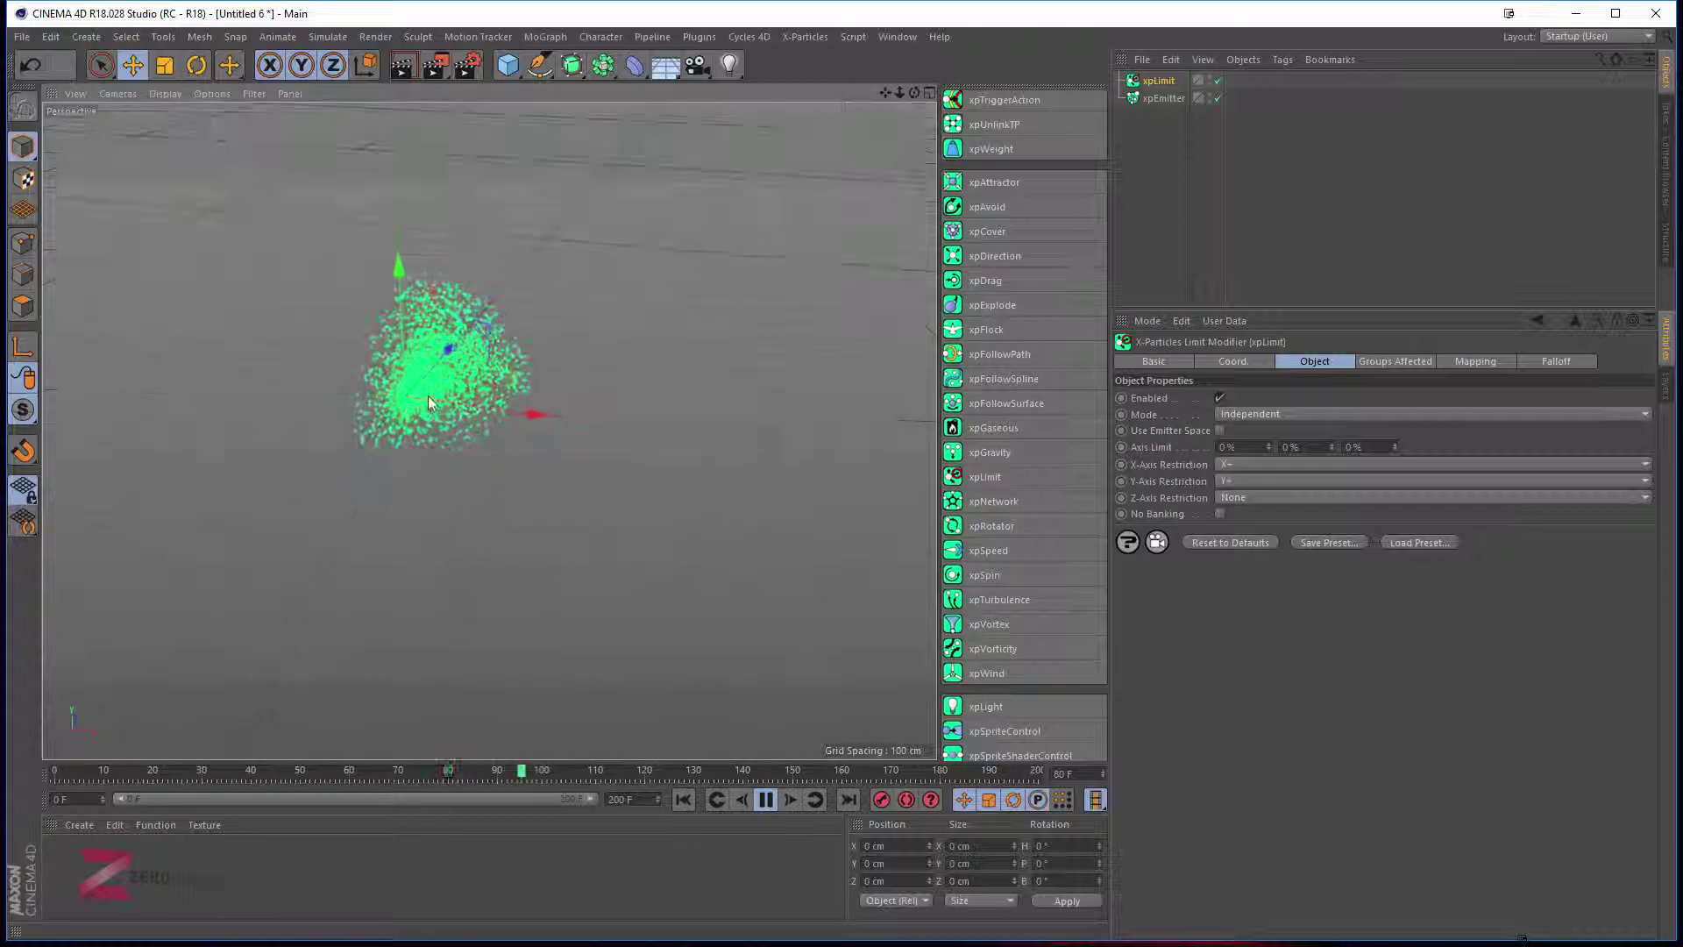
{"action": "left_click", "coordinate": [763, 800]}
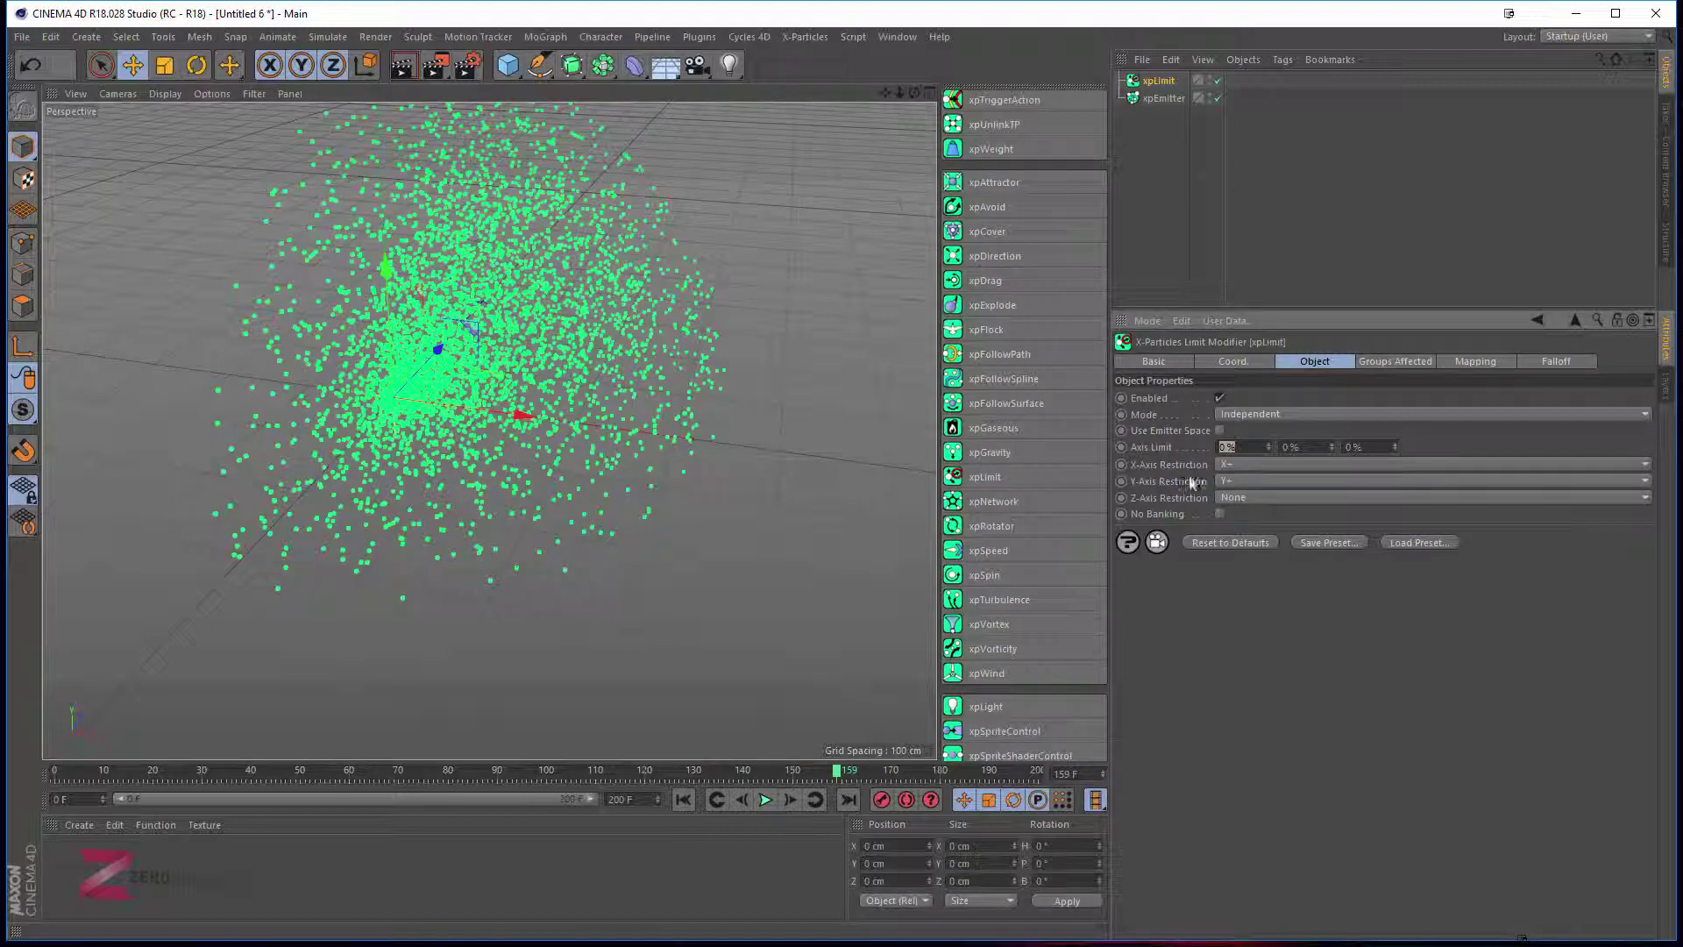
{"action": "left_click", "coordinate": [1285, 447]}
{"action": "key", "text": "Tab"}
{"action": "left_click", "coordinate": [682, 800]}
{"action": "left_click", "coordinate": [765, 799]}
{"action": "left_click_drag", "start_coordinate": [511, 498], "coordinate": [722, 371], "text": "alt"}
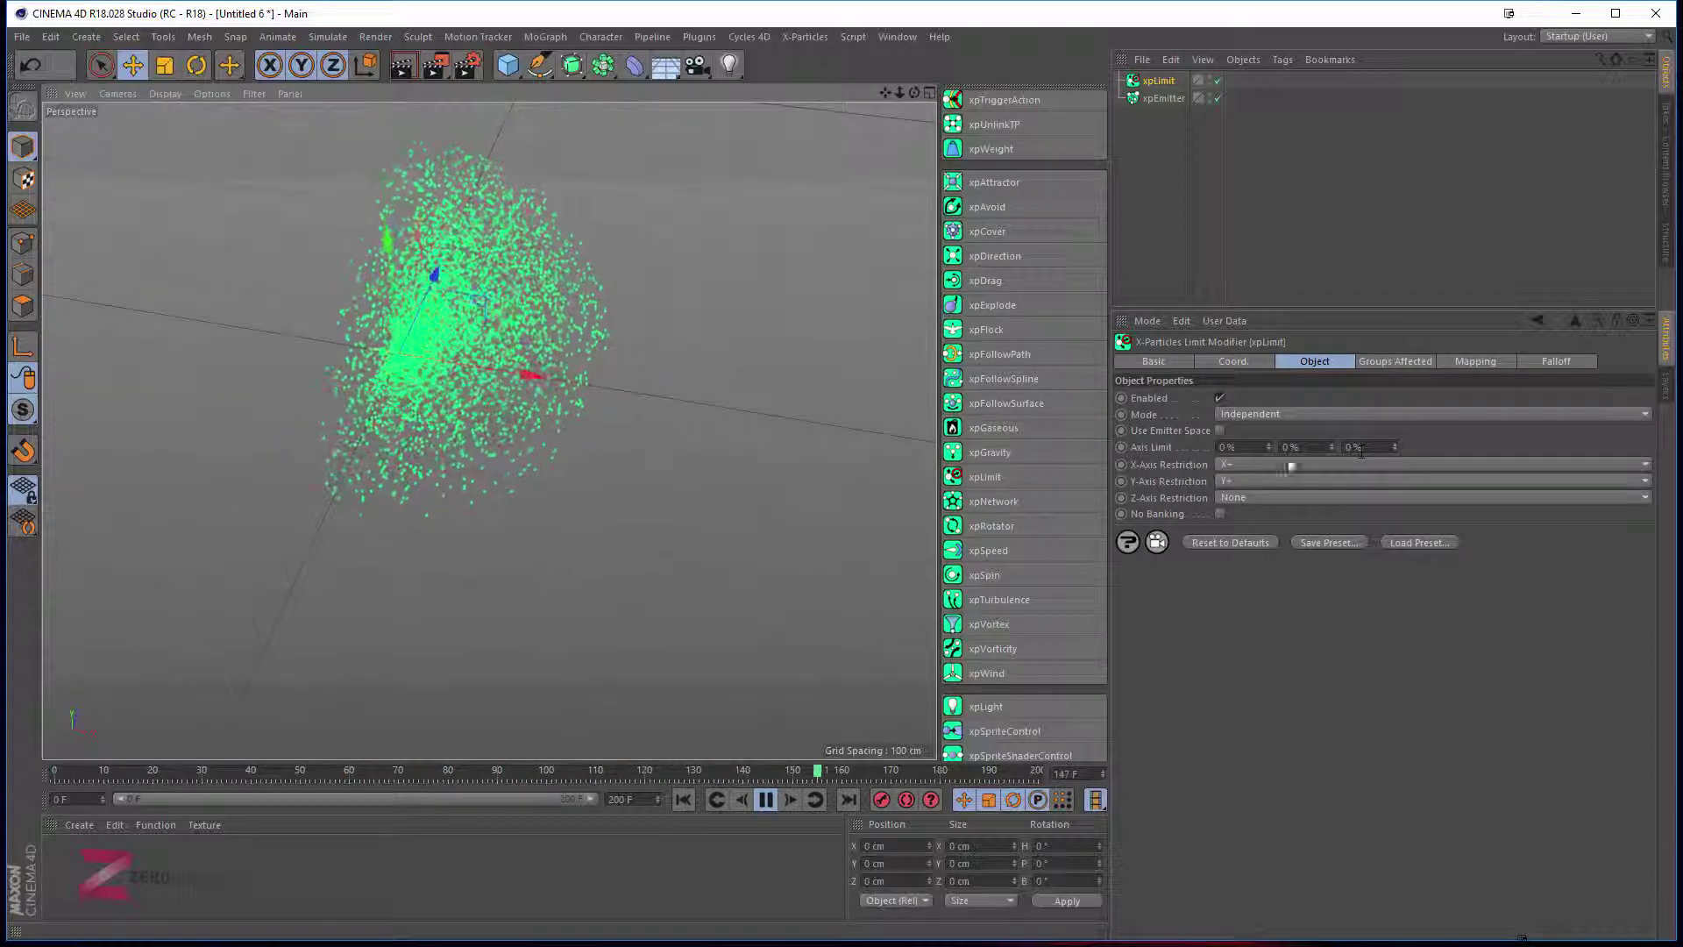
Set the xpLimit's Z-Axis Restriction to Z+, inspect the particles around the emitter and stop playback.
{"action": "left_click", "coordinate": [1248, 505]}
{"action": "left_click", "coordinate": [1245, 523]}
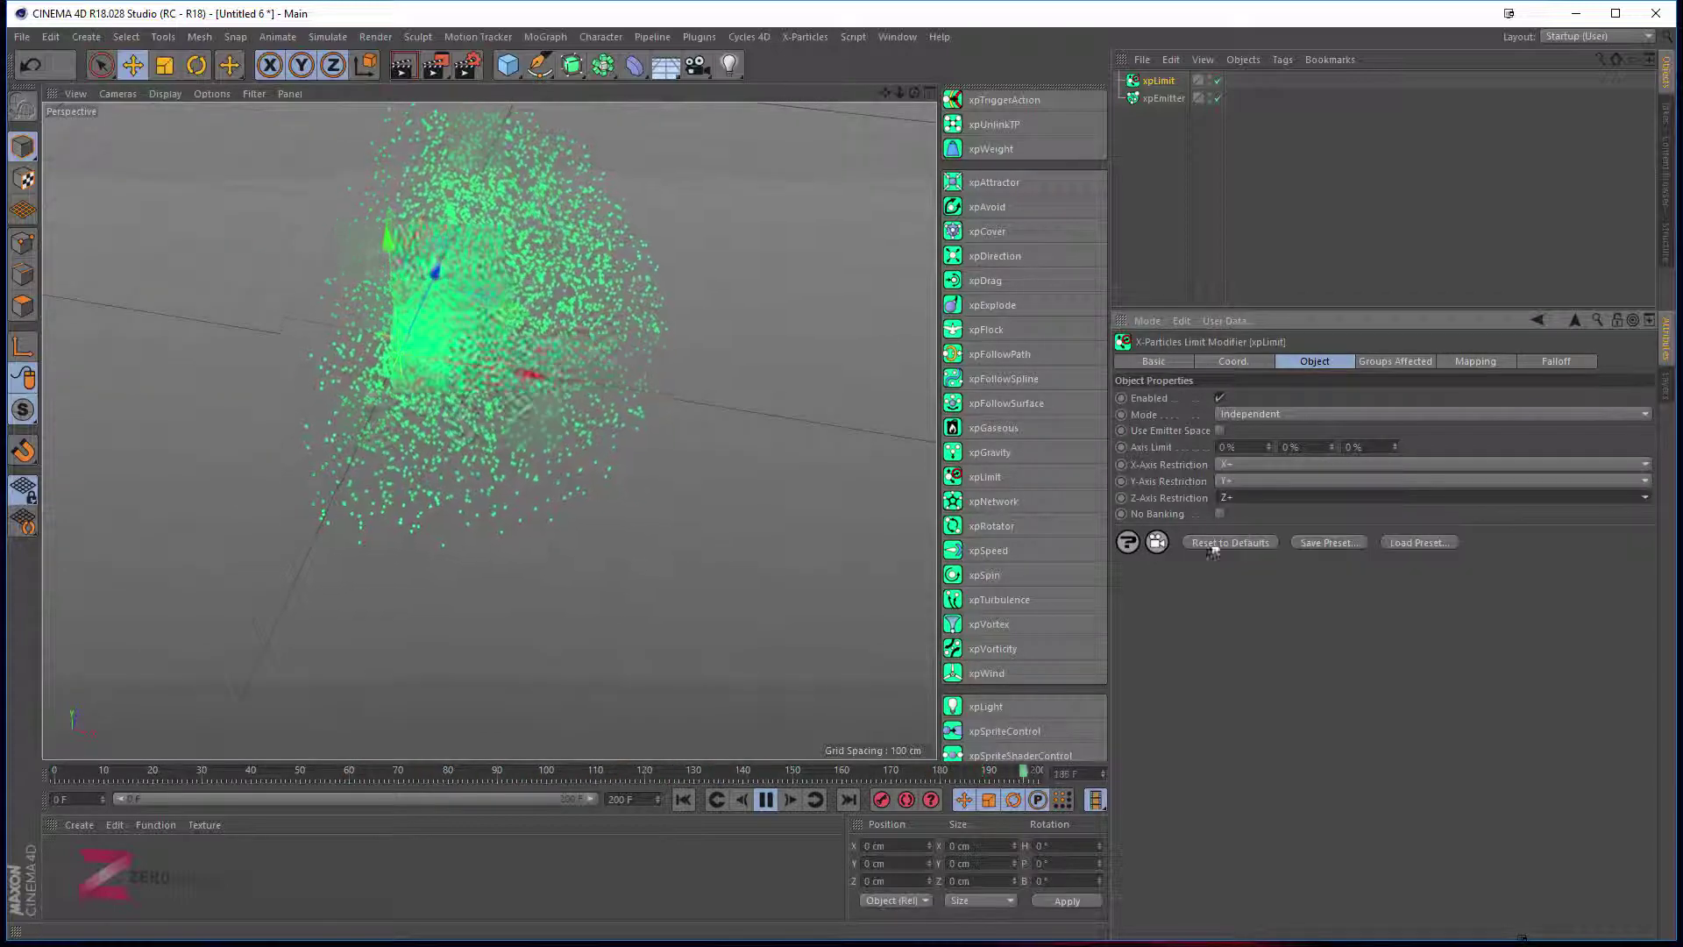
{"action": "left_click_drag", "start_coordinate": [462, 340], "coordinate": [551, 319], "text": "alt"}
{"action": "left_click", "coordinate": [1163, 98]}
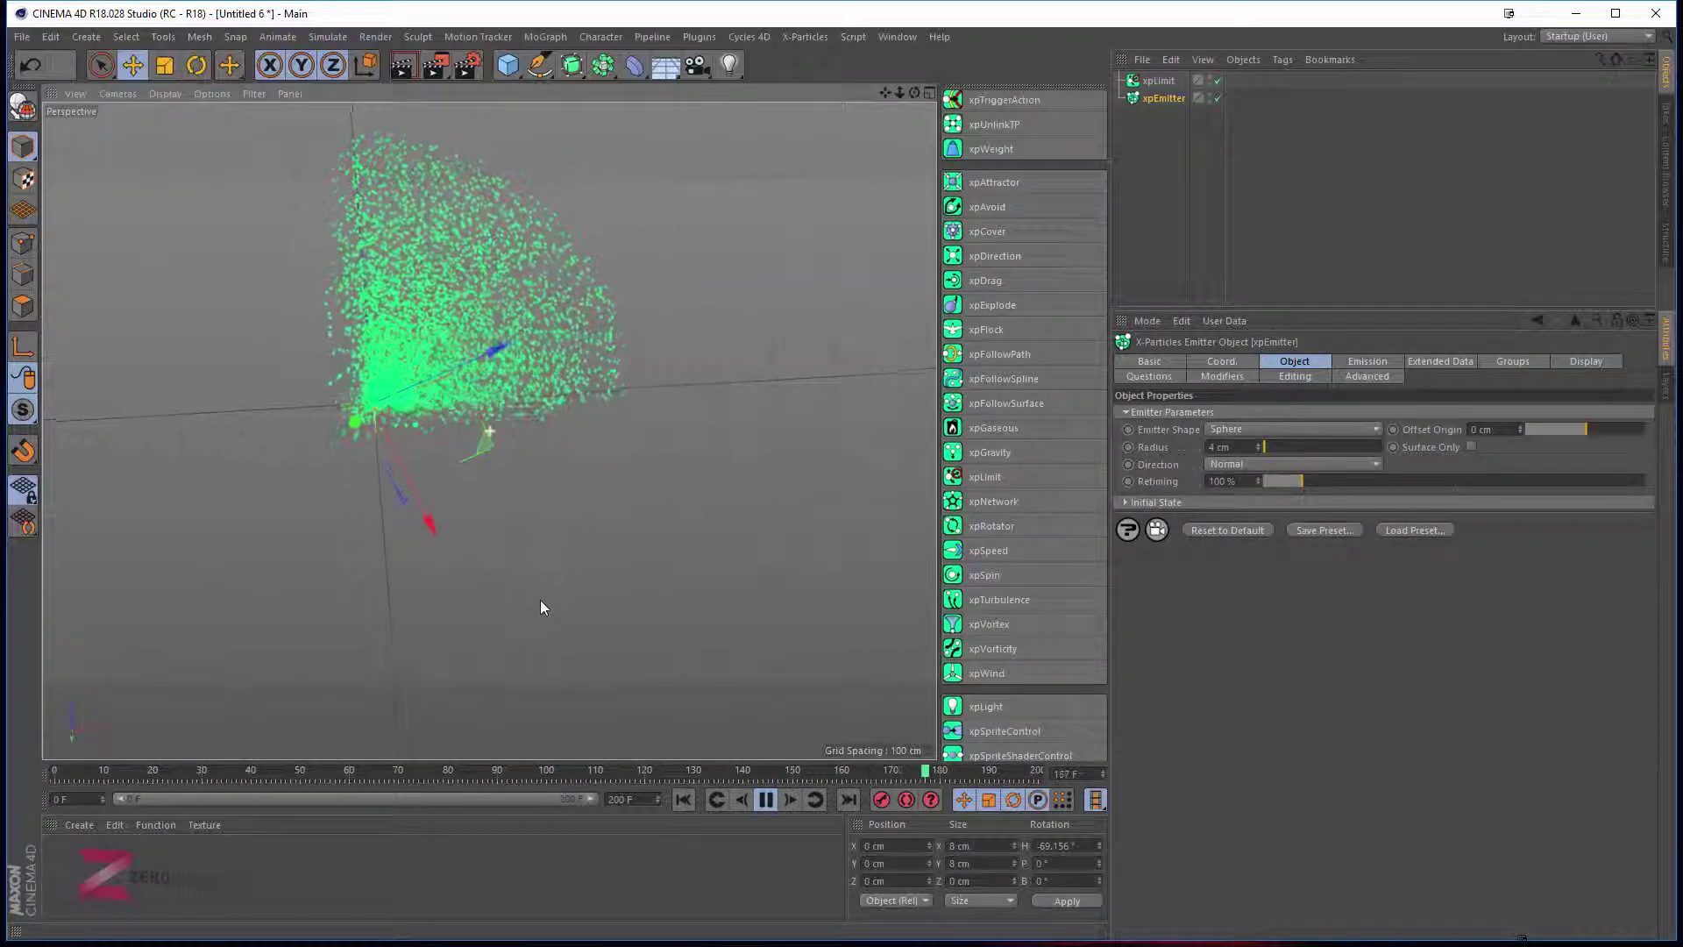
{"action": "left_click_drag", "start_coordinate": [529, 568], "coordinate": [441, 527], "text": "alt"}
{"action": "left_click", "coordinate": [1158, 80]}
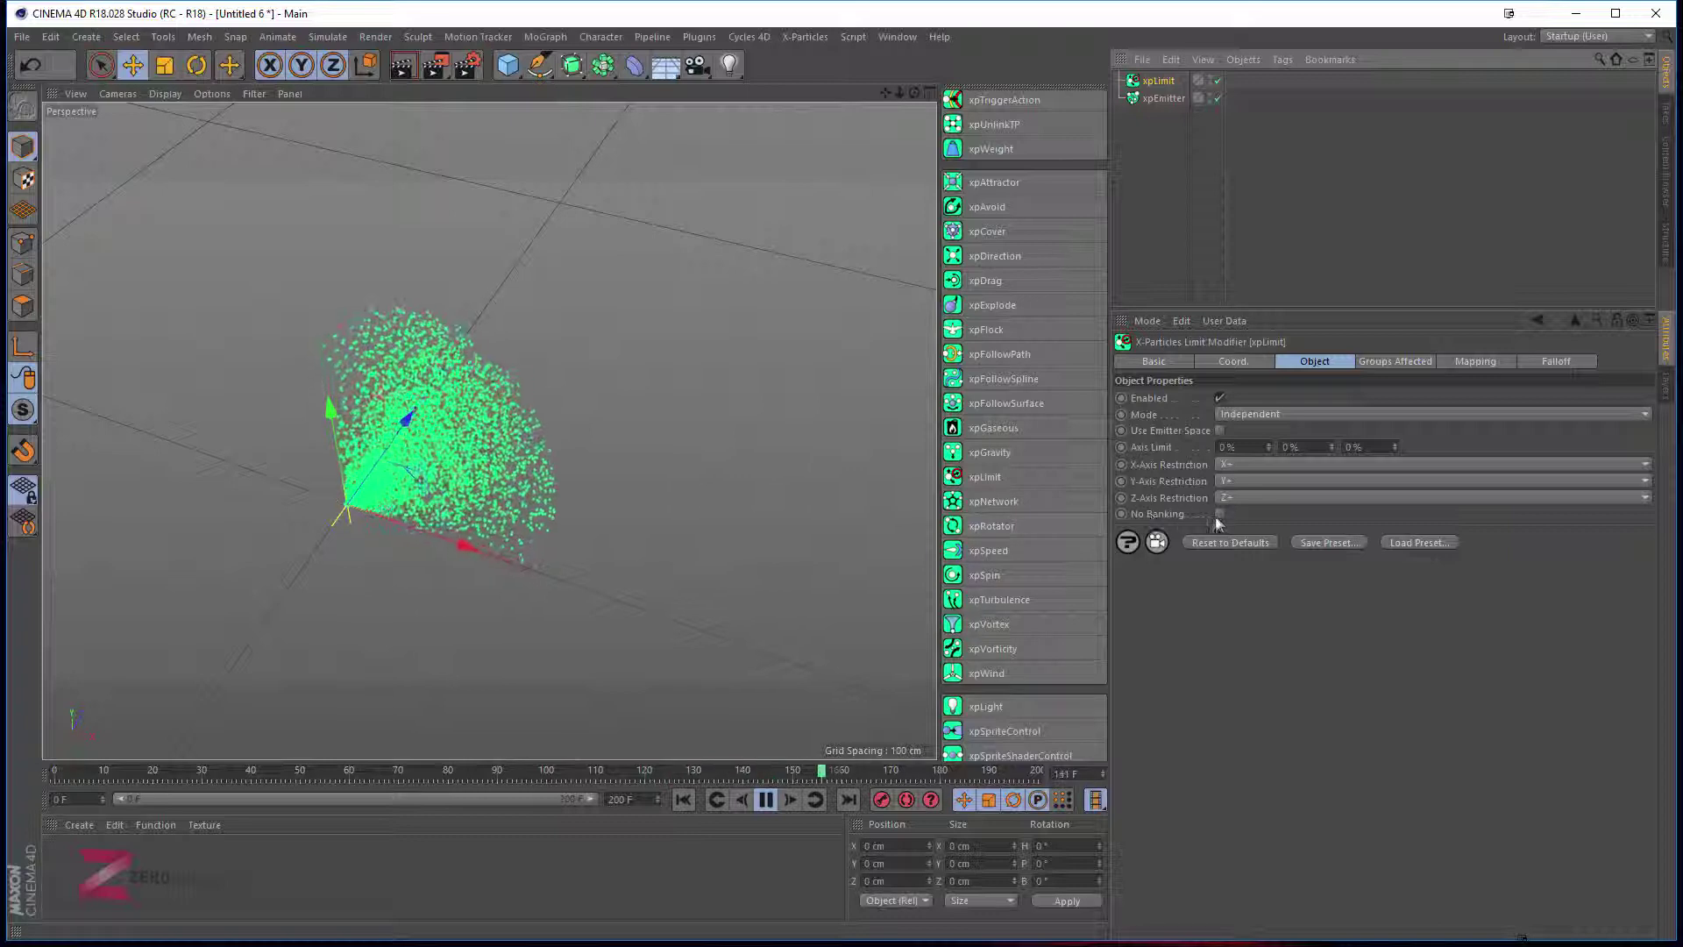
{"action": "left_click", "coordinate": [767, 803]}
{"action": "scroll", "coordinate": [390, 471], "scroll_direction": "up", "scroll_amount": 6}
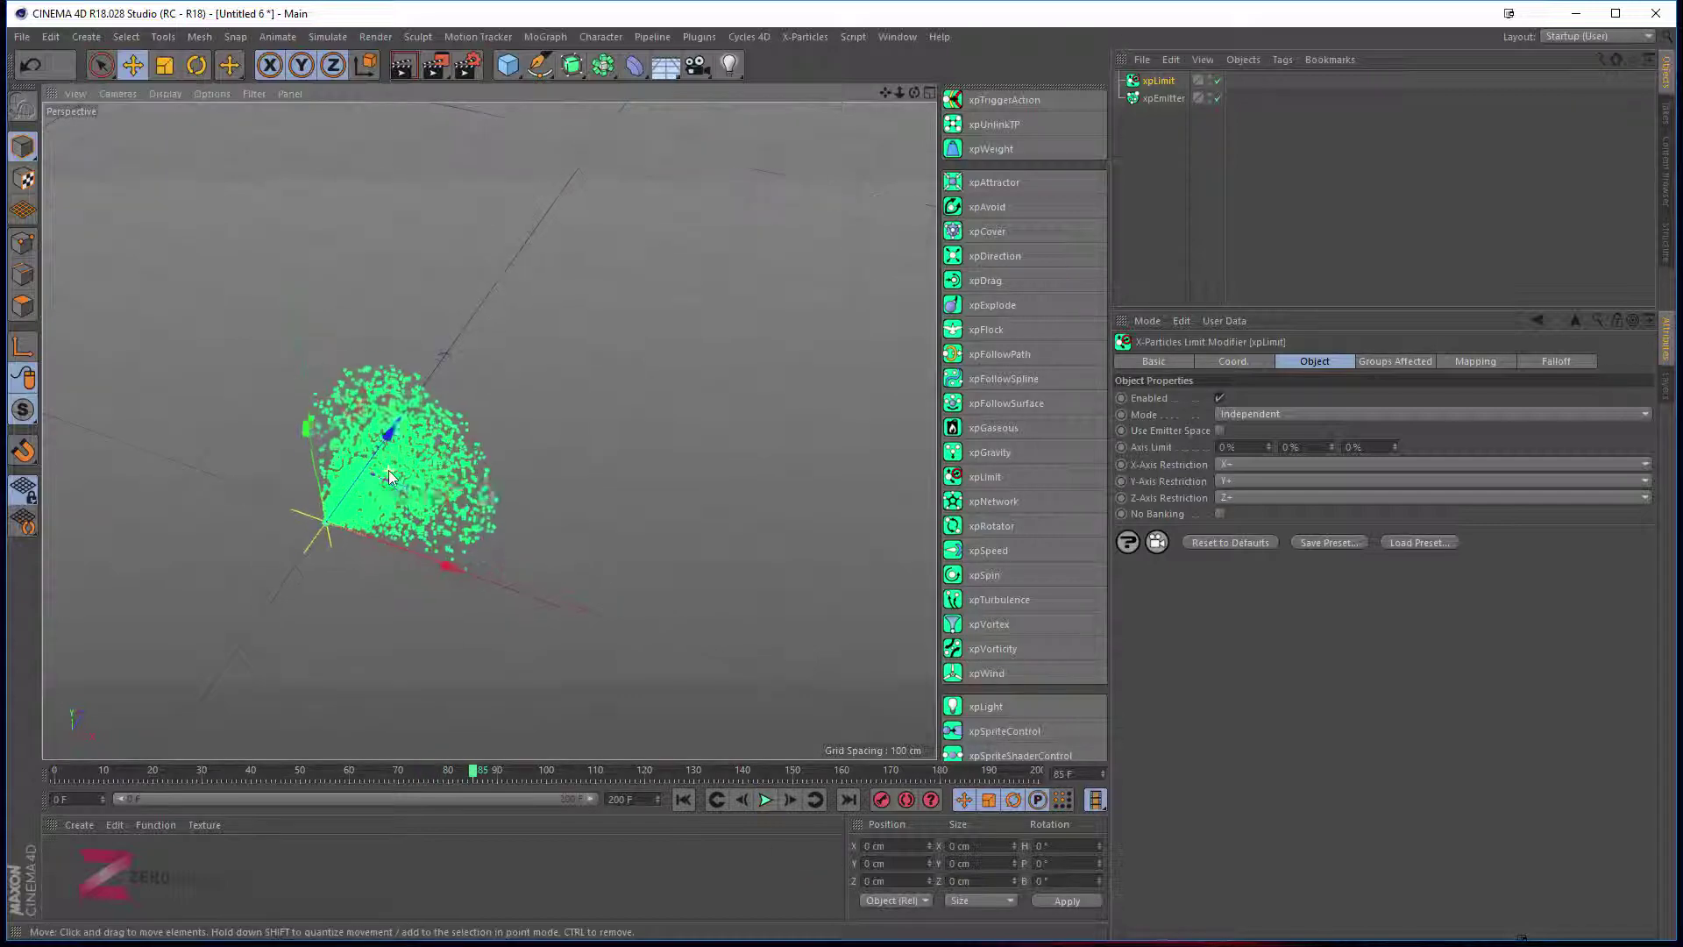
{"action": "middle_click_drag", "start_coordinate": [457, 491], "coordinate": [413, 424], "text": "alt"}
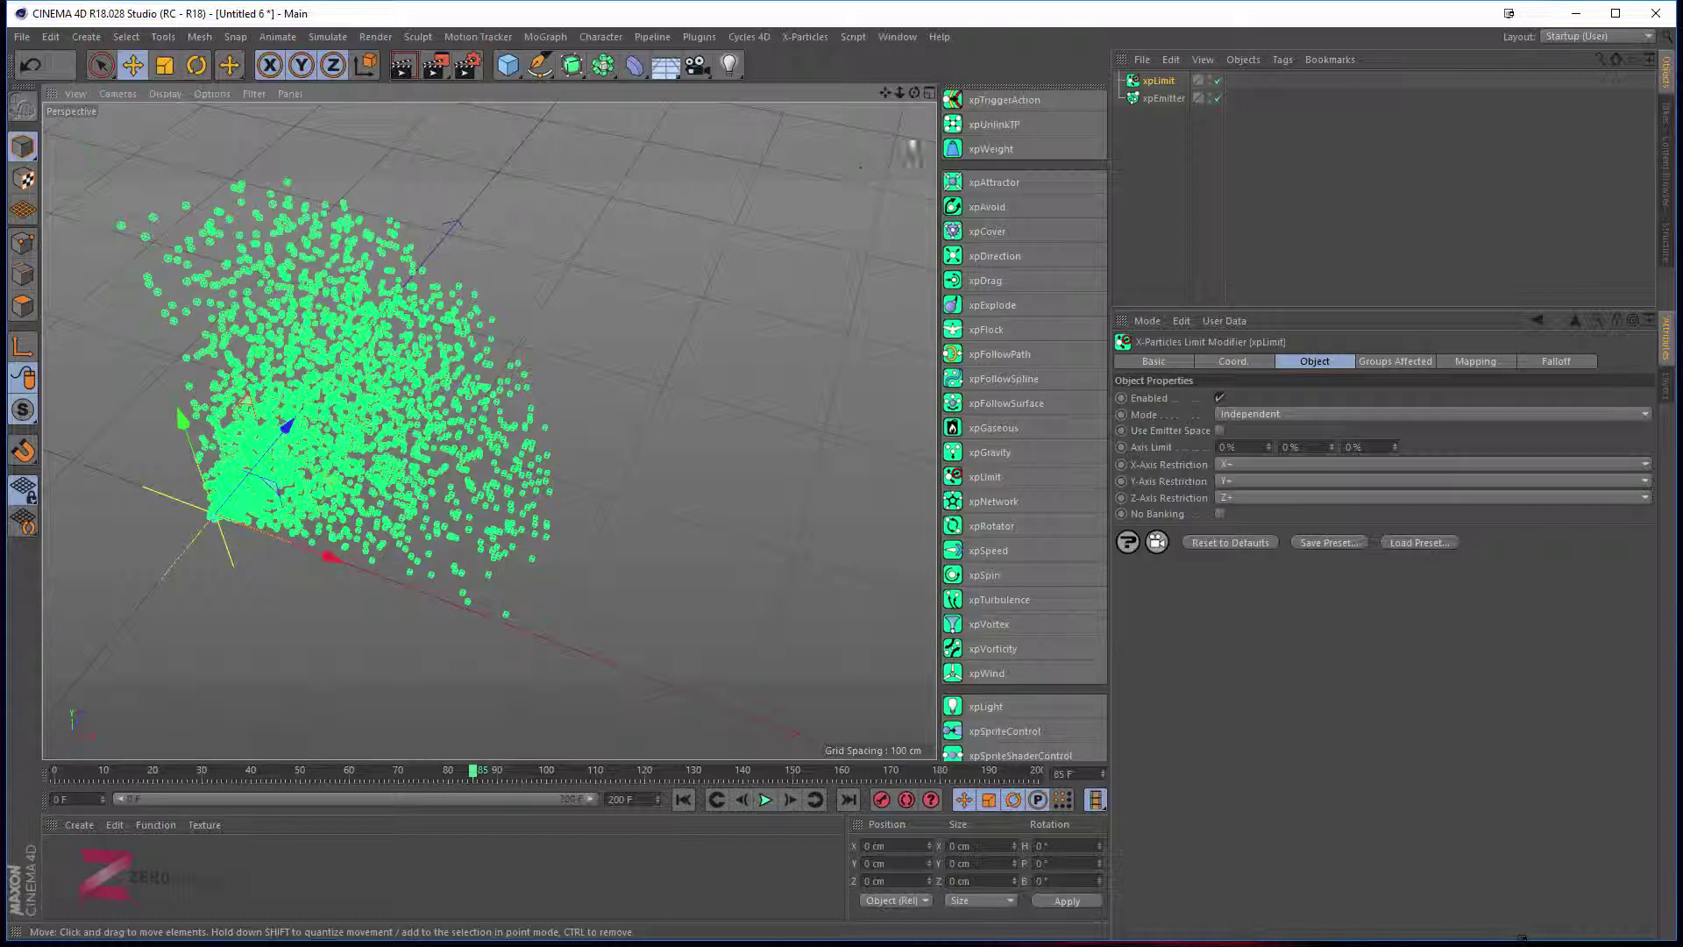
Try the xpLimit's No Banking option and switch it back off.
{"action": "left_click", "coordinate": [1219, 514]}
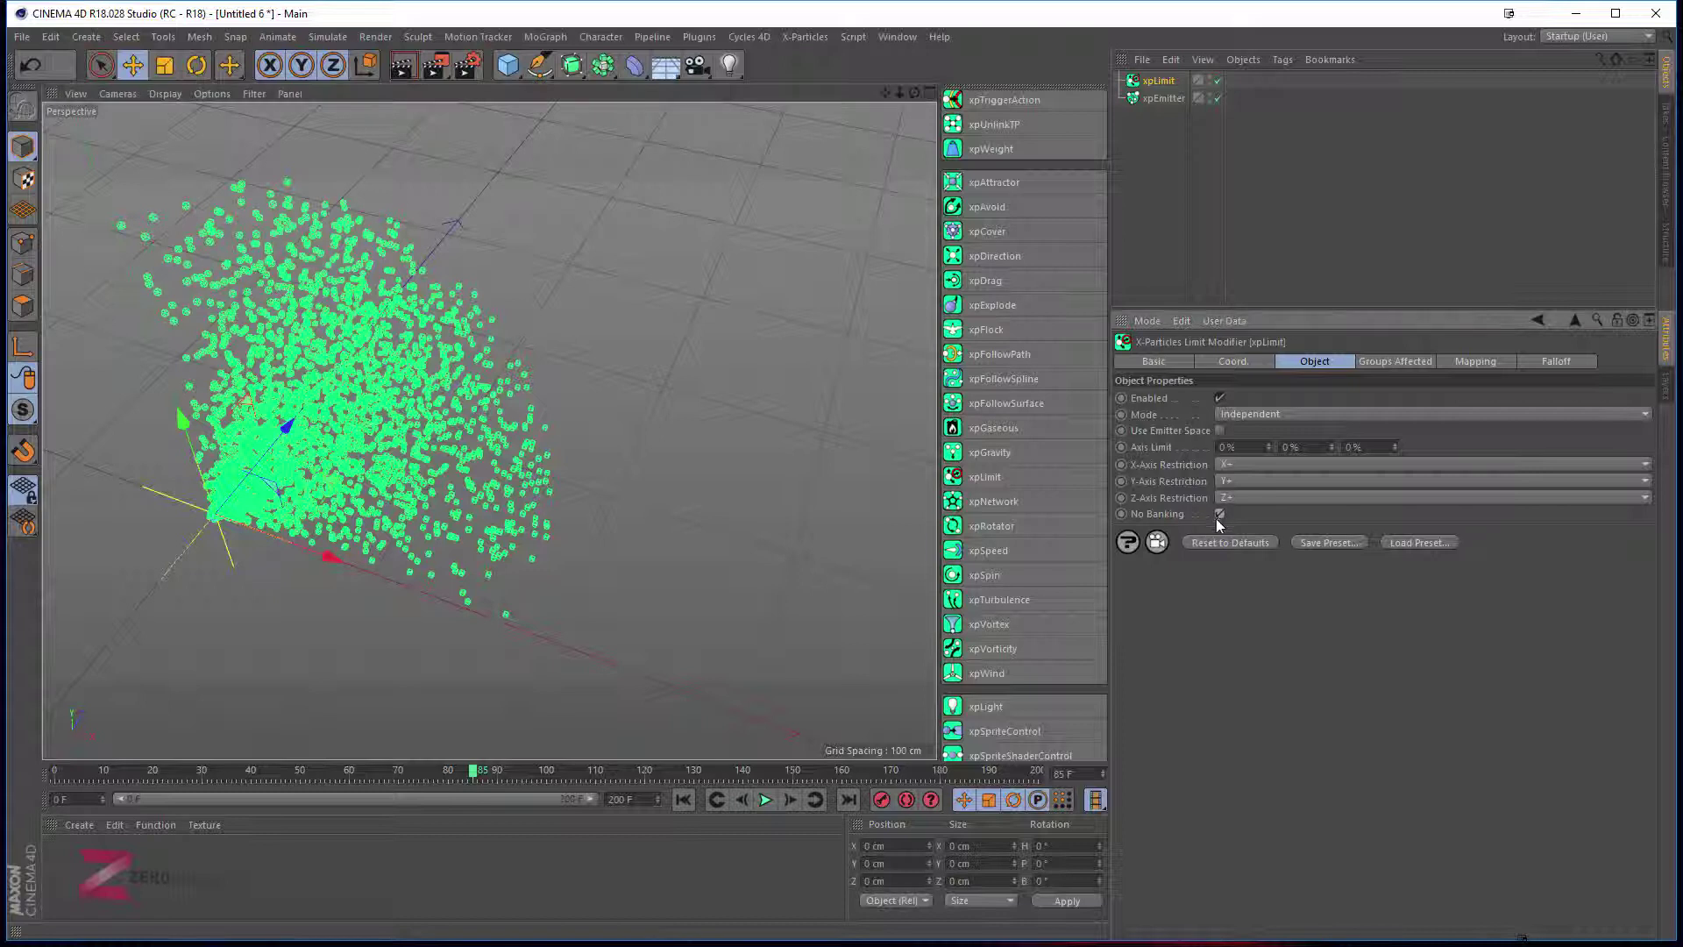
{"action": "left_click", "coordinate": [1219, 514]}
{"action": "left_click", "coordinate": [1219, 514]}
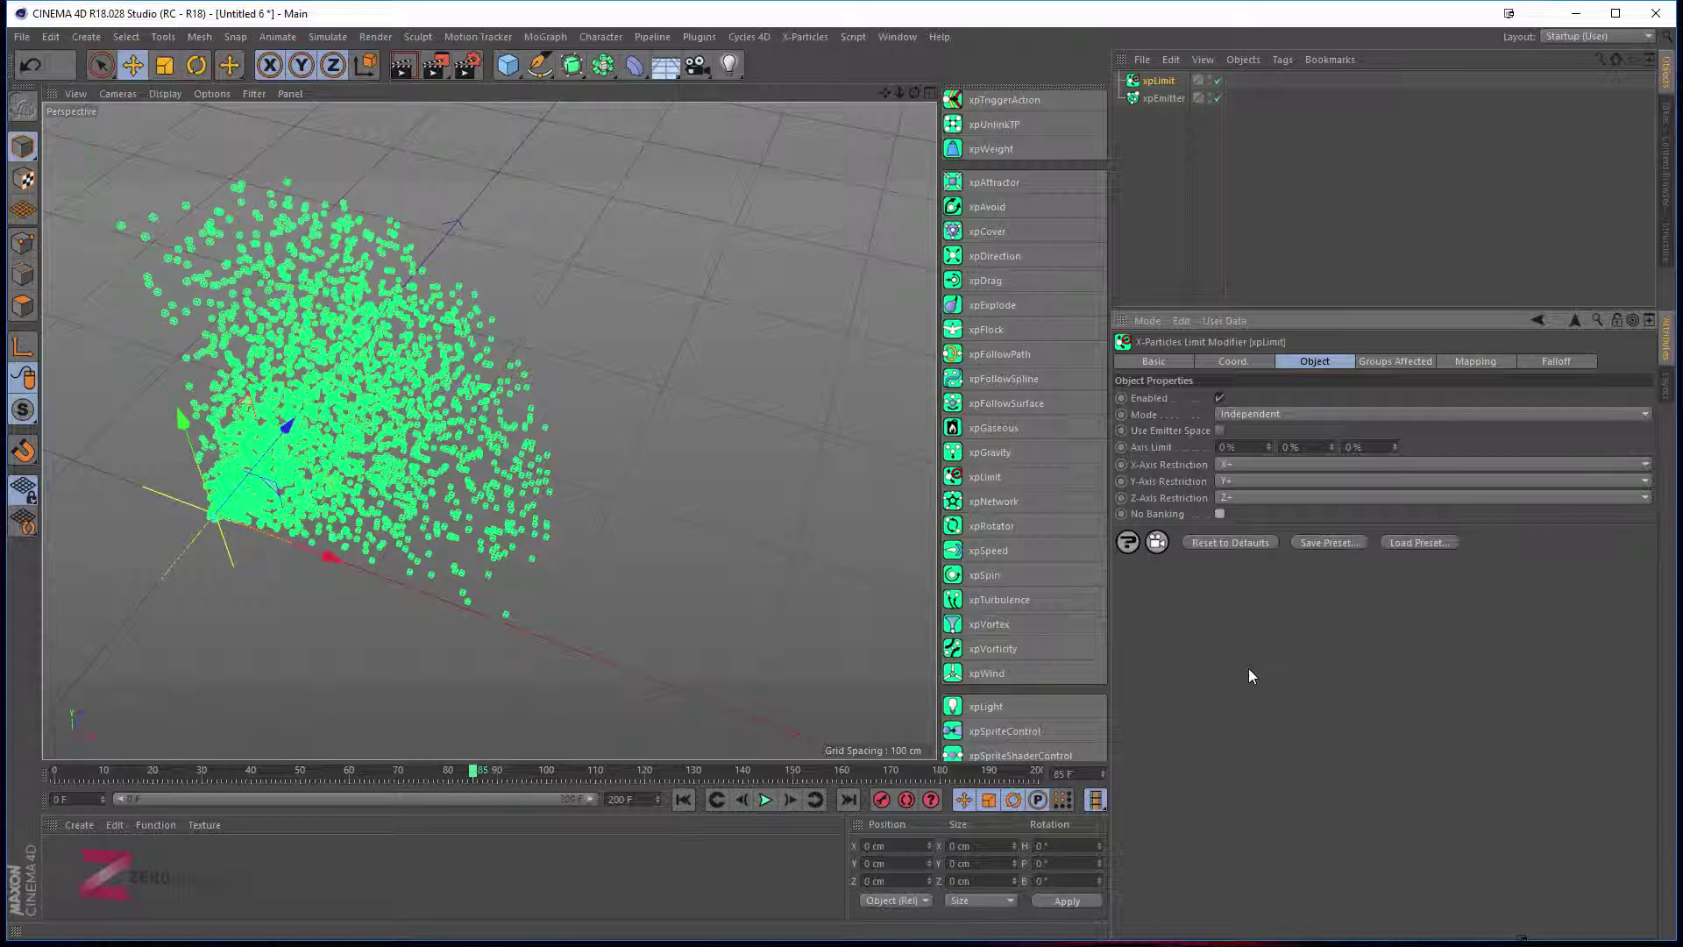